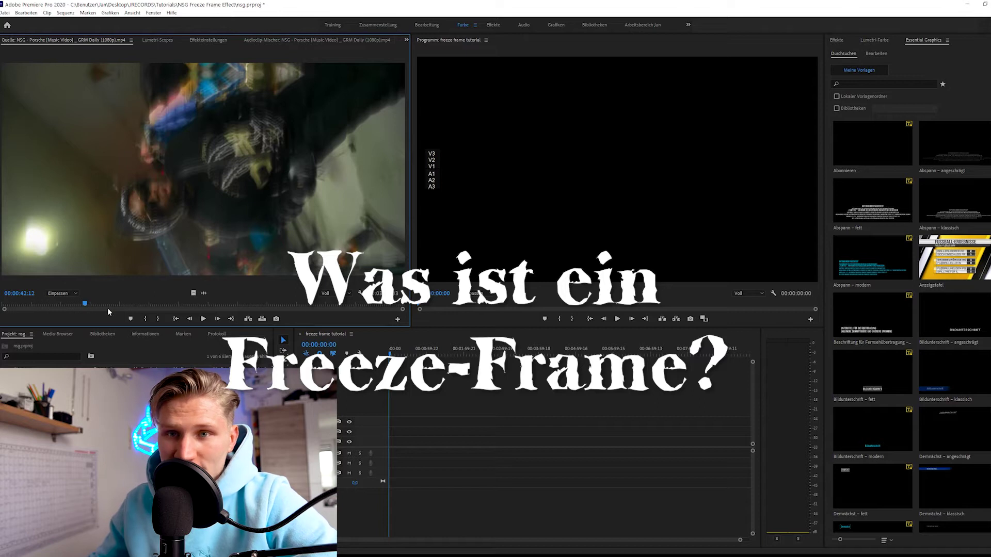
Scrub the NSG Porsche clip in the Source Monitor ahead to 00:02:13:23
left_click_drag(86, 307, 264, 305)
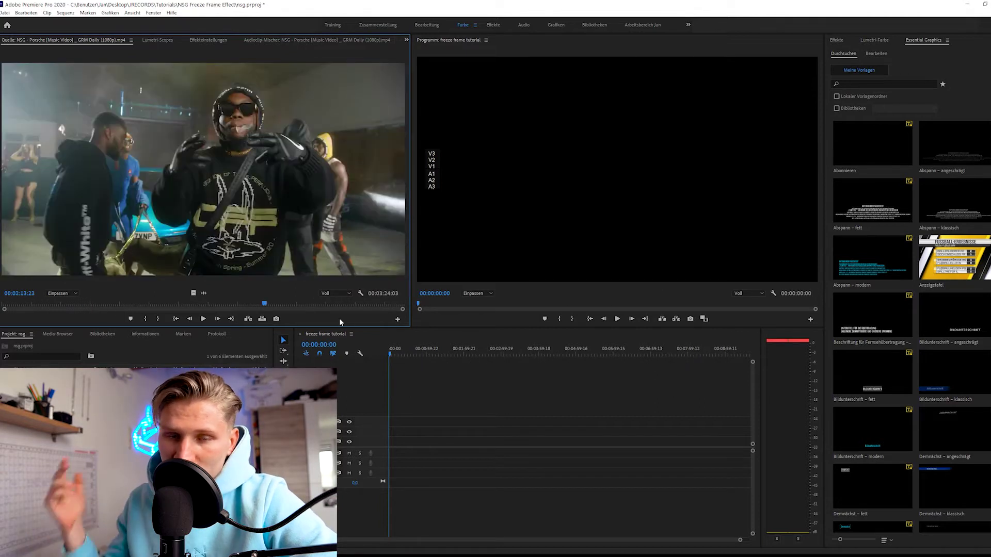
Play a moment of the NSG clip, then load the ASAP Rocky 'Praise The Lord' video for preview
key("space")
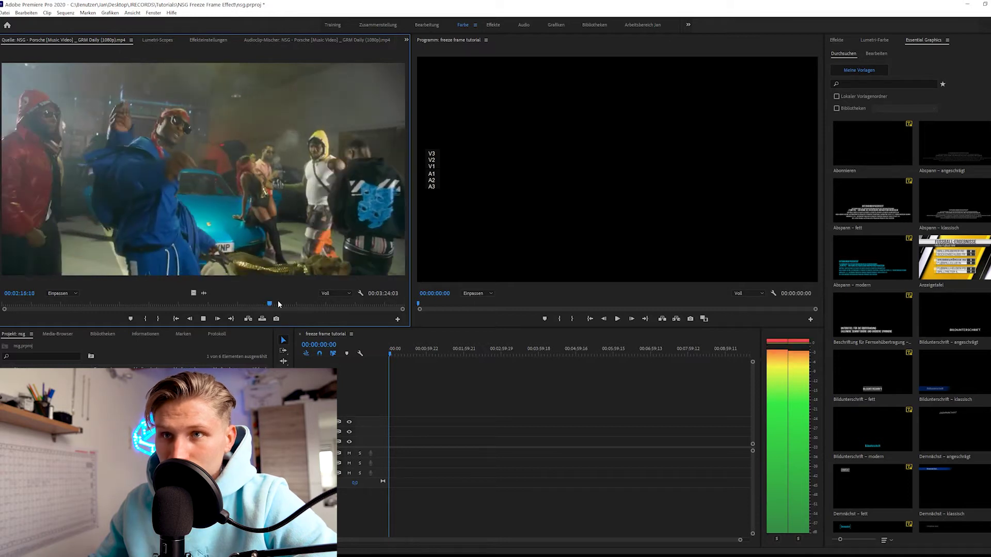
key("space")
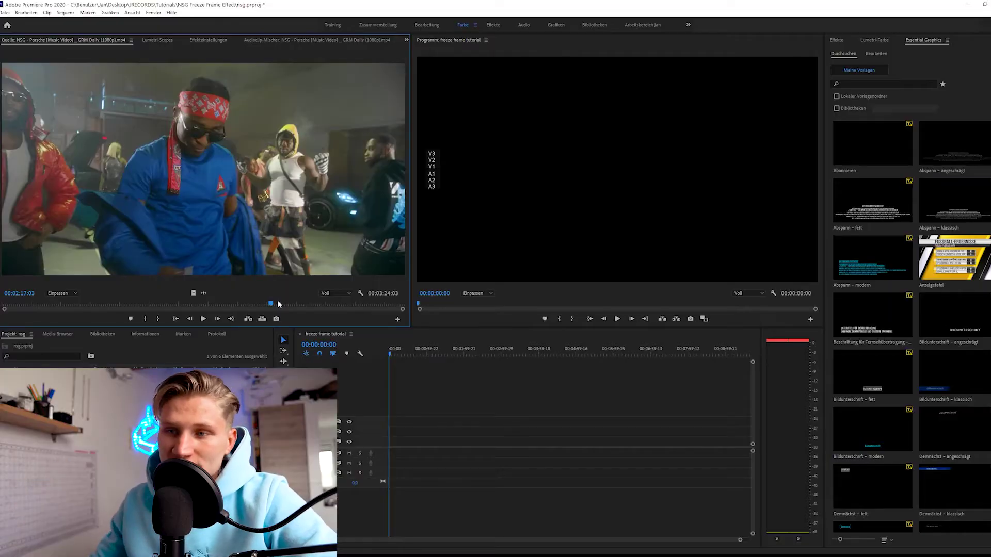
left_click(155, 361)
double_click(31, 382)
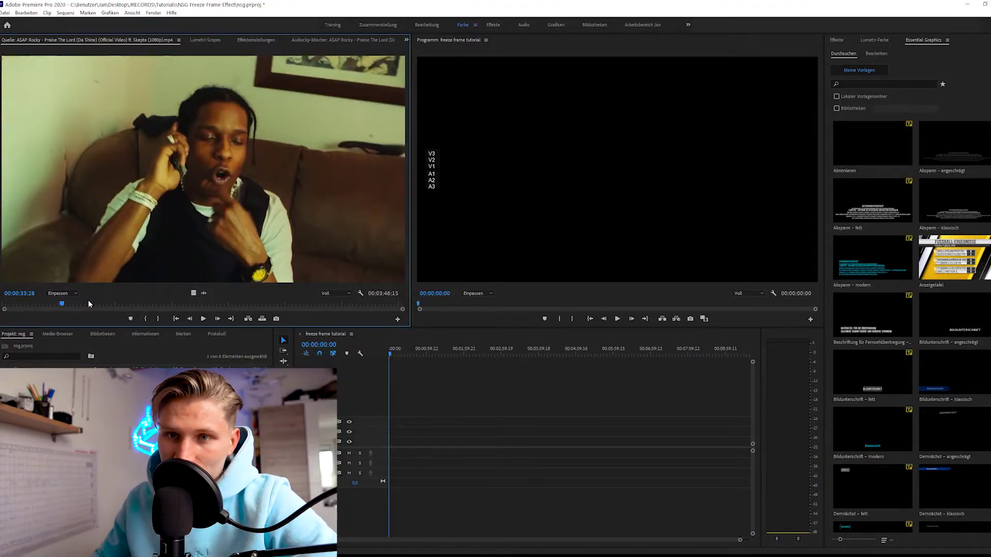
Play and reverse the ASAP Rocky clip, then step frame by frame around 00:00:34:09
key("space")
key("space")
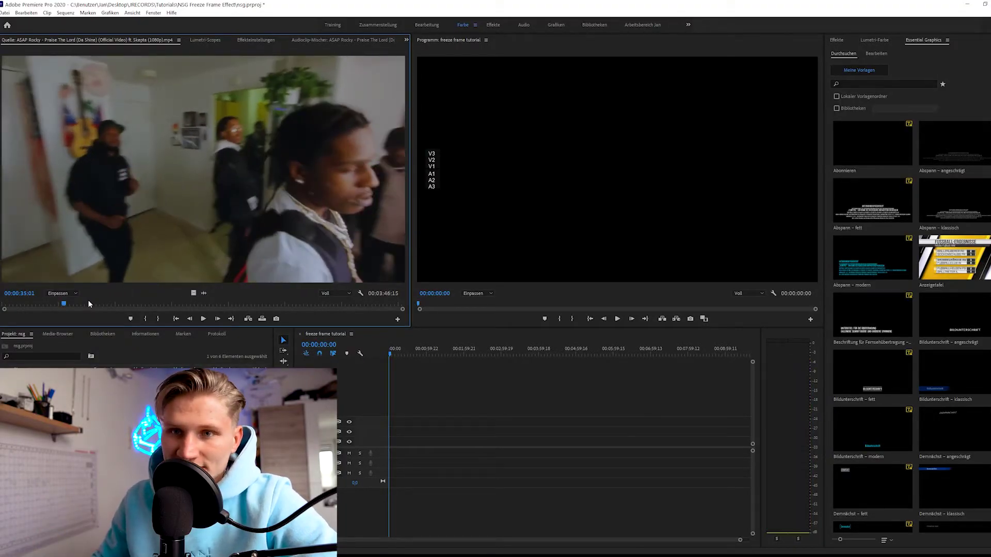
key("j")
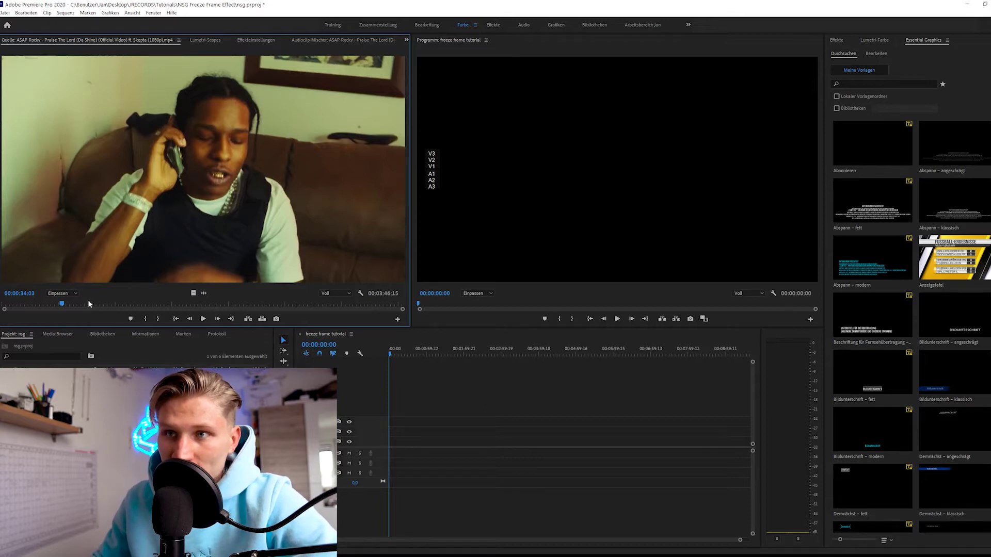
key("Right")
key("Right")
key("Right")
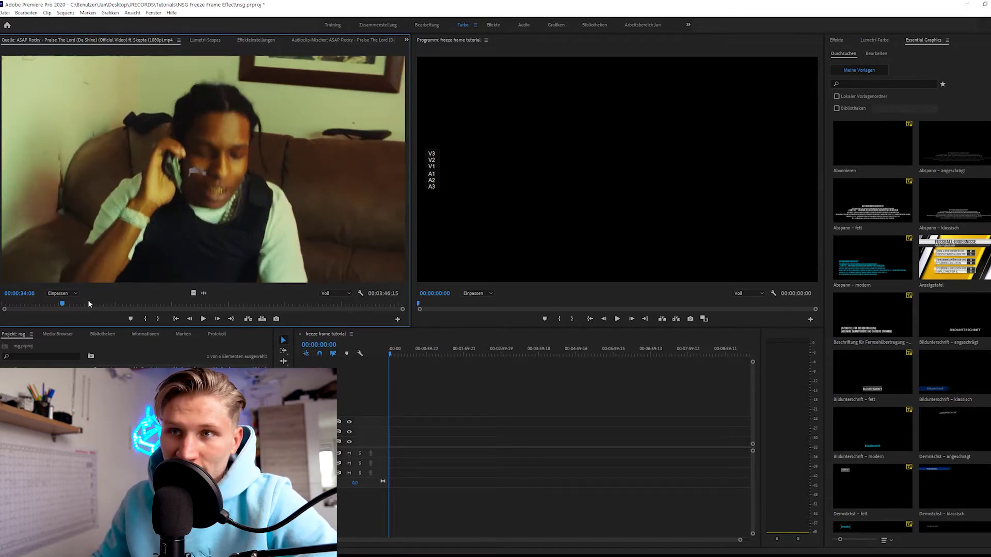
key("Right")
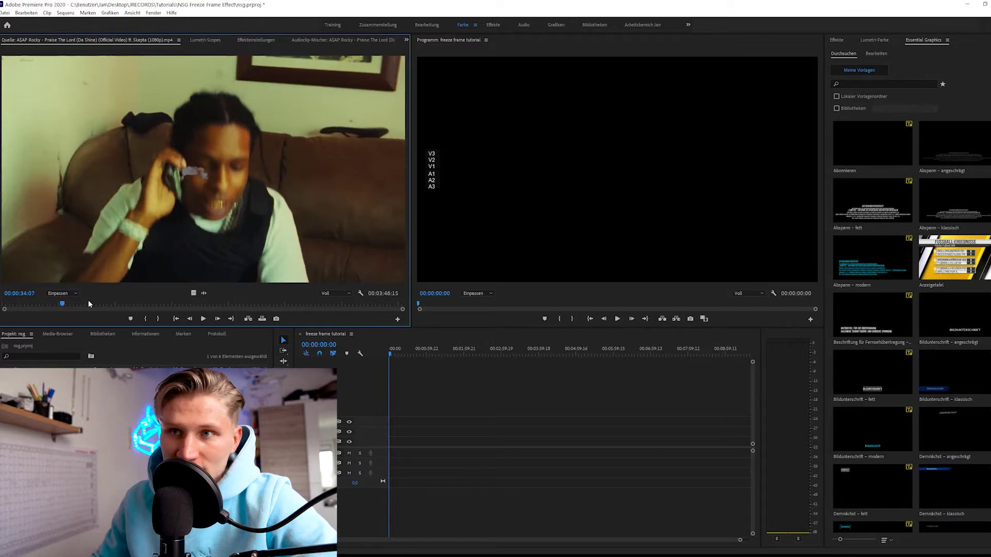
key("Right")
key("Right")
key("Left")
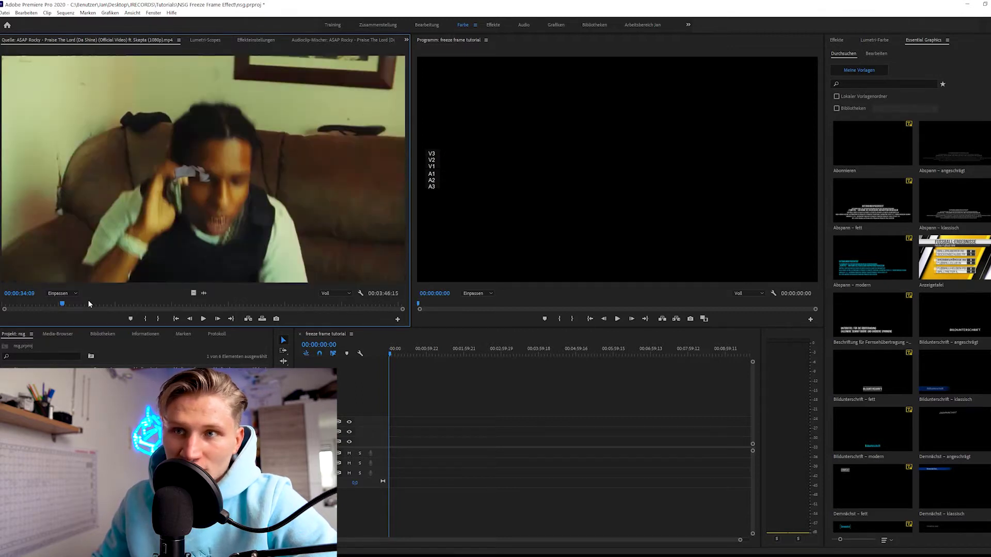
key("Right")
key("Left")
key("Right")
key("Left")
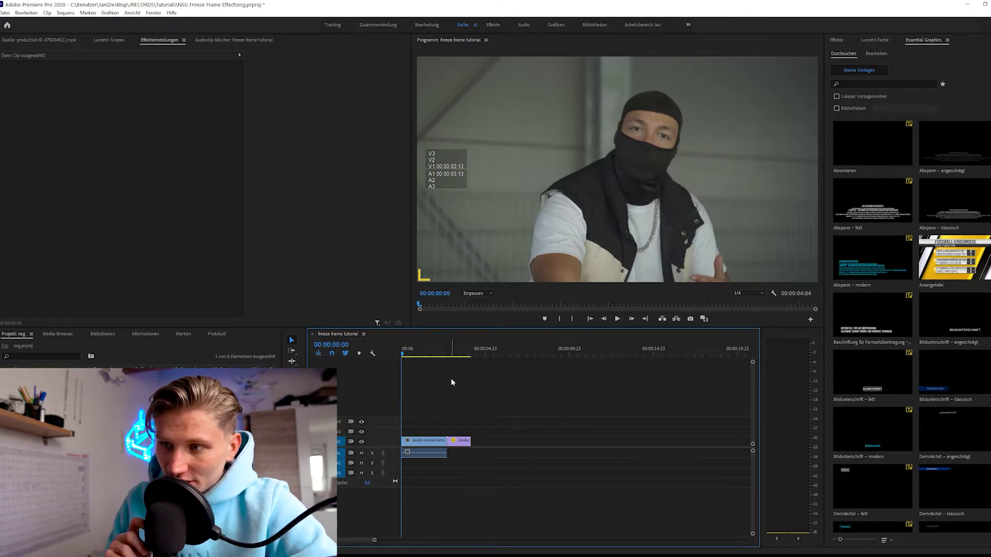
Find where the building clip begins, zoom the timeline in, and step one frame past the cut
key("space")
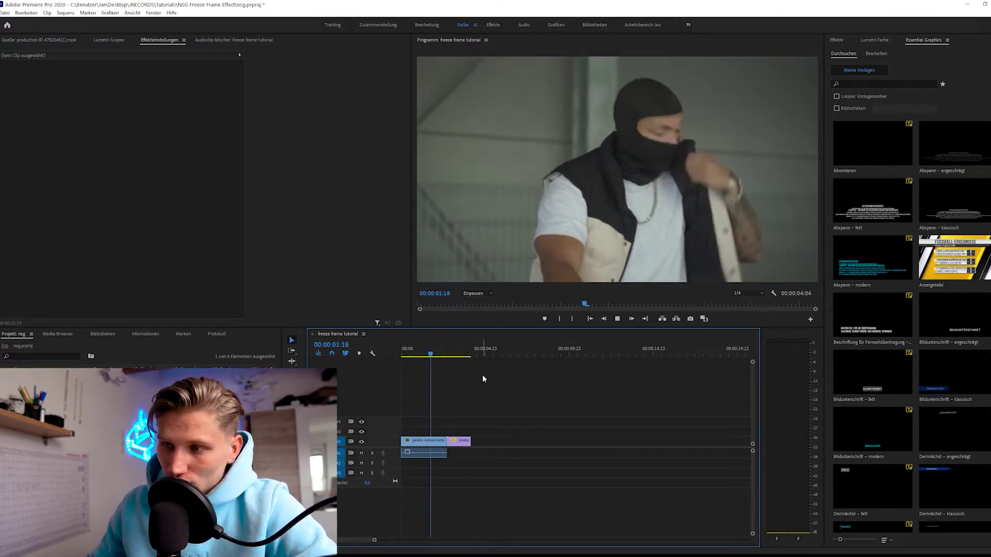
key("space")
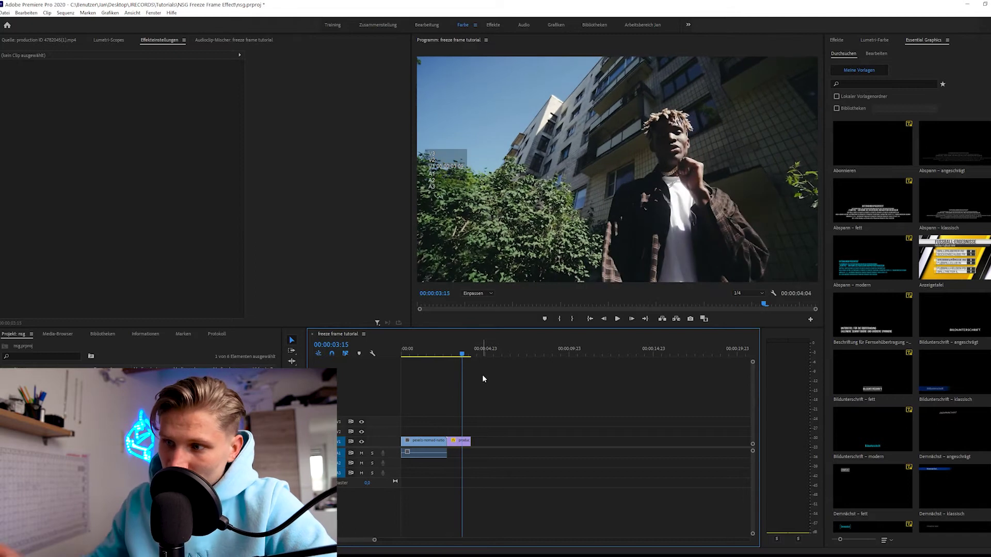
left_click_drag(458, 349, 449, 349)
key("=")
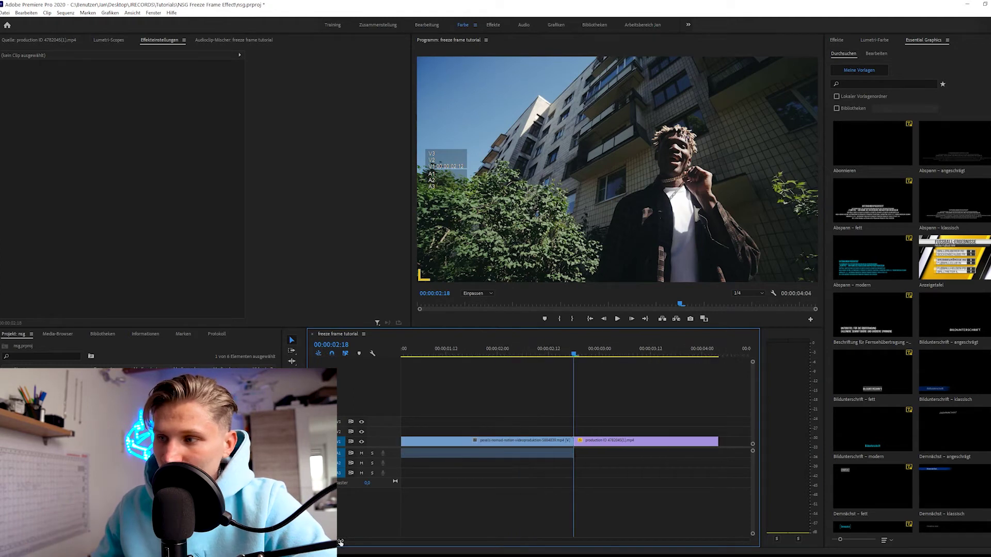
left_click_drag(347, 541, 555, 401)
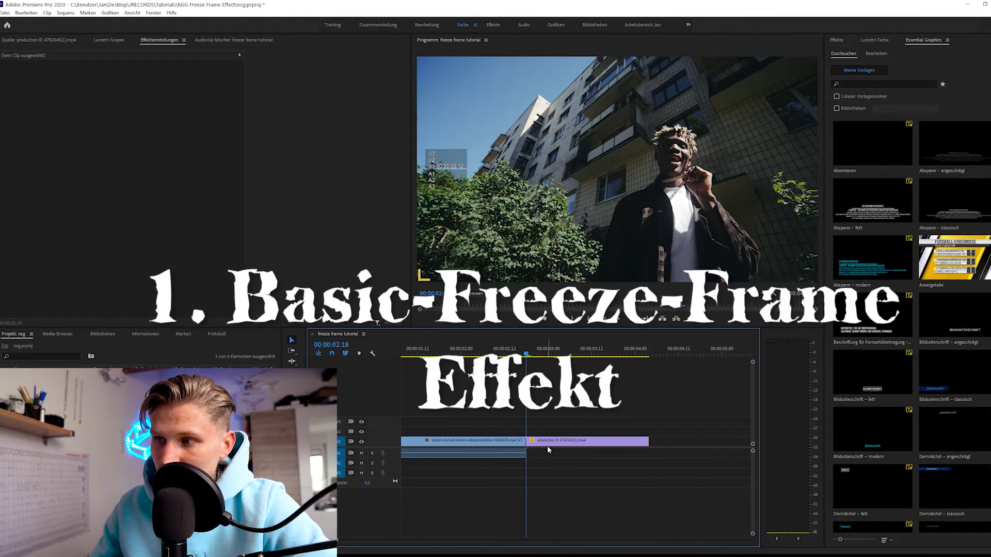
scroll(547, 447, "down", 2)
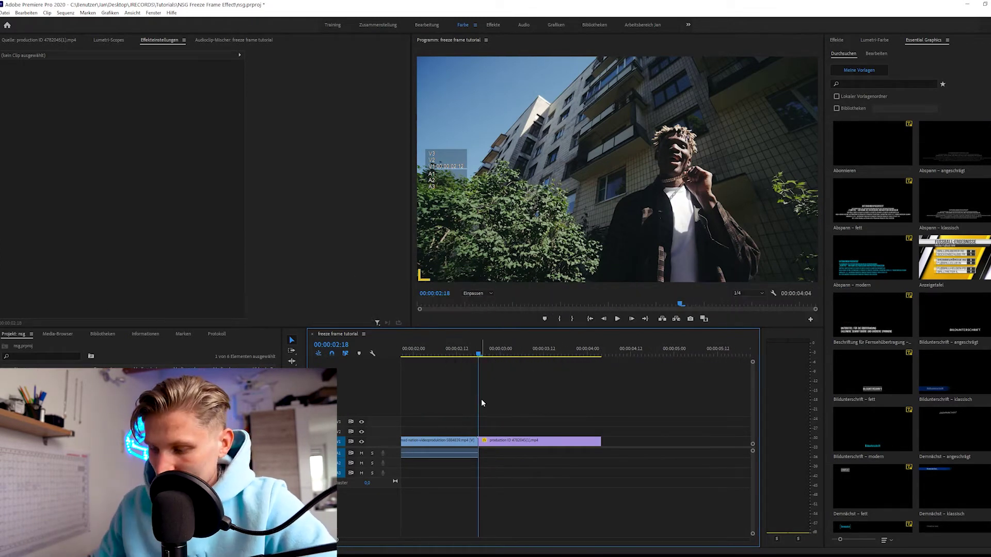
key("equal")
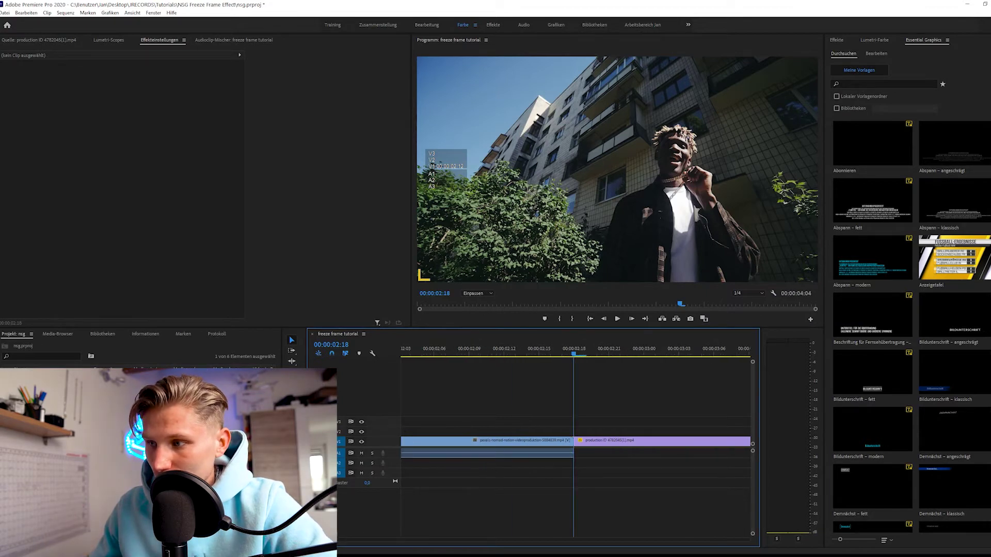
key("Right")
Split the building clip one frame in and move that one-frame piece up to V2
left_click(630, 440)
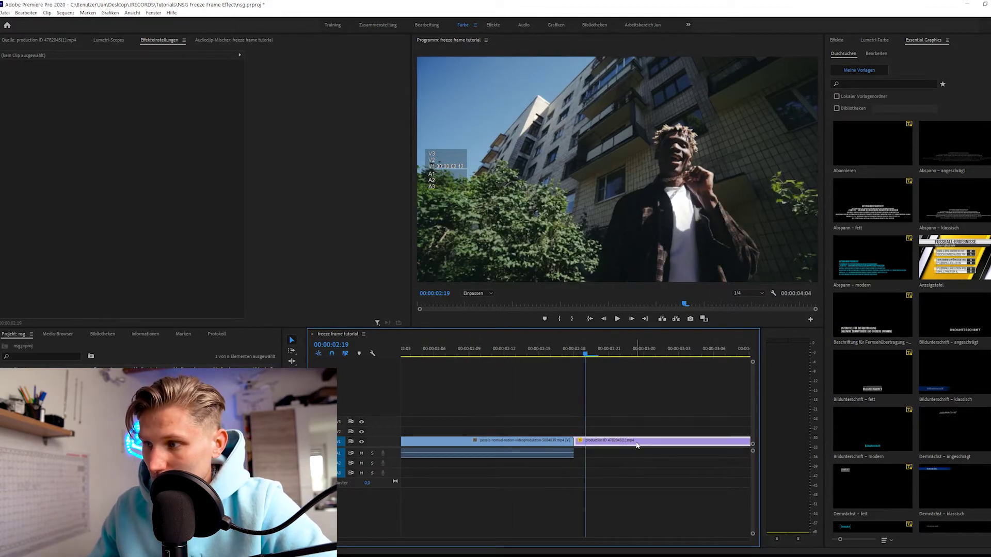
key("ctrl+k")
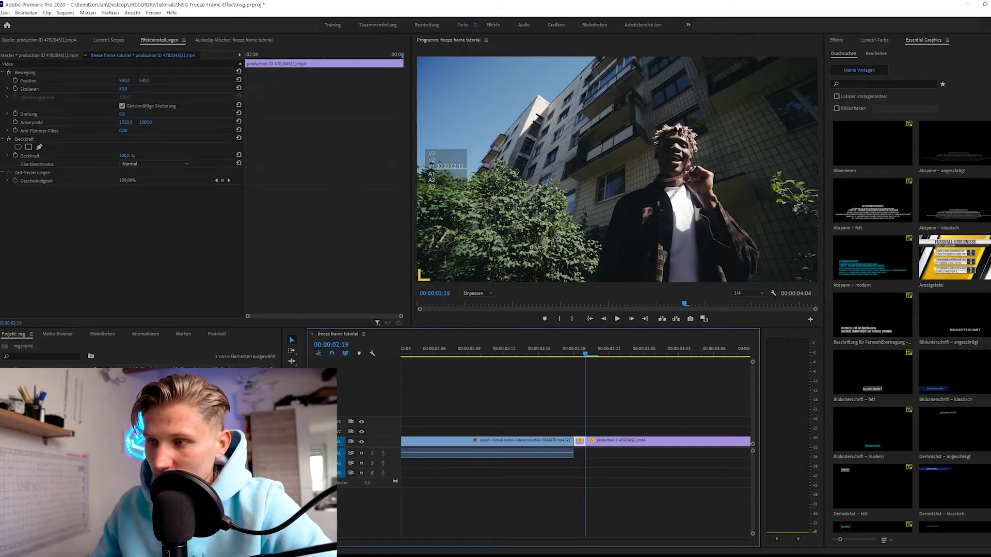
left_click(598, 496)
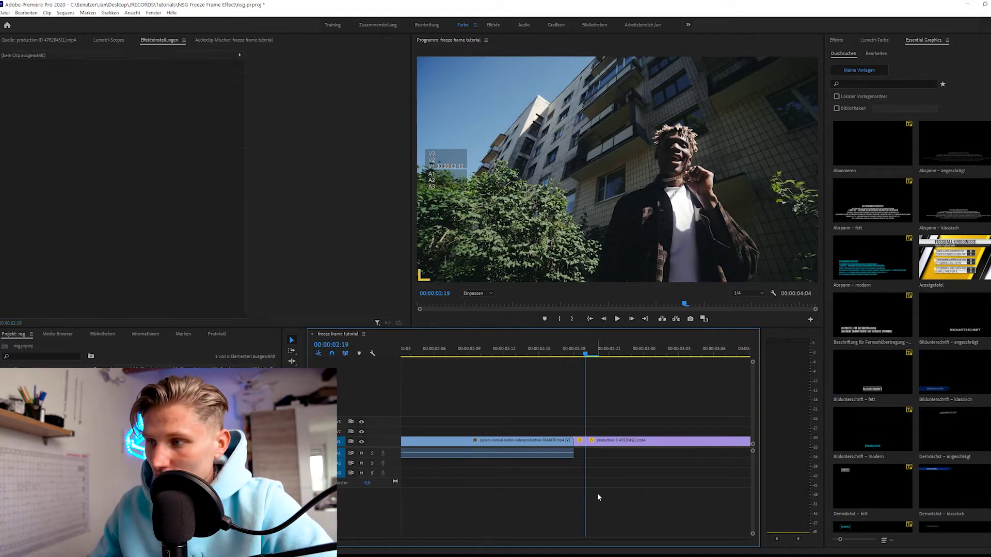
left_click(582, 444)
key("ctrl+shift+a")
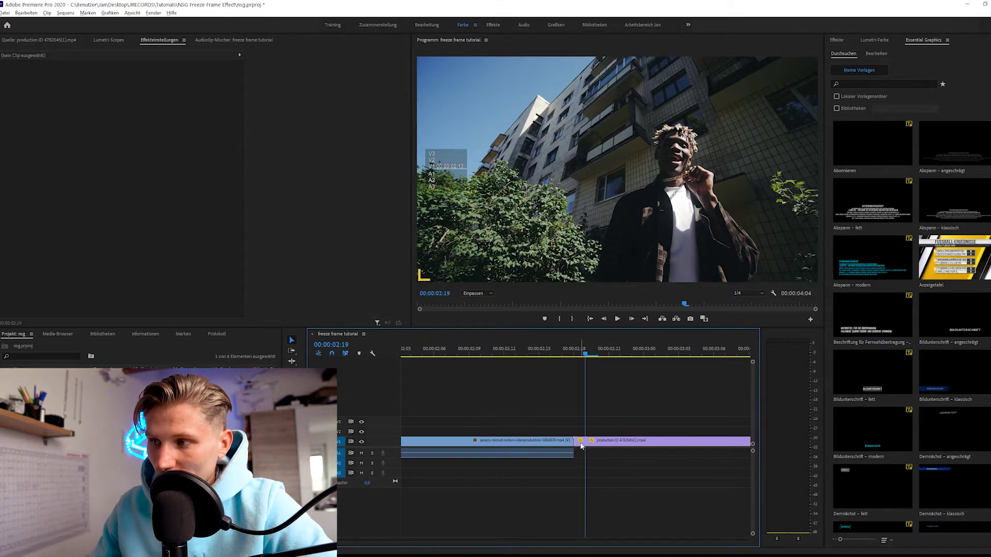
left_click_drag(584, 439, 580, 433)
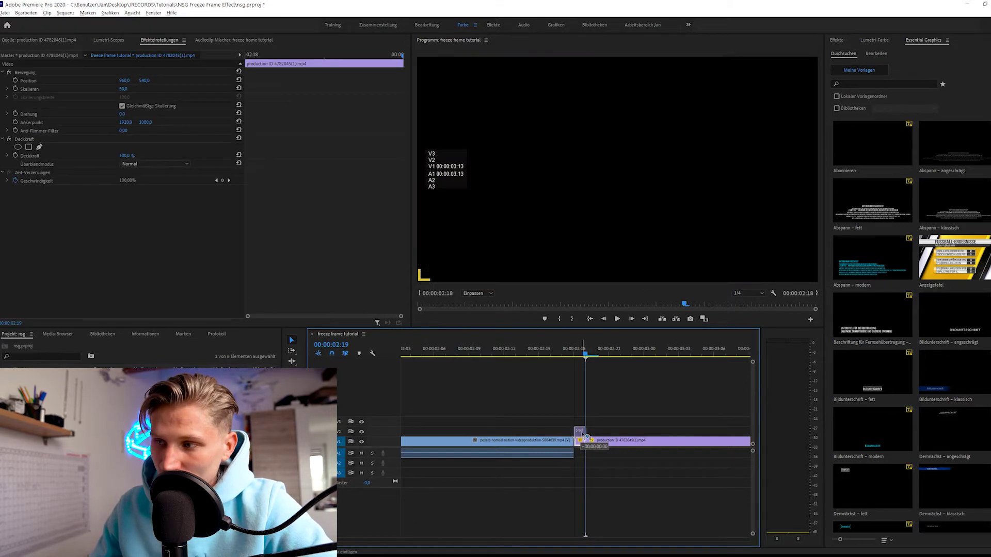
Add a frame hold (Standbild hinzufügen) to the V2 piece and shift it one frame earlier
key("Left")
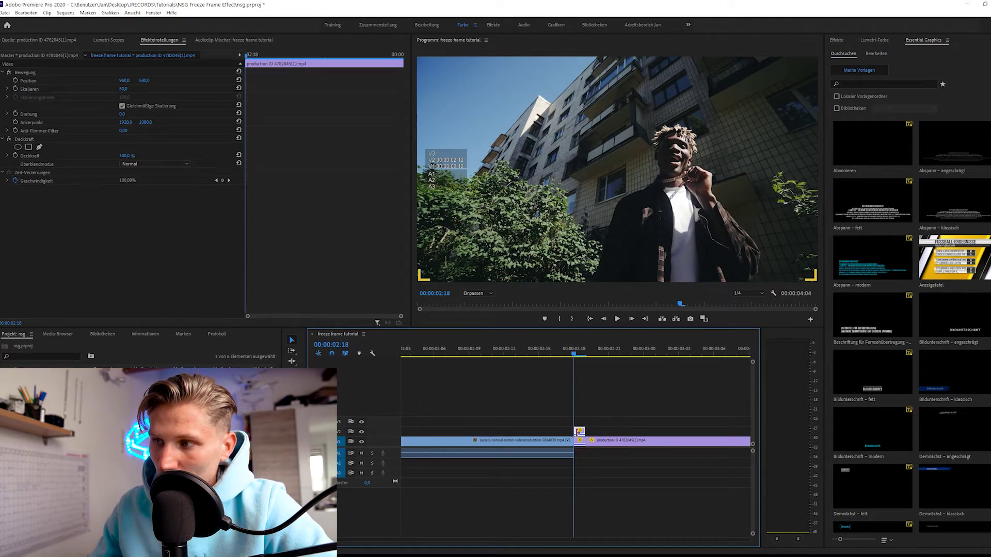
right_click(580, 437)
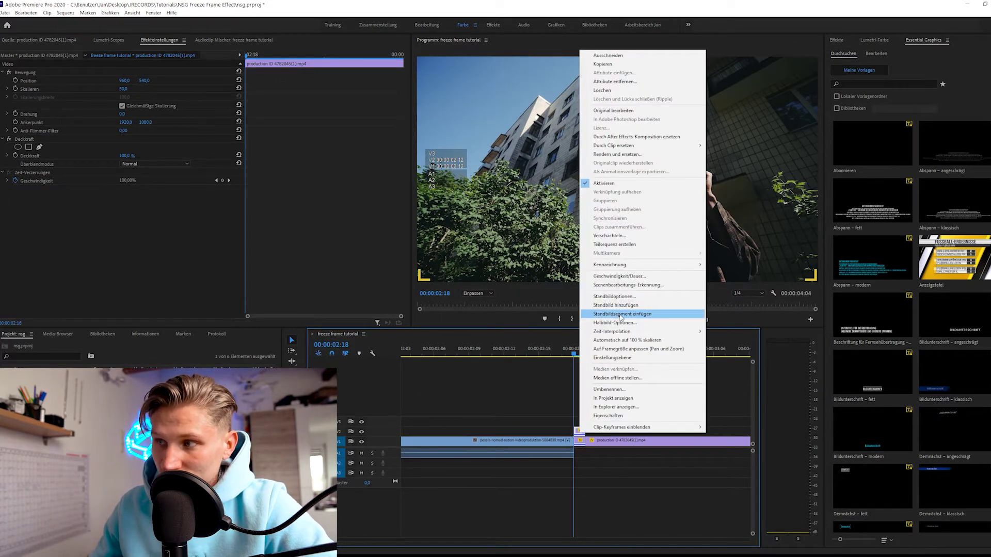
left_click(624, 308)
left_click_drag(579, 432, 572, 433)
left_click(563, 379)
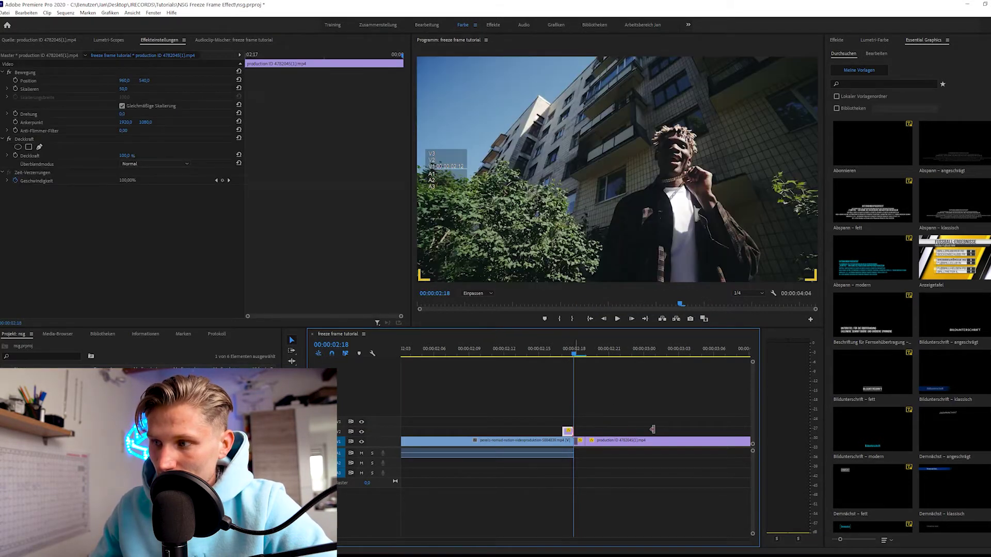
Stretch the held frame to roughly 00:00:03:00 and check it frame by frame
left_click_drag(573, 431, 667, 432)
left_click(584, 355)
left_click(633, 391)
key("Right")
key("Left")
key("Left")
key("Left")
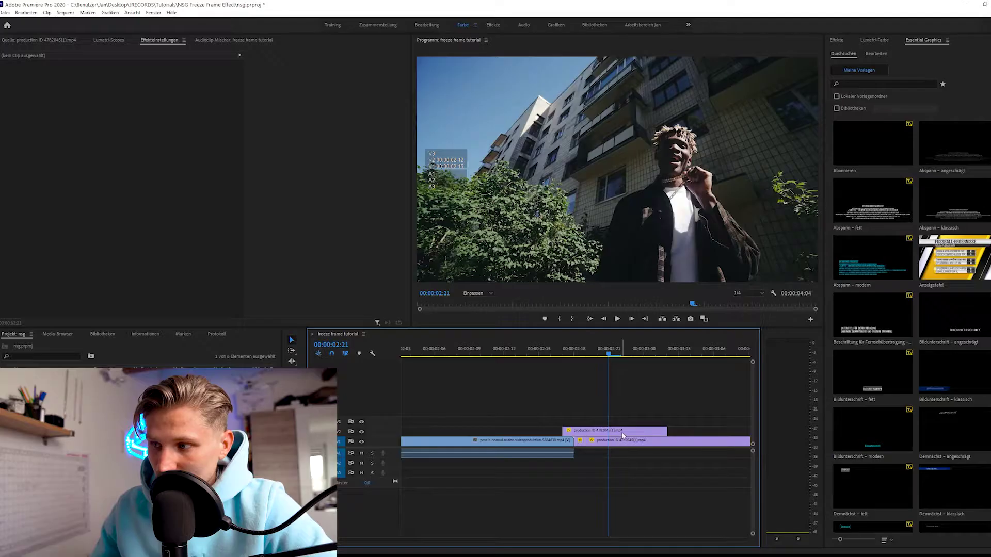
Trim the still frame's start back so it spans about 00:00:02:13 to 00:00:02:18
mouse_move(563, 436)
left_mouse_down()
mouse_move(472, 435)
mouse_move(539, 432)
left_mouse_up()
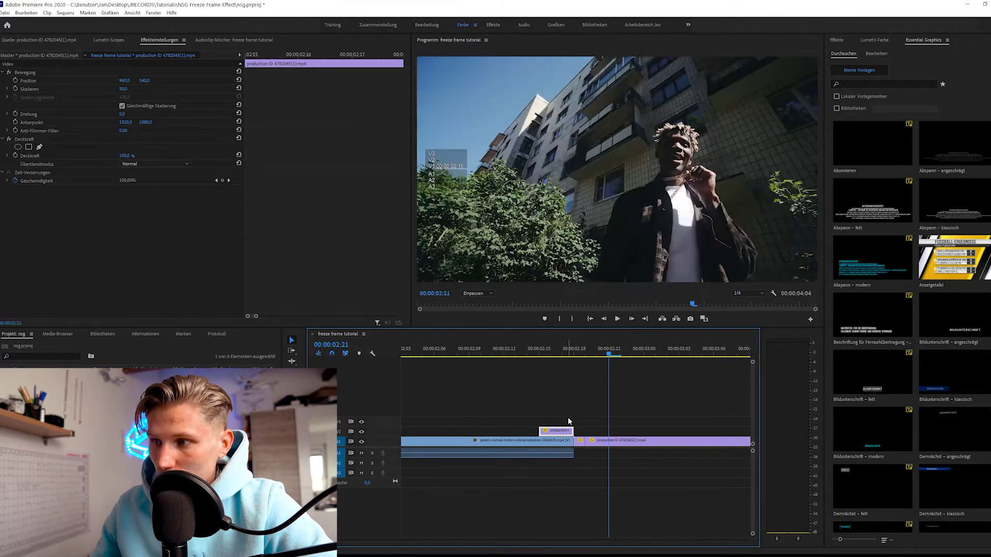
left_click(515, 355)
key("space")
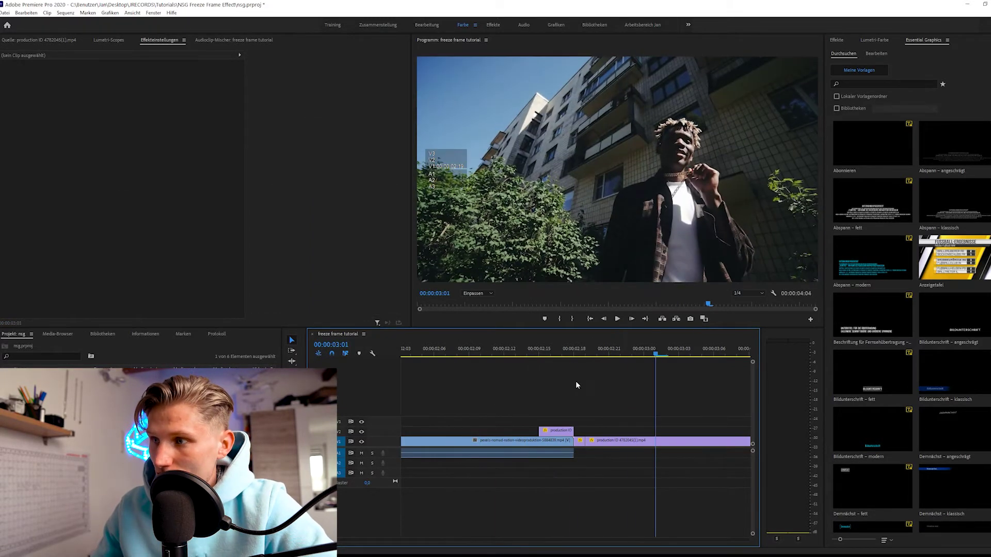
Replay the still-frame section, then park at 02:13 and select the V2 rapper clip
left_click(439, 356)
left_click(545, 432)
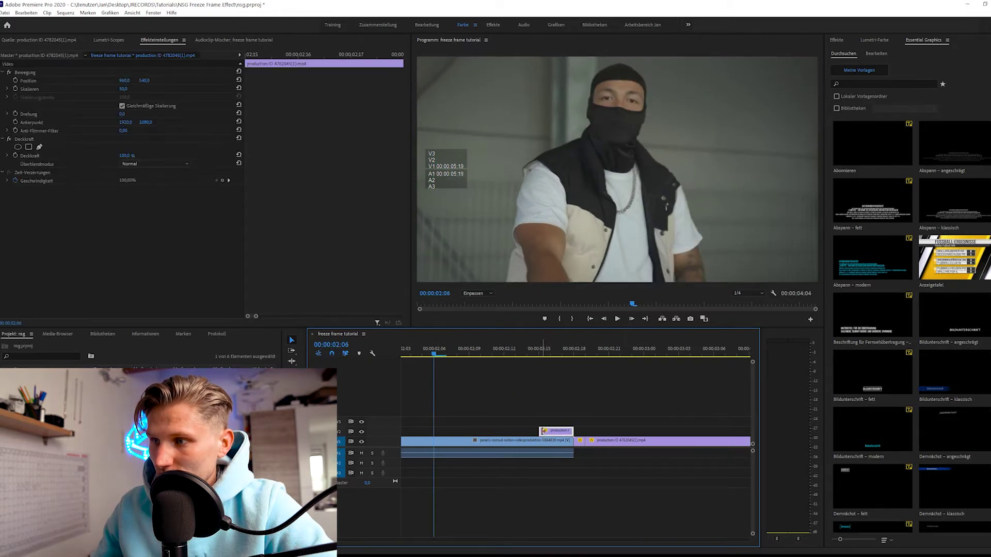
left_click(625, 403)
key("space")
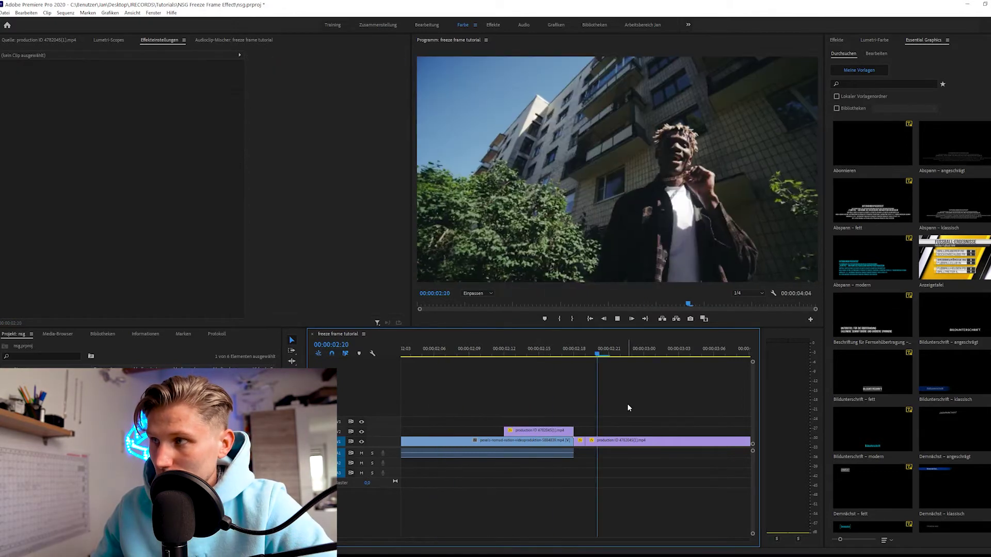
left_click(469, 355)
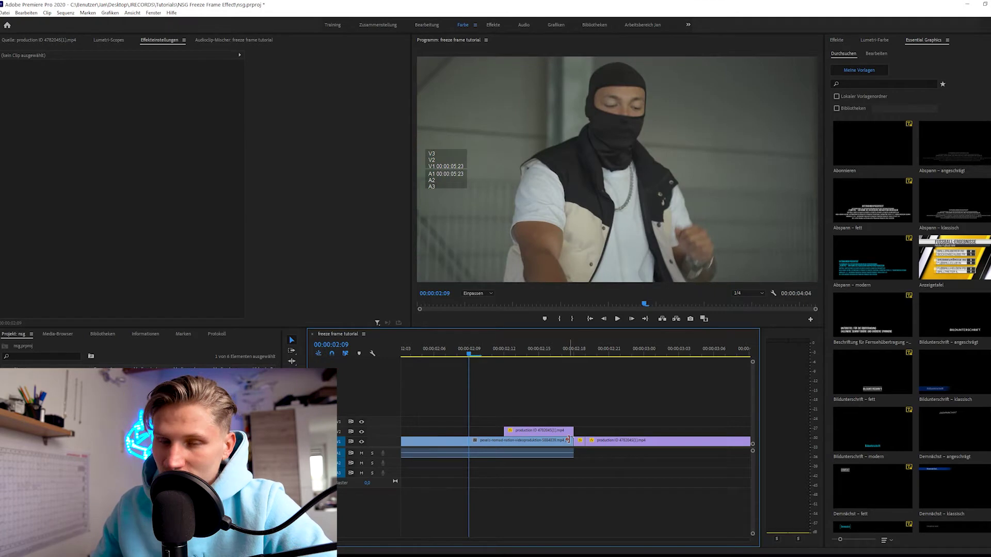
key("space")
key("space")
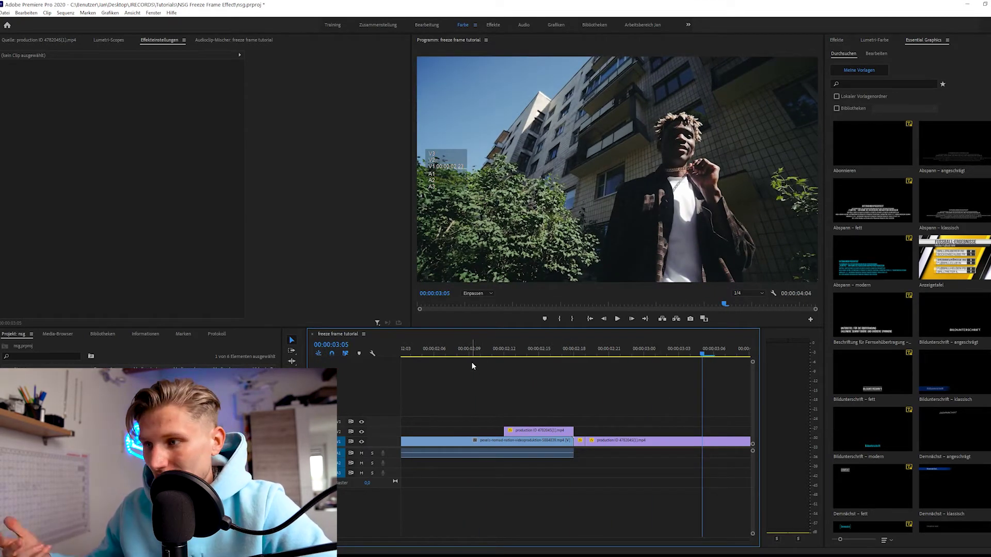
left_click(516, 351)
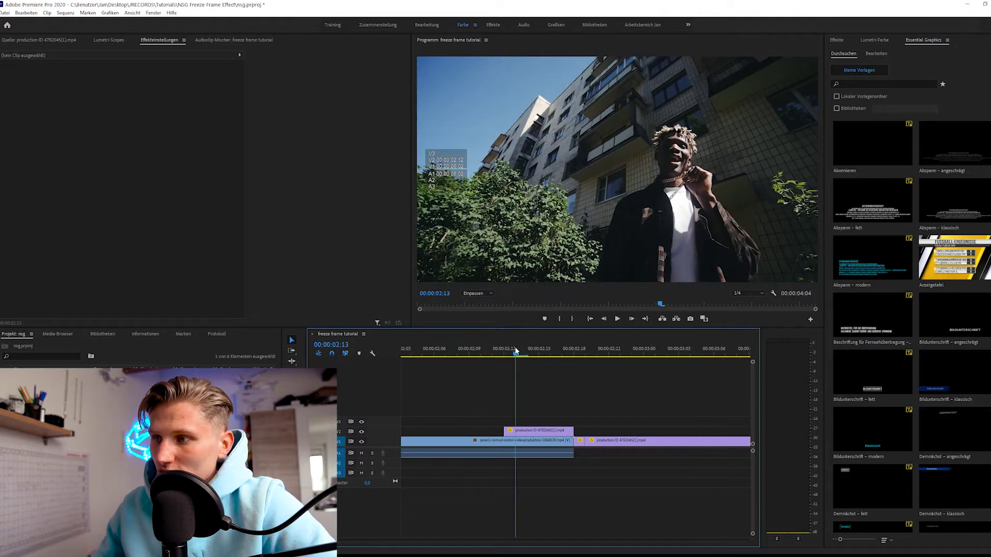
left_click(519, 433)
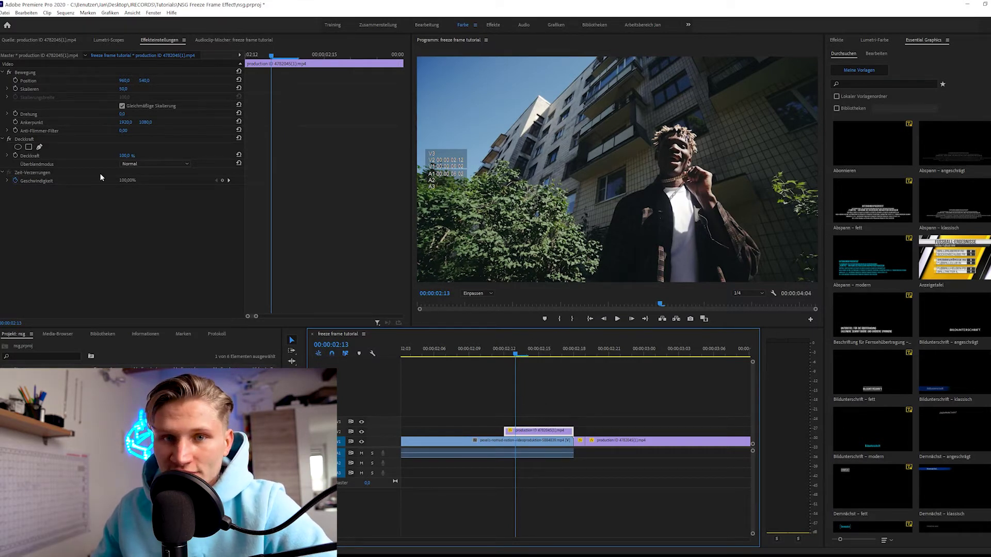
Start a Free Draw Bezier opacity mask and trace from the rapper's shoulder up to his jaw
left_click(46, 163)
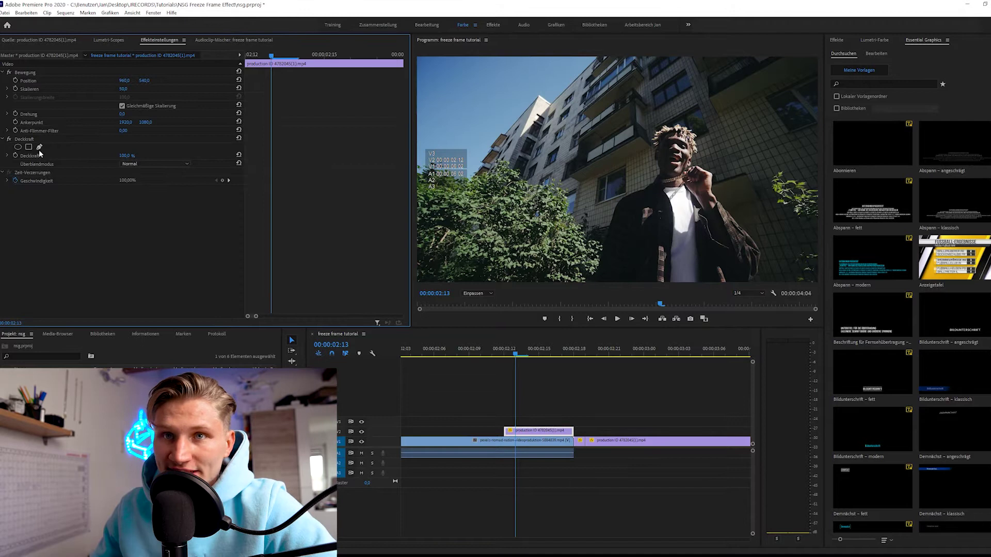
left_click(39, 147)
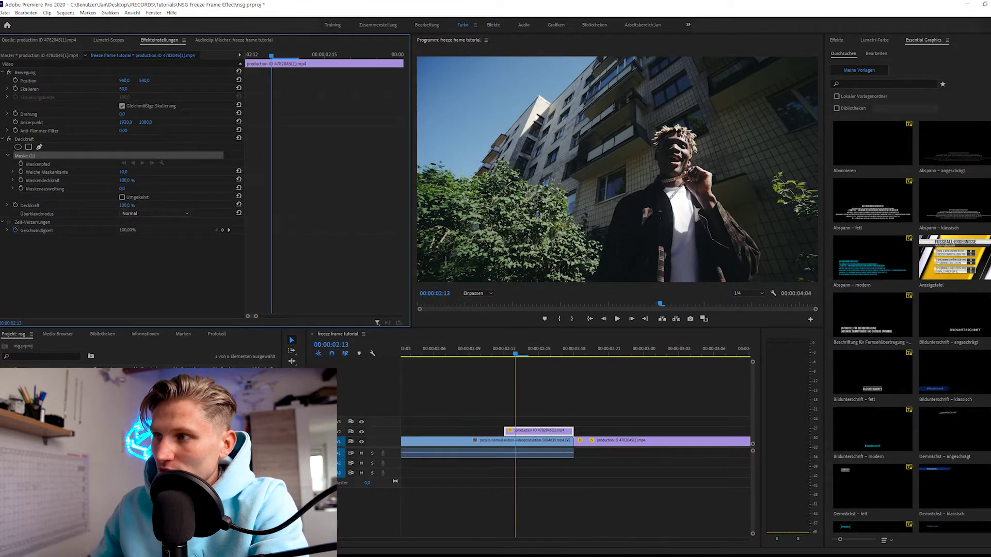
key("grave")
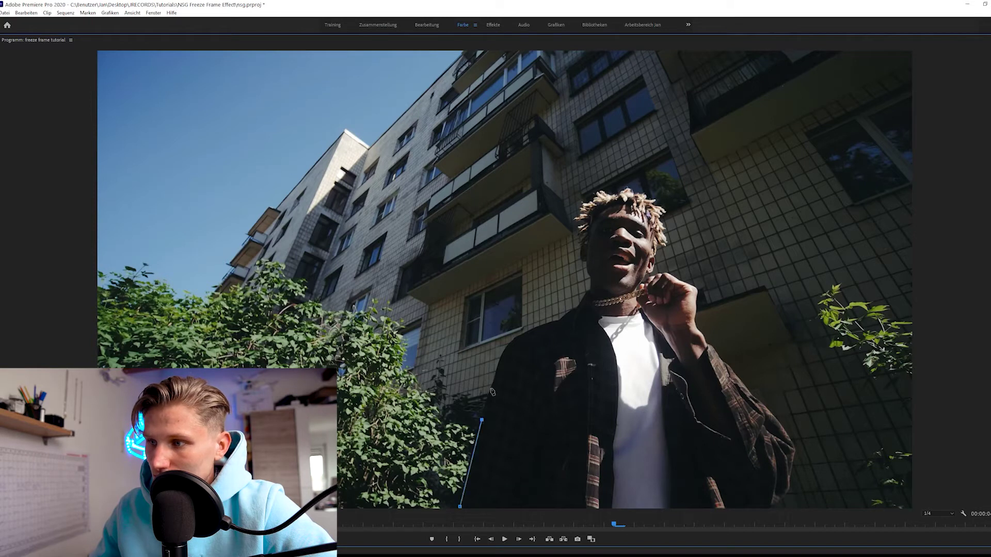
left_click(505, 347)
left_click(524, 335)
left_click(560, 322)
left_click(579, 306)
left_click(589, 292)
left_click(587, 262)
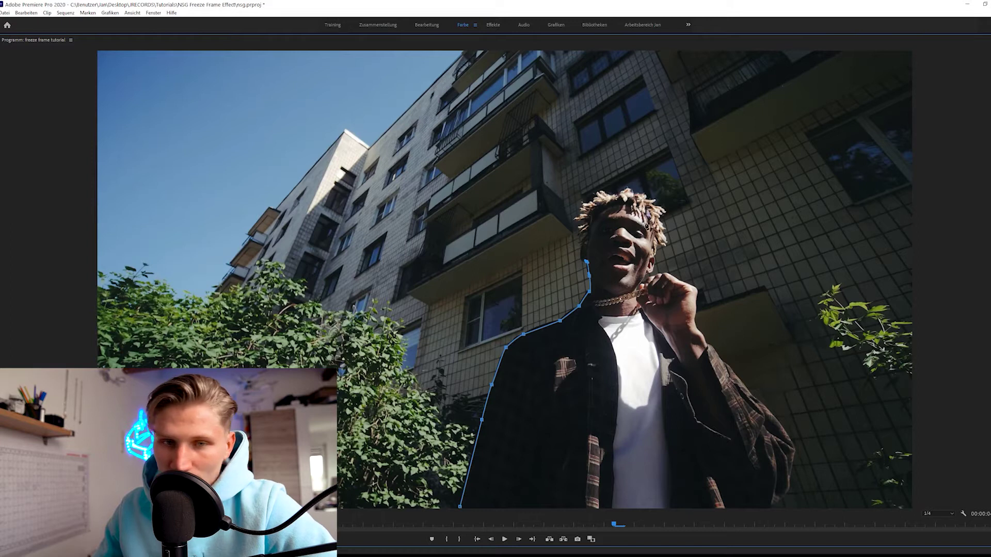
Magnify the preview to 150% and continue the mask around the rapper's hair and face
left_click(61, 514)
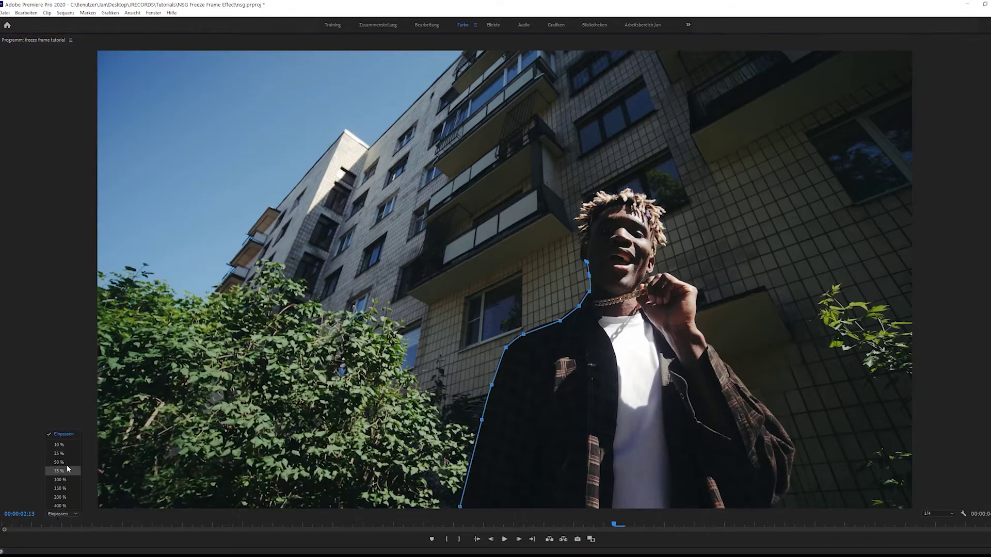
left_click(59, 471)
left_click(61, 514)
left_click(64, 489)
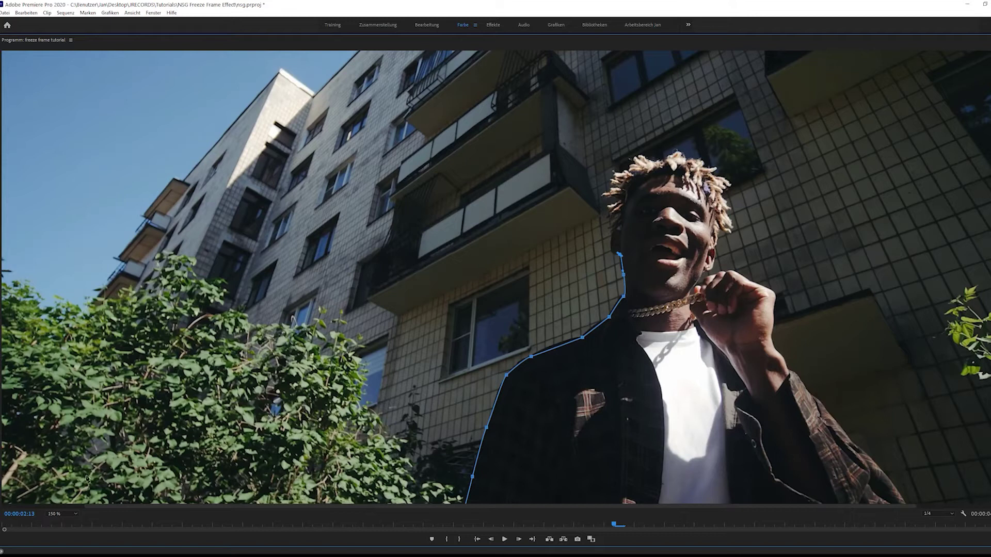
left_click(57, 514)
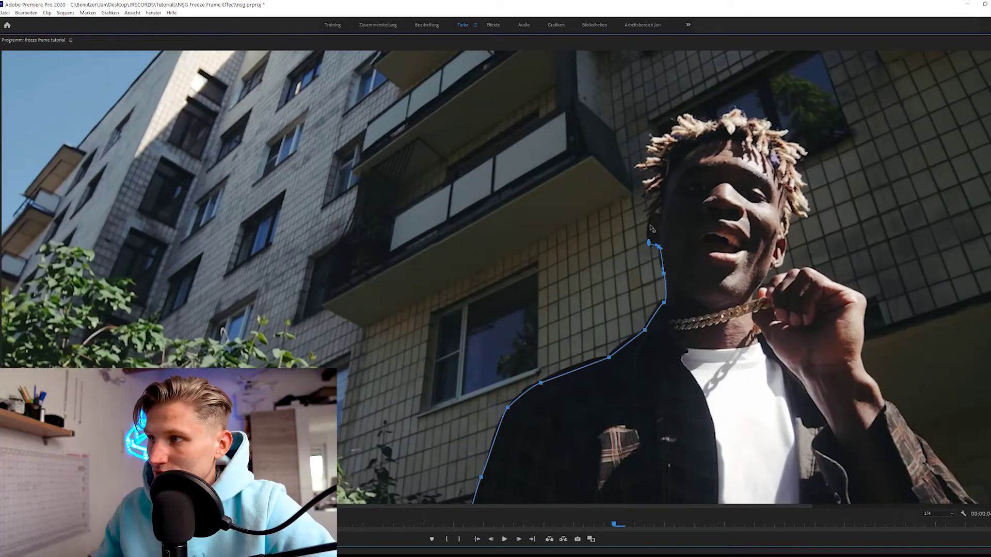
left_click(651, 216)
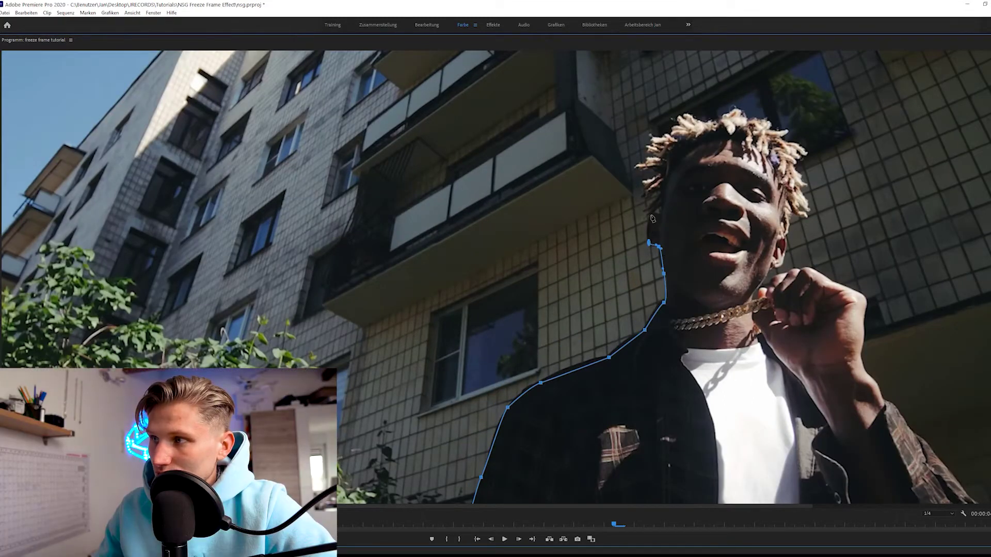
left_click(644, 189)
left_click(636, 166)
left_click(652, 139)
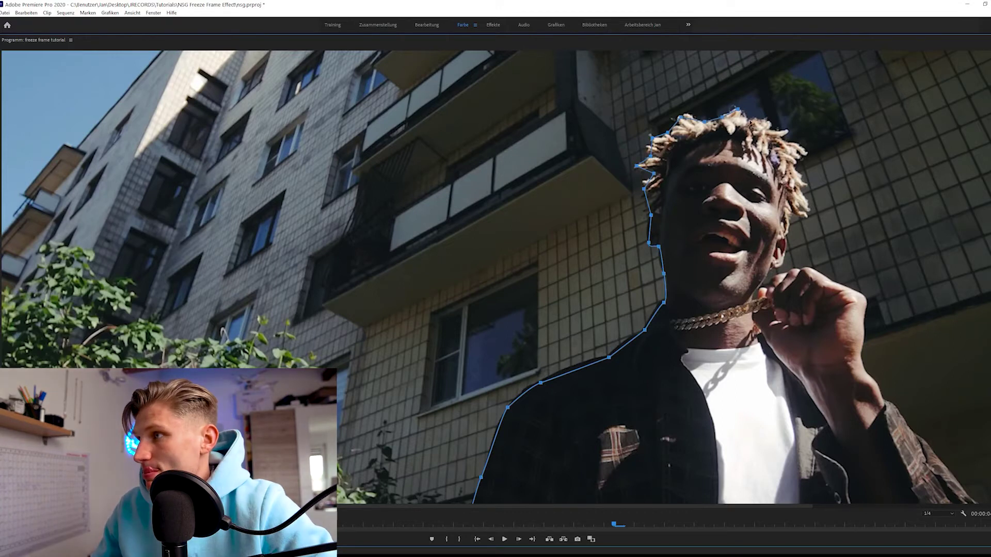
left_click(806, 184)
left_click(808, 211)
left_click(787, 253)
left_click(763, 282)
Trace the mask around his hand, arm and jacket, then close it along the bottom edge
left_click(795, 269)
left_click(816, 271)
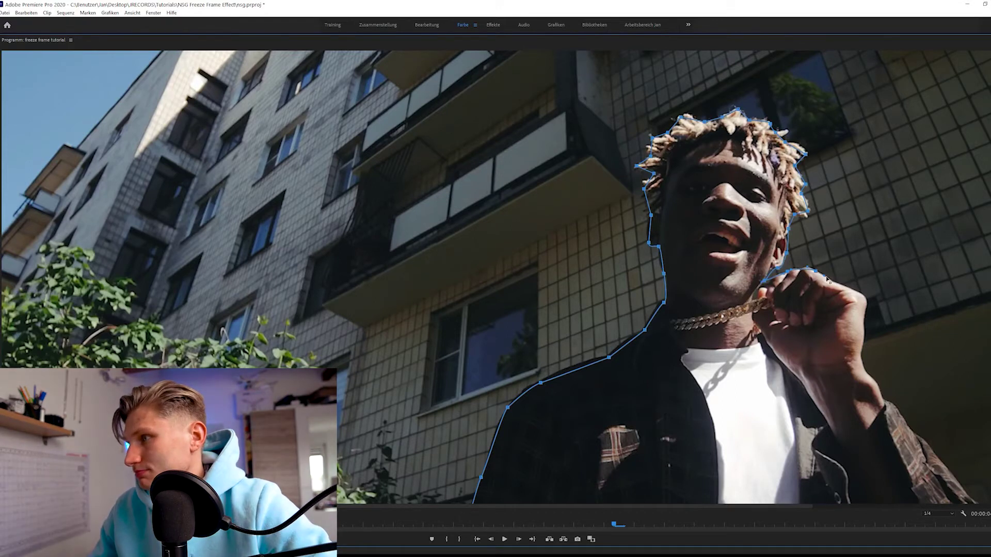
left_click(869, 364)
left_click(884, 395)
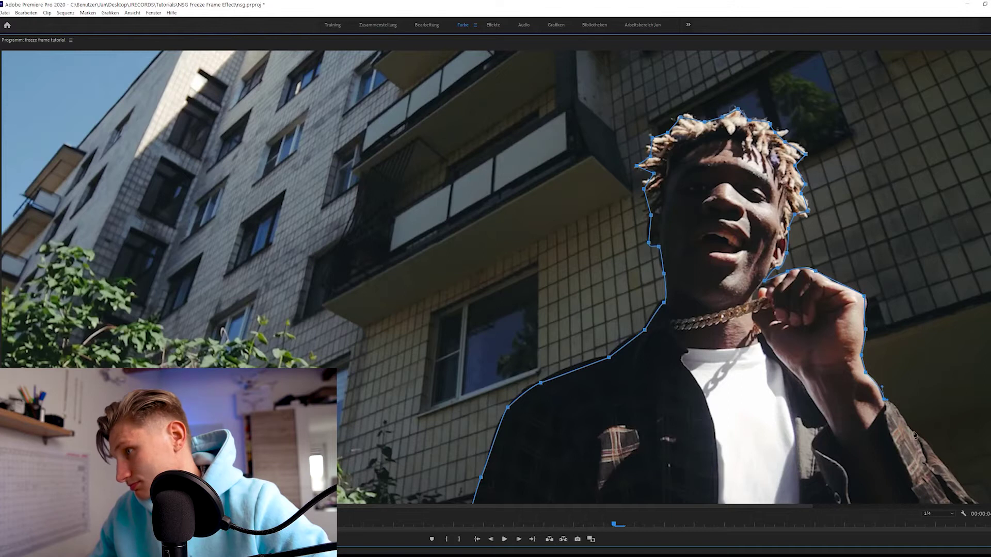
left_click(752, 395)
left_click(778, 423)
left_click(795, 450)
left_click(774, 507)
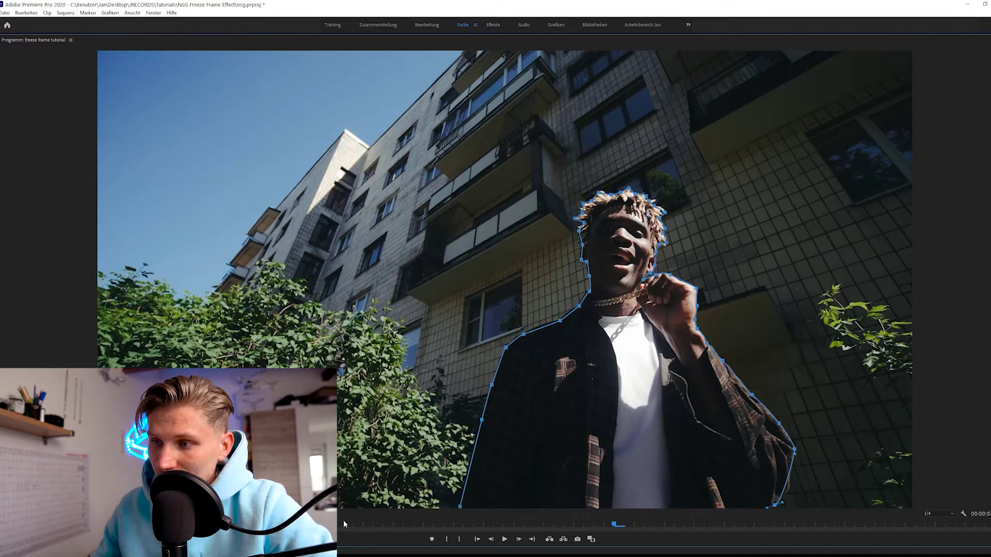
left_click(460, 506)
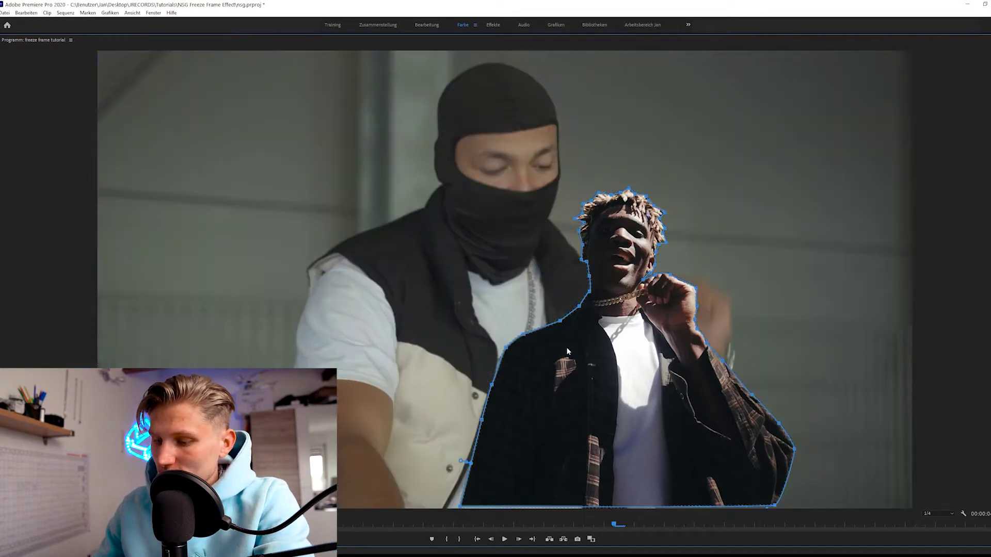
key("grave")
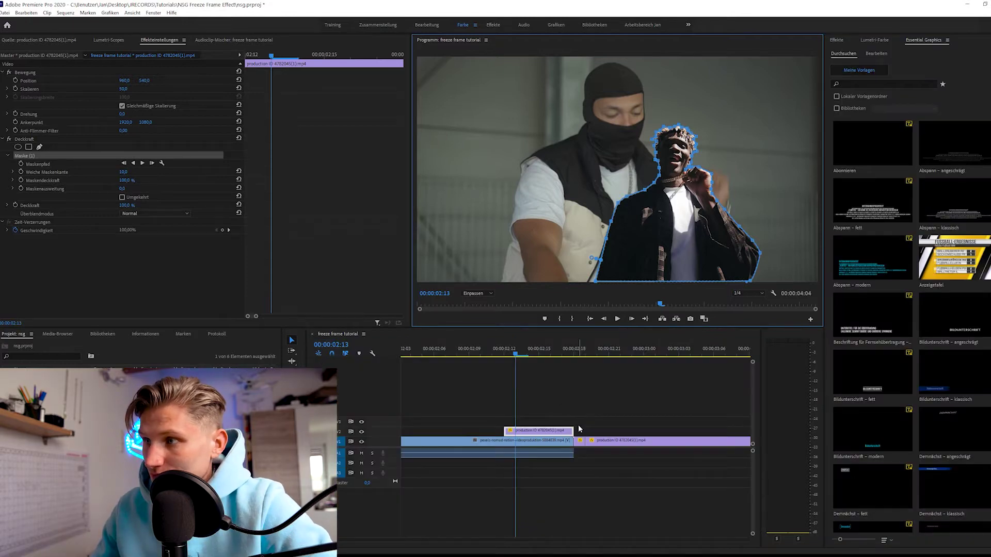
Nudge the mask's bottom-left vertex lower, then toggle V2 visibility off and on to compare
left_click(575, 419)
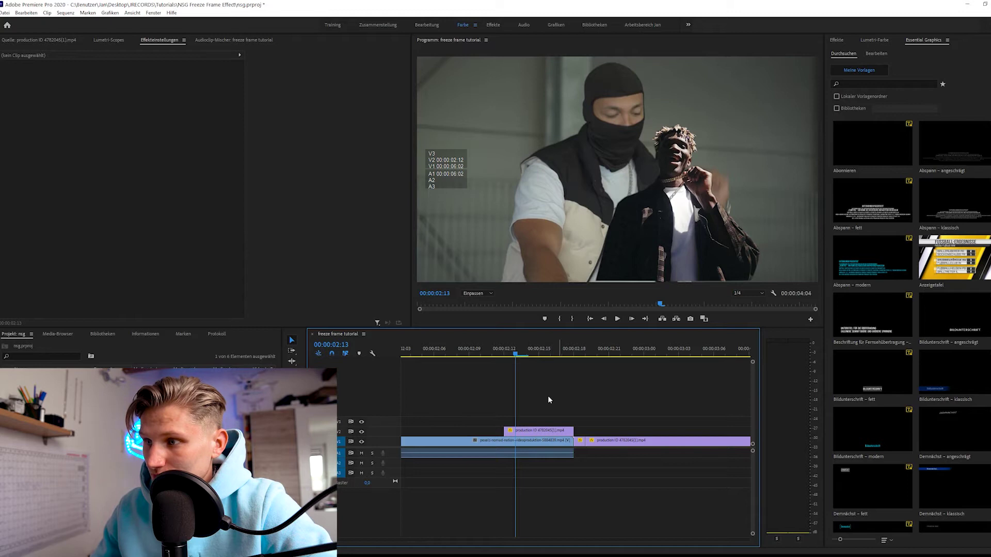
left_click(531, 435)
left_click(597, 285)
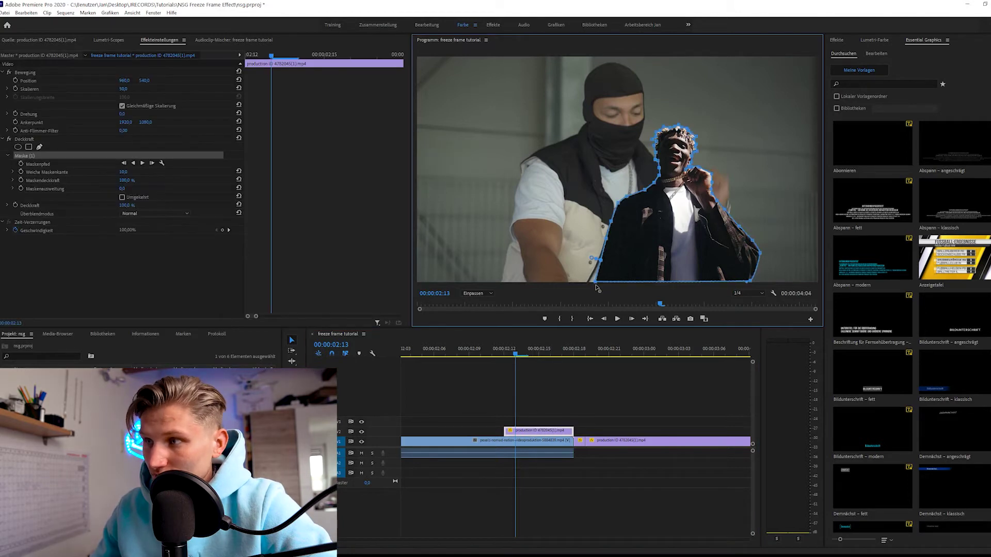
left_click_drag(596, 286, 596, 287)
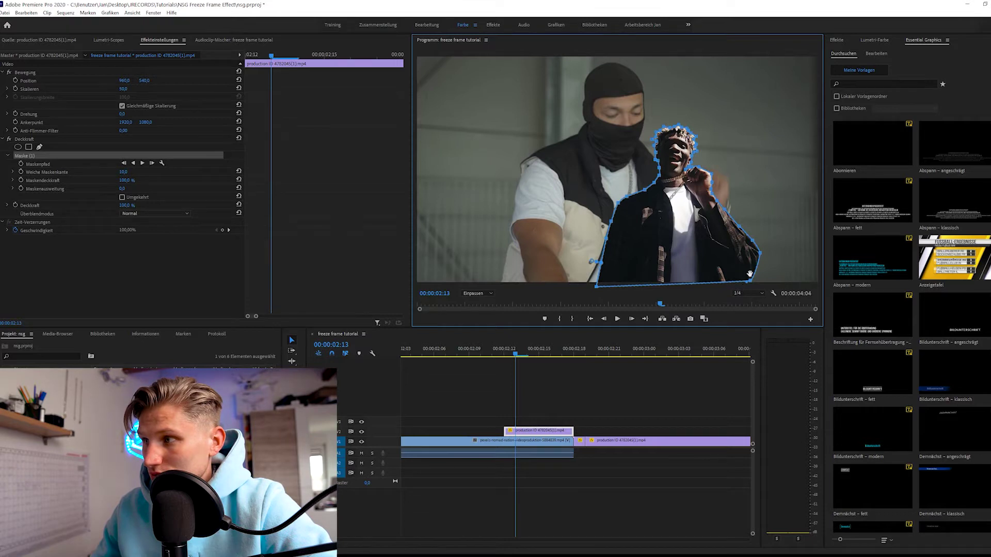
left_click(443, 467)
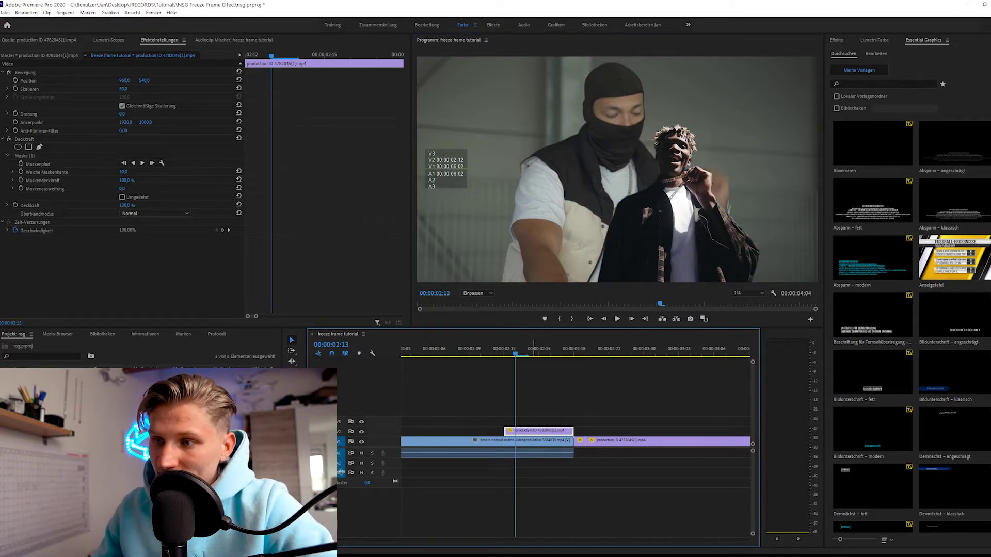
left_click(362, 433)
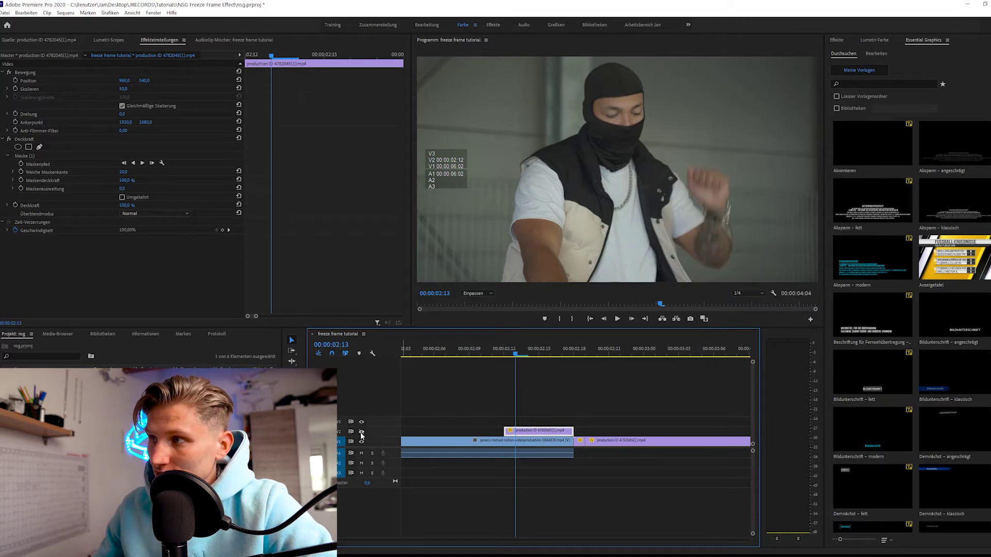
left_click(362, 432)
left_click(569, 393)
key("minus")
key("minus")
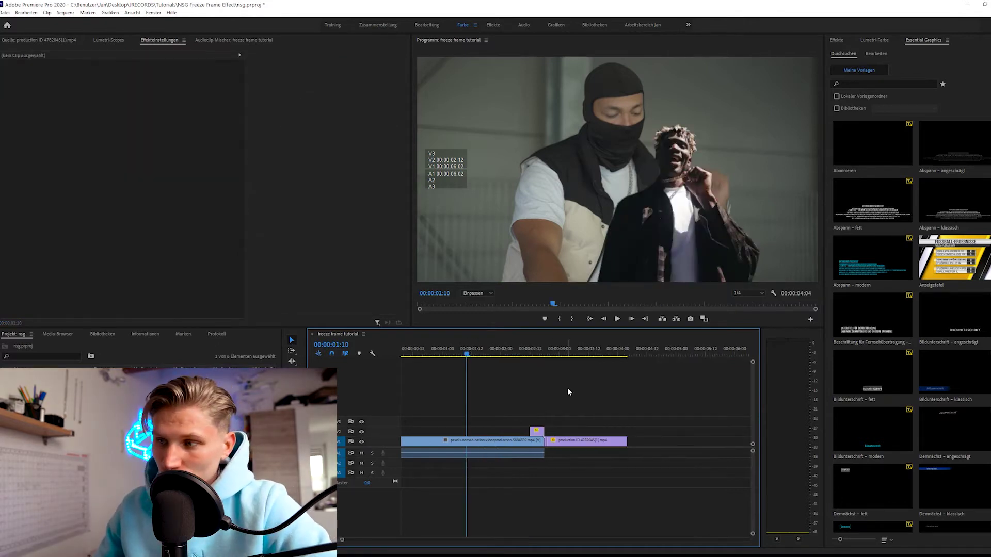
Trim the V2 rapper clip's start later, replaying to check, then select it at 02:13
key("space")
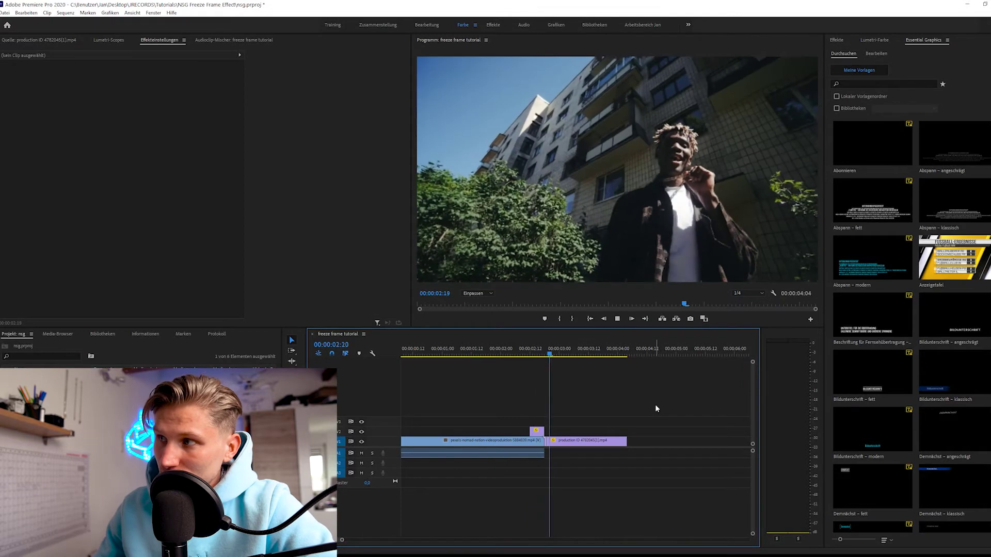
left_click(516, 356)
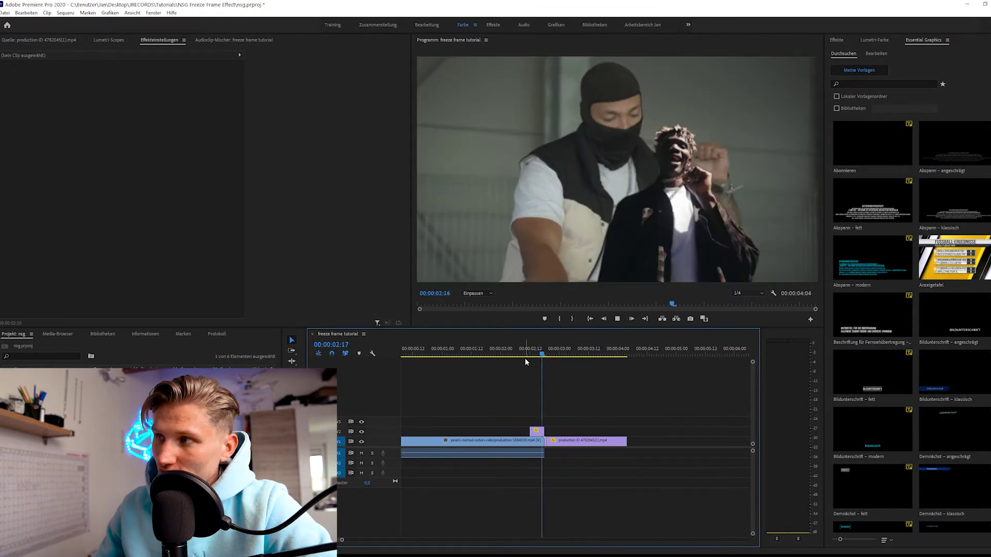
left_click(531, 351)
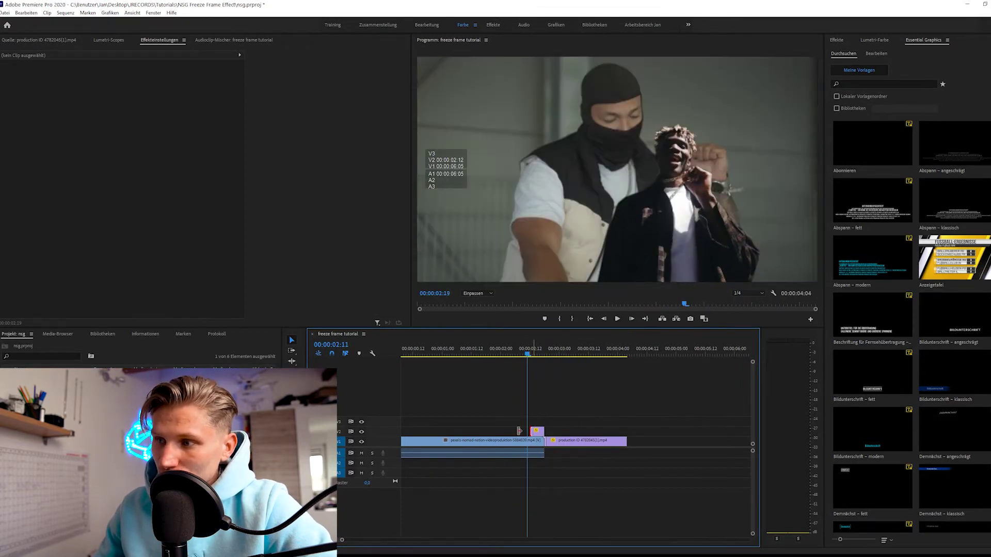
left_click_drag(518, 431, 590, 449)
key("space")
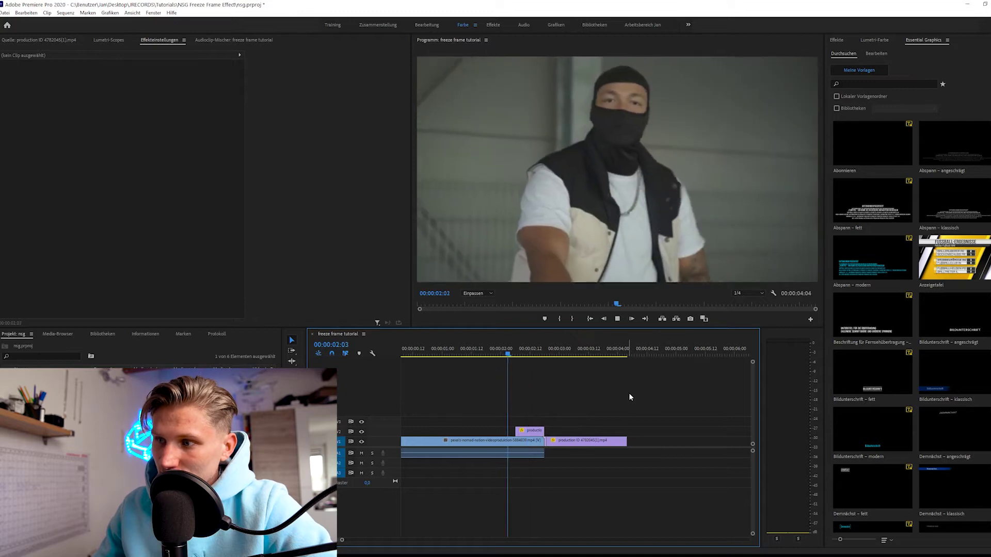
key("space")
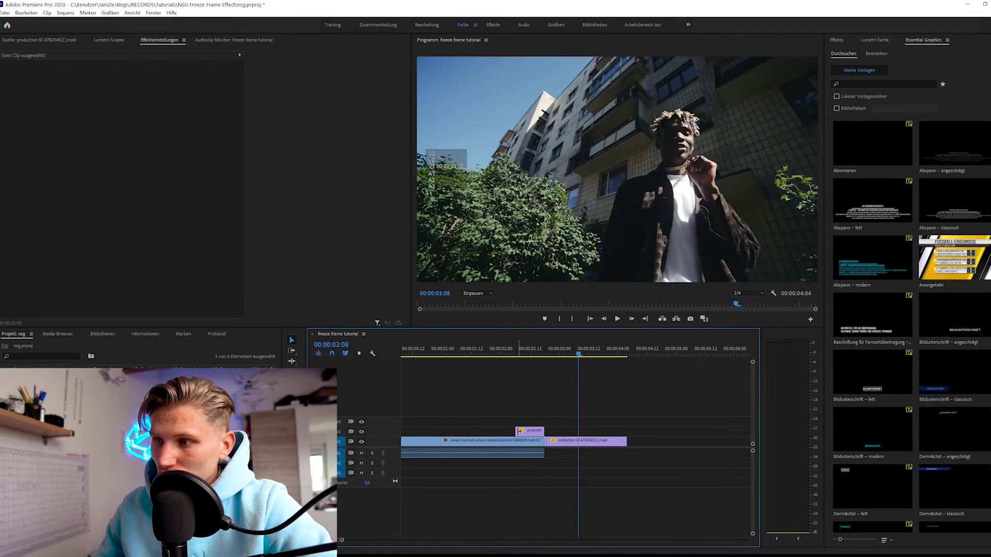
left_click_drag(518, 431, 532, 431)
left_click(508, 355)
key("space")
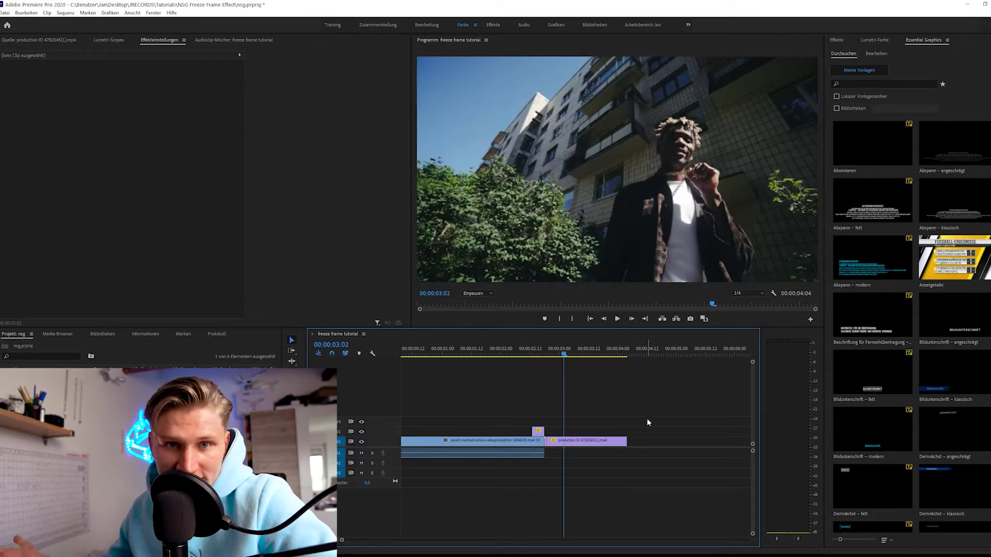
key("=")
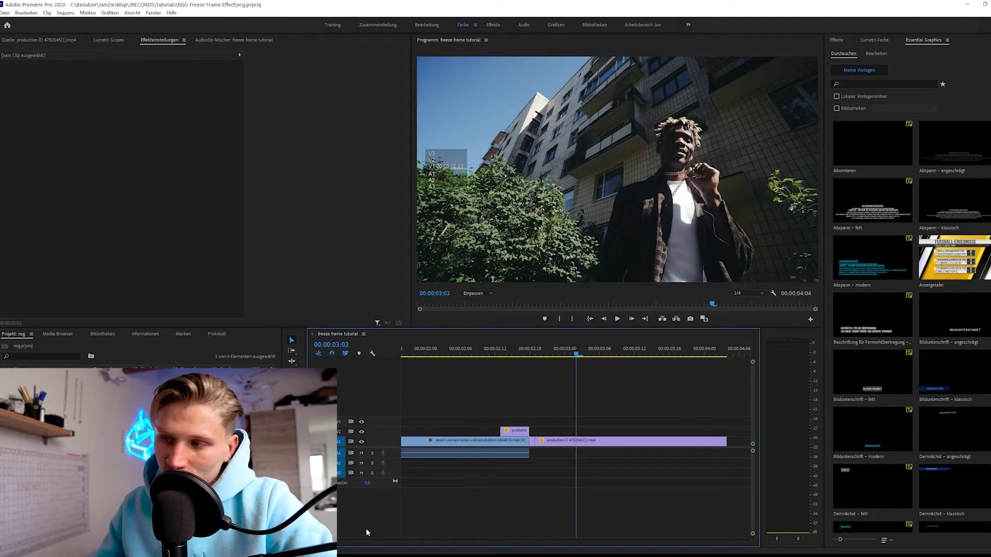
left_click(503, 431)
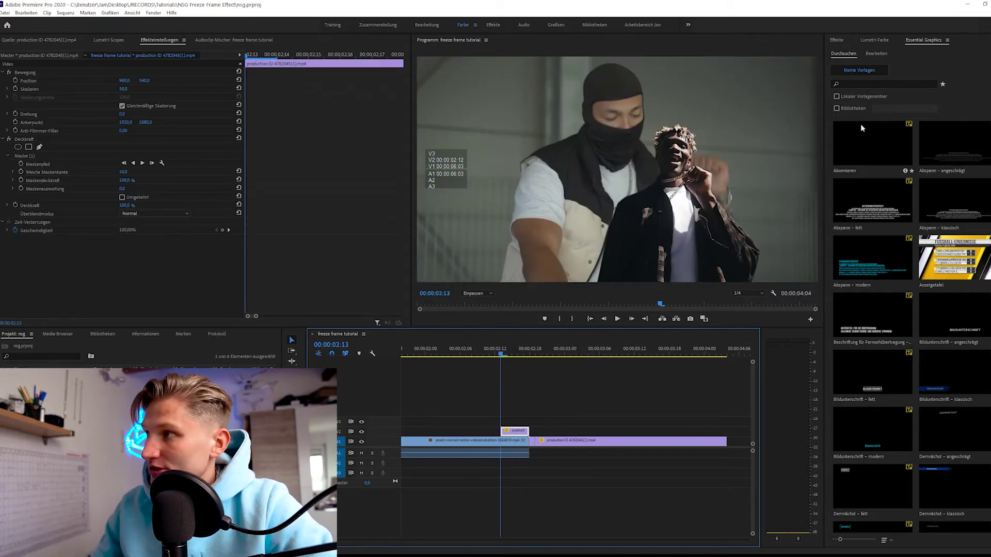
Search 'flick', apply Sapphire S_Flicker to the V2 freeze-frame clip, and load its Phoenix preset
left_click(846, 45)
left_click(861, 51)
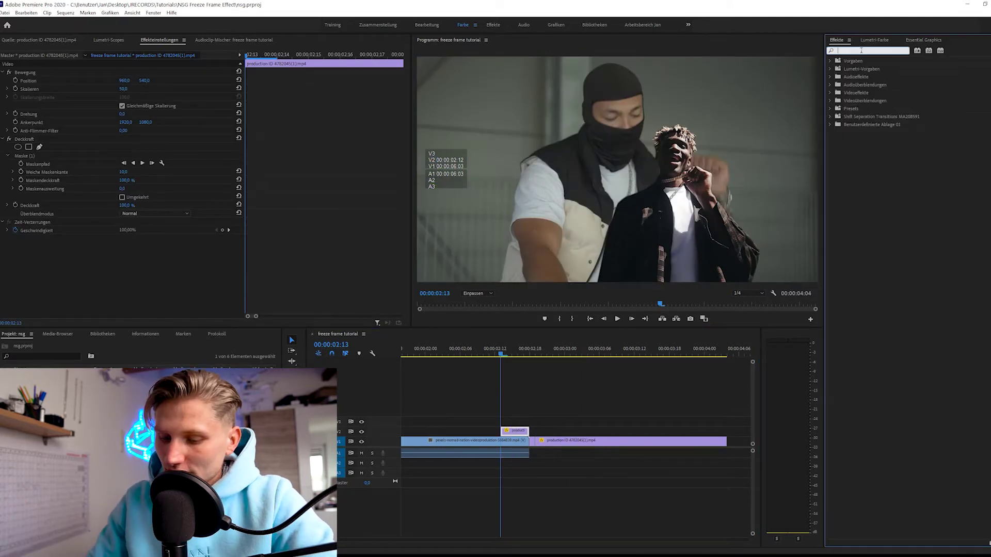
type("flick")
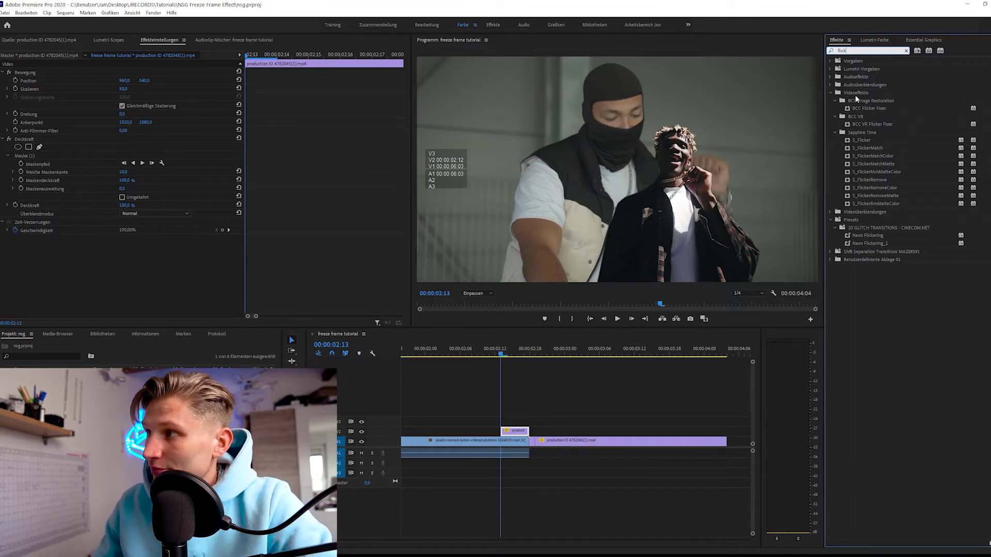
left_click_drag(859, 142, 509, 362)
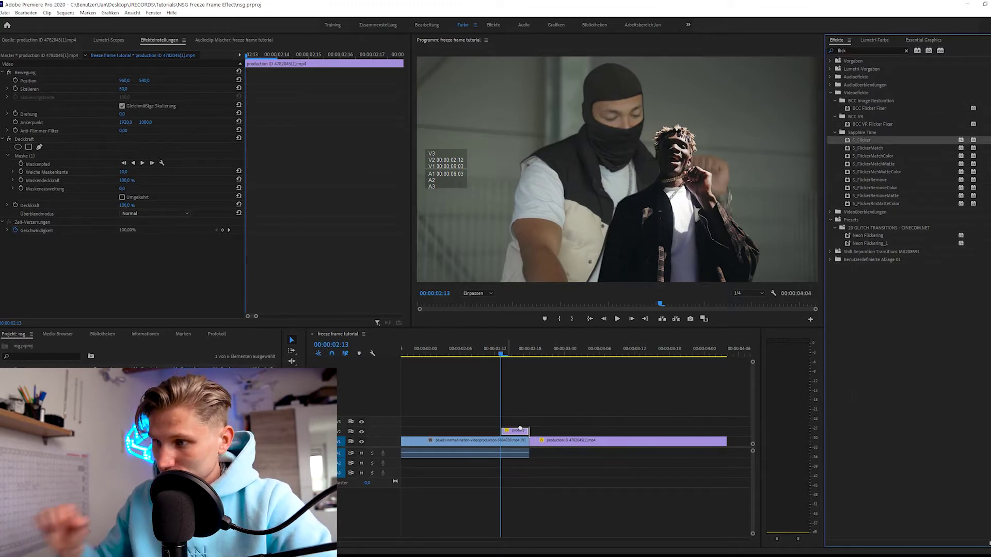
left_click_drag(508, 430, 511, 431)
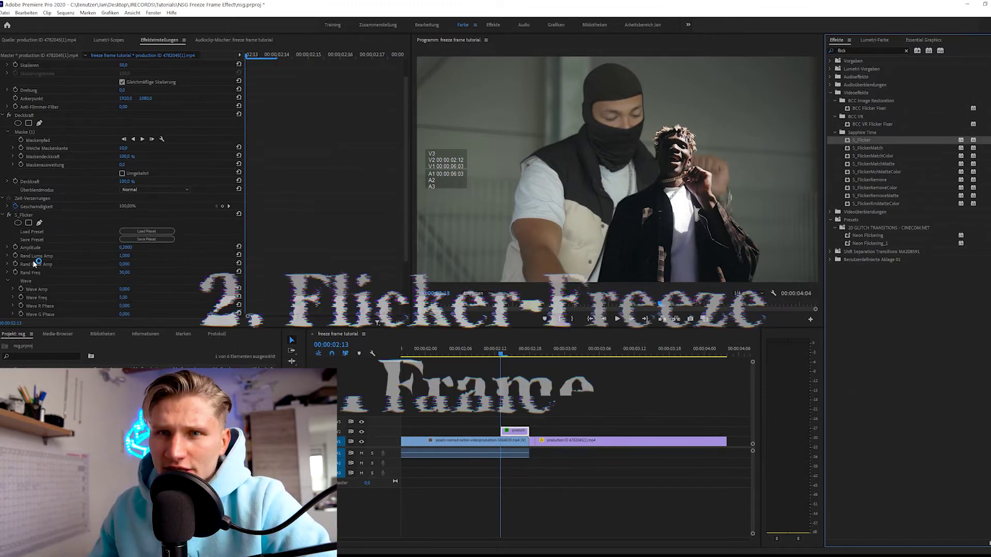
left_click(144, 231)
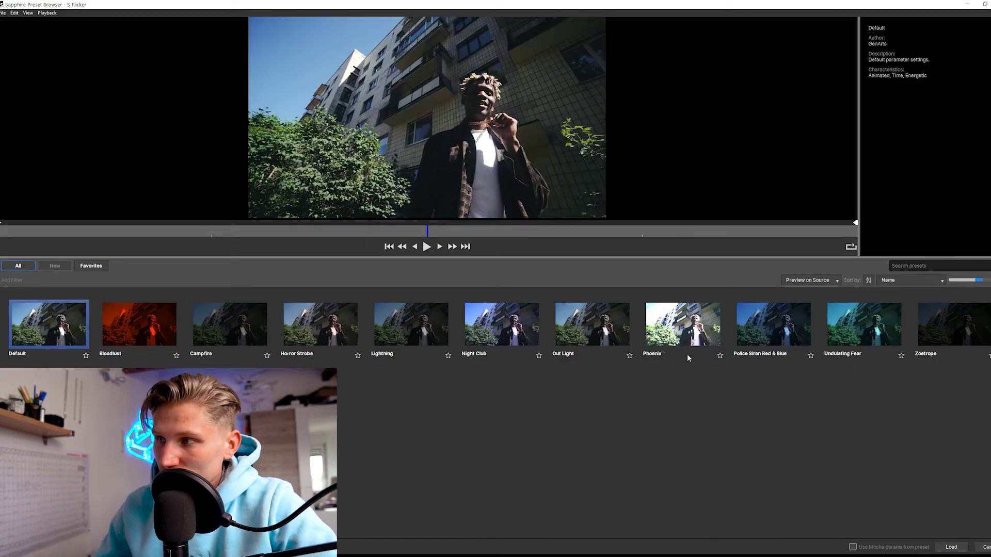
double_click(684, 336)
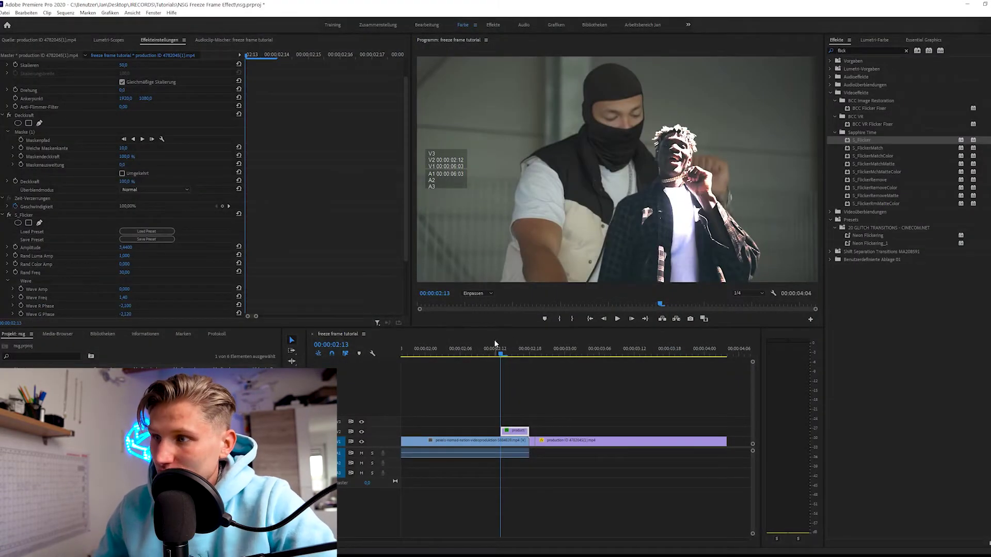
left_click(476, 349)
left_click(576, 392)
key("space")
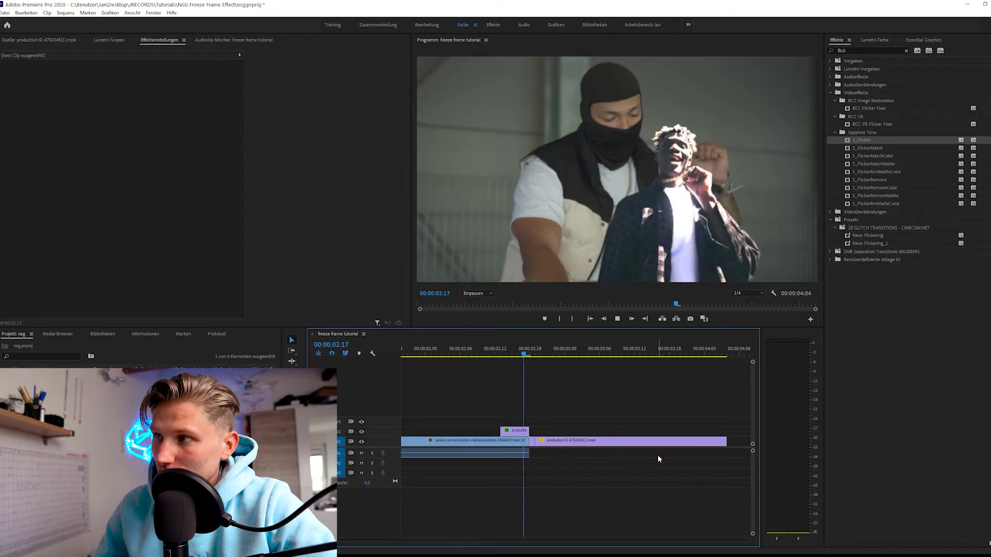
left_click(479, 356)
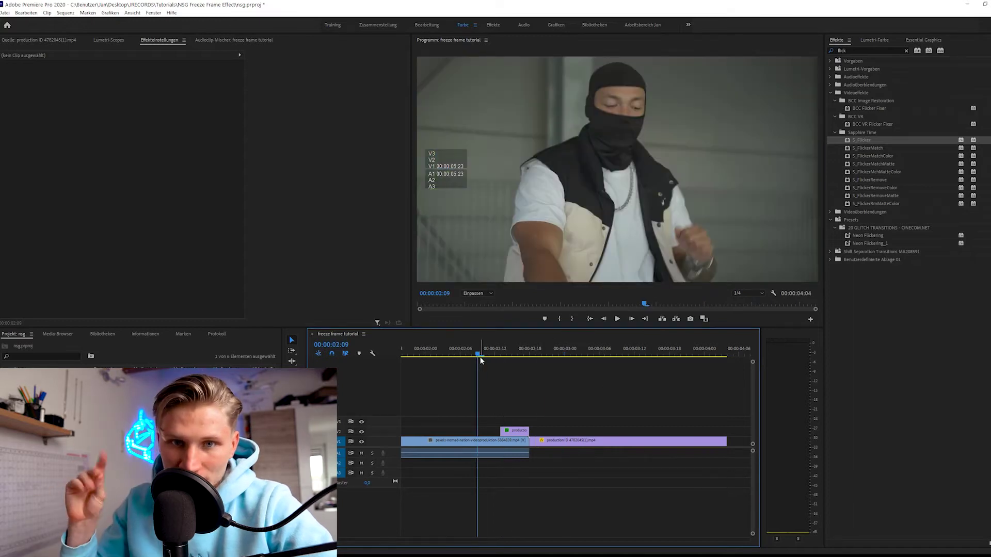
key("space")
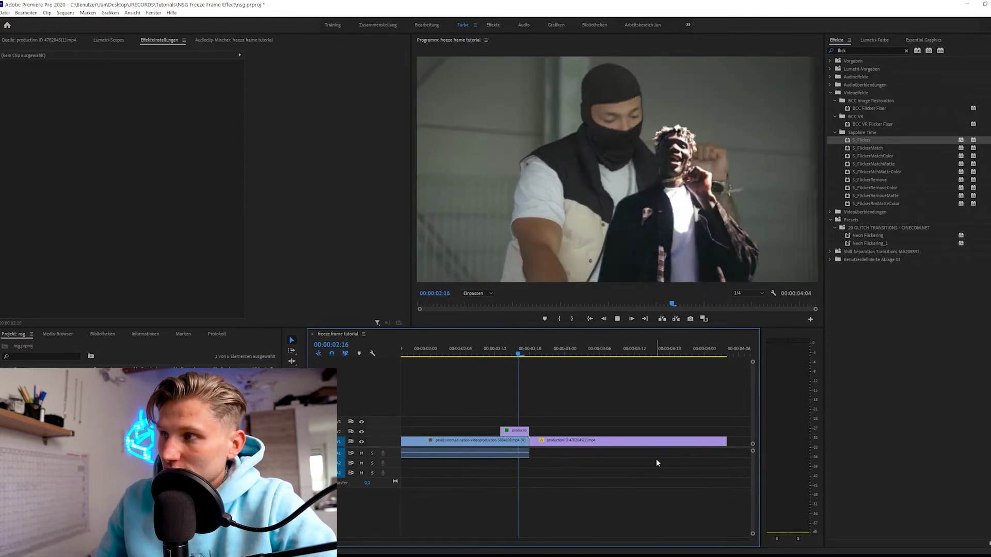
key("space")
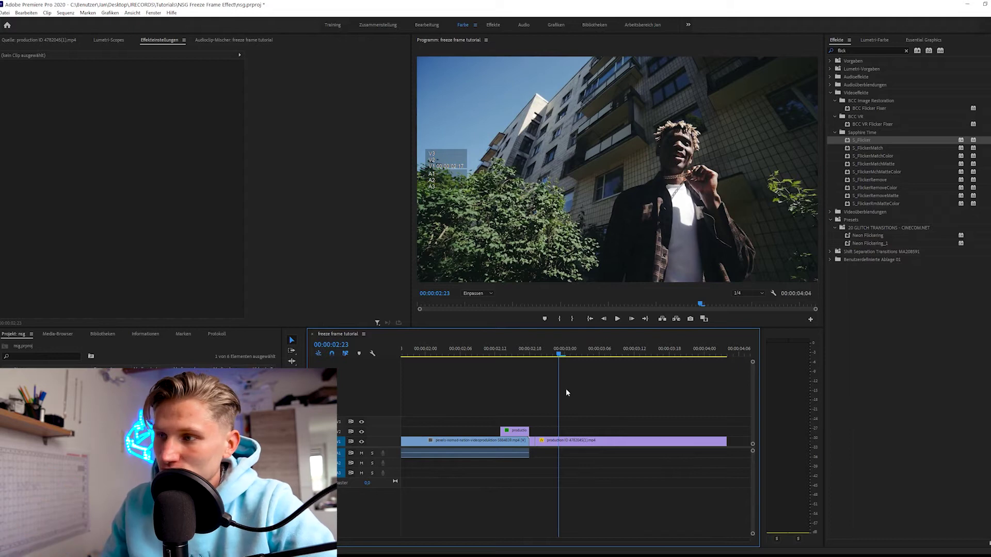
left_click_drag(517, 353, 425, 354)
key("space")
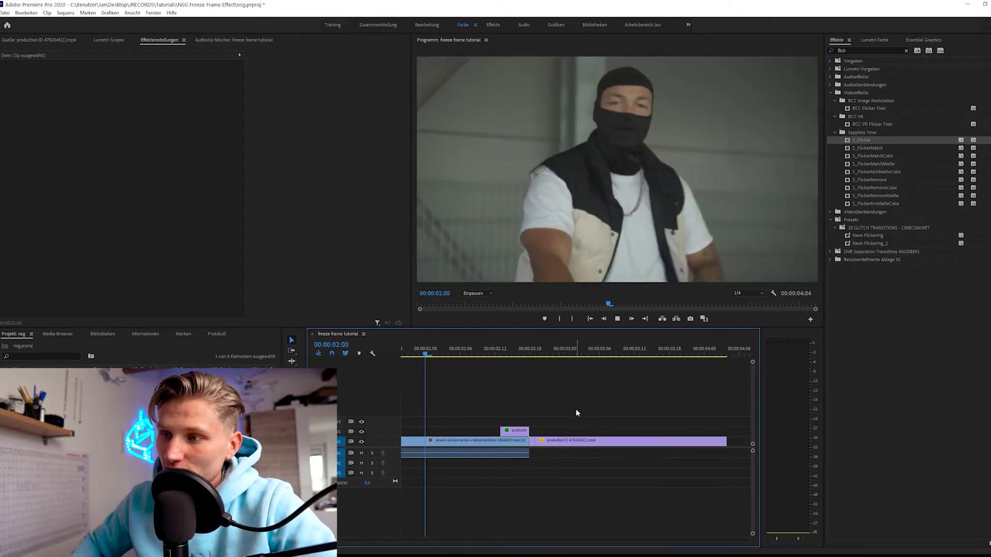
key("space")
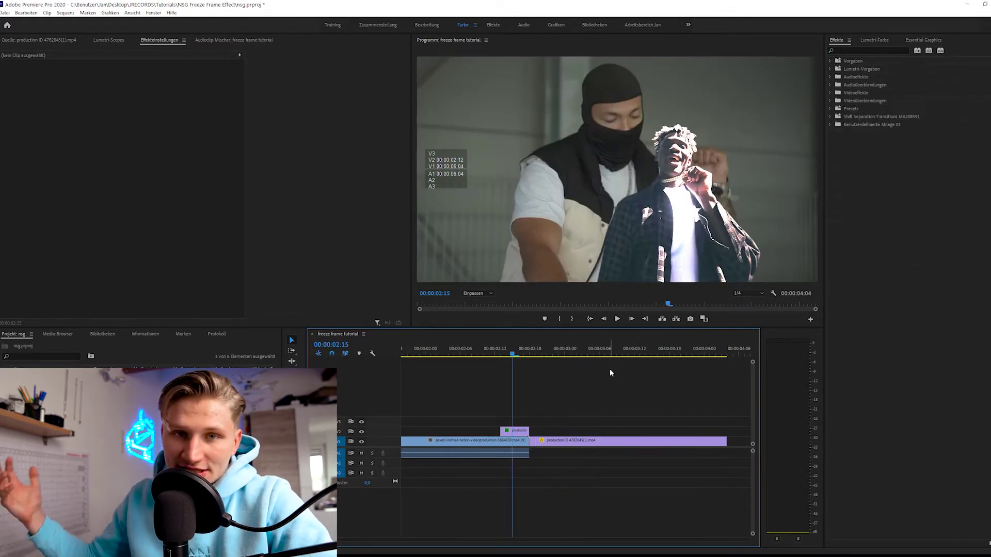
left_click(520, 434)
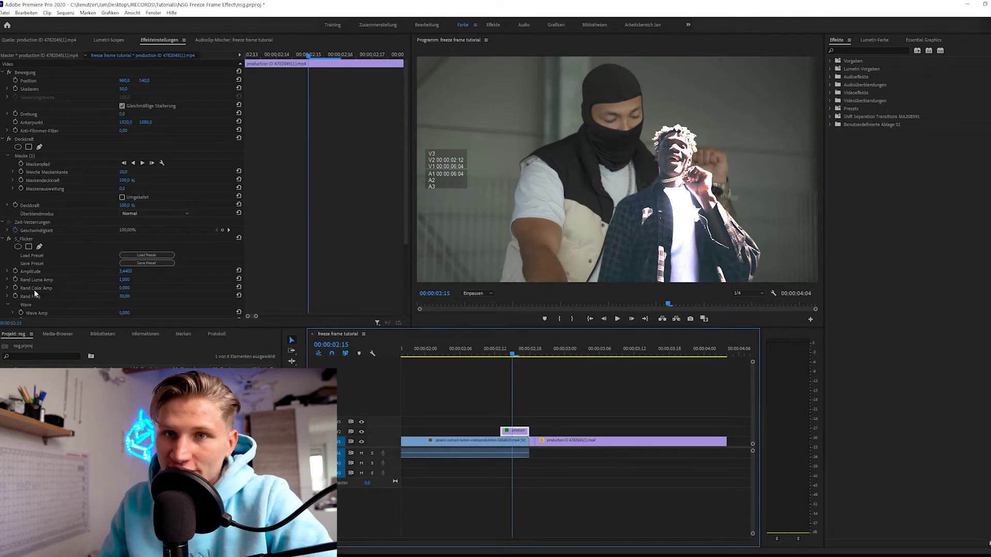
Disable S_Flicker for now and add Lumetri Color with Basic Correction expanded to the freeze frame
left_click(875, 40)
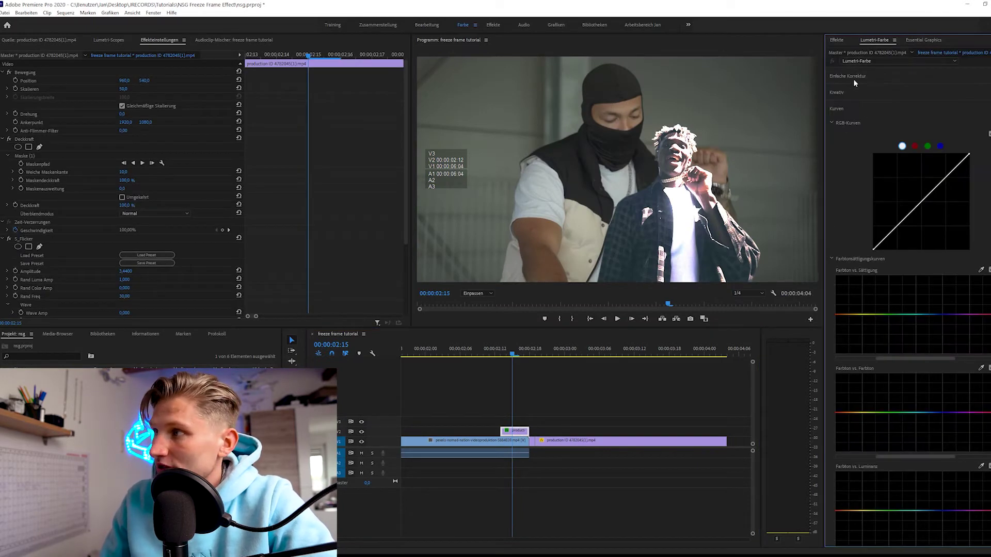
left_click(852, 76)
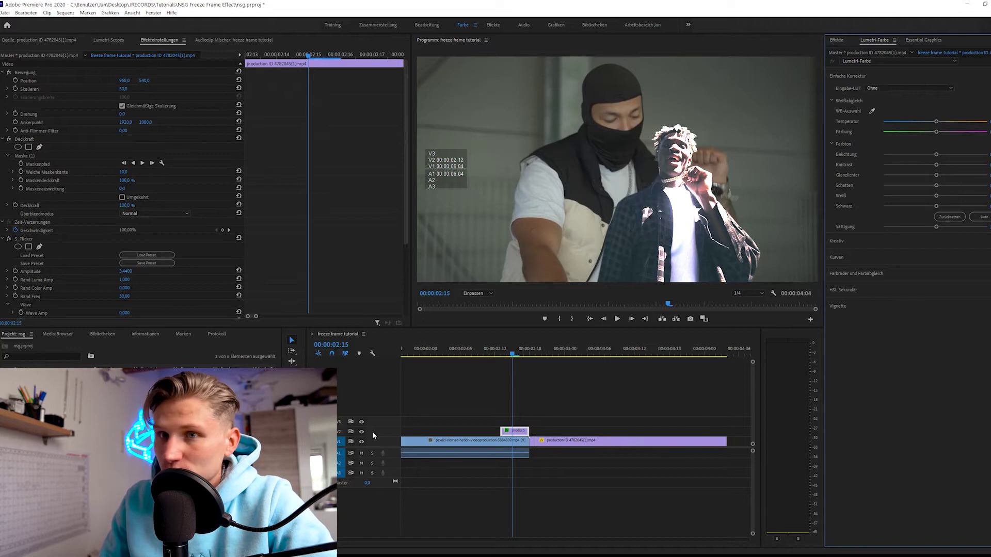
left_click(9, 239)
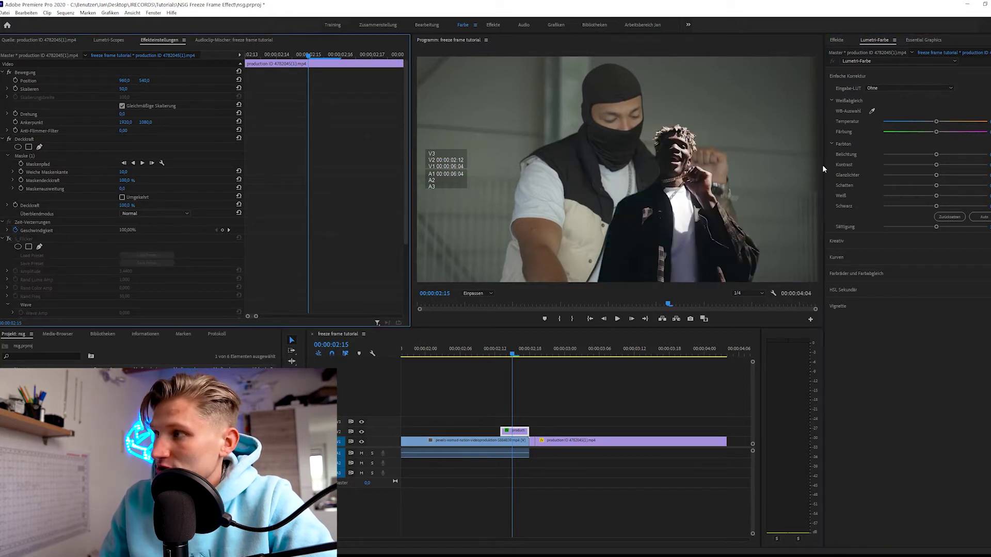
left_click(937, 158)
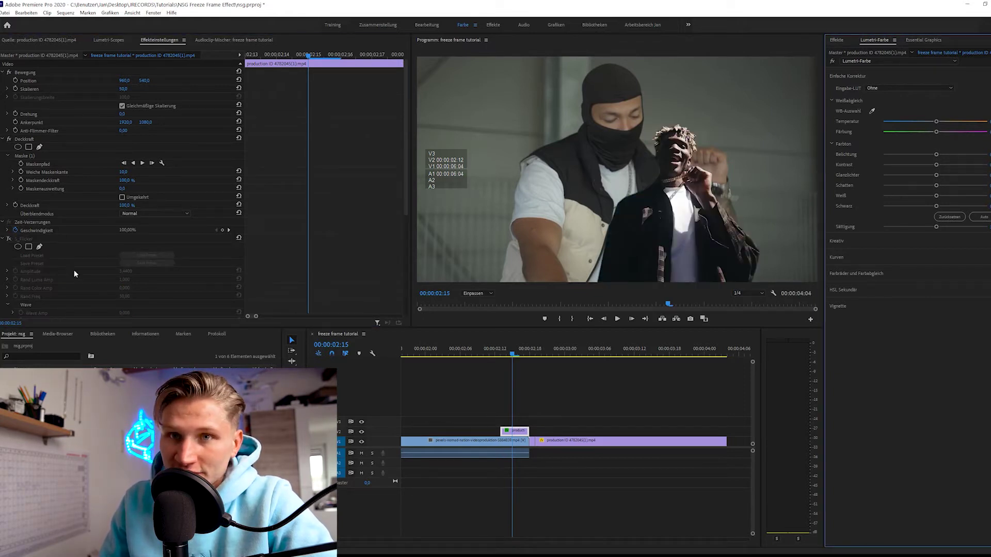
scroll(54, 264, "down", 2)
scroll(85, 263, "down", 2)
scroll(87, 250, "down", 1)
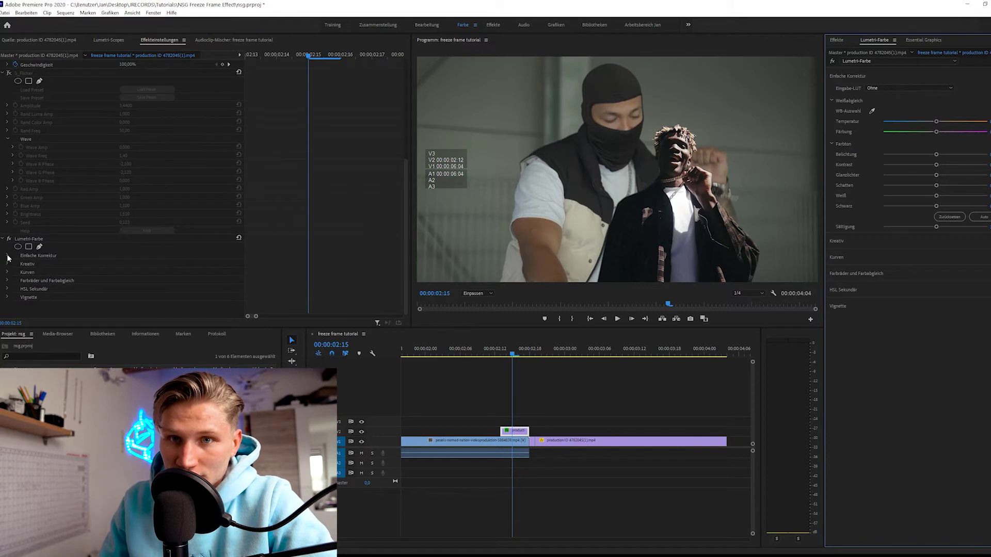
Keyframe Lumetri exposure at 5.1, 0 and 5.1 on frames 02:14, 02:15 and 02:16
left_click(8, 256)
scroll(201, 264, "down", 1)
scroll(40, 274, "down", 1)
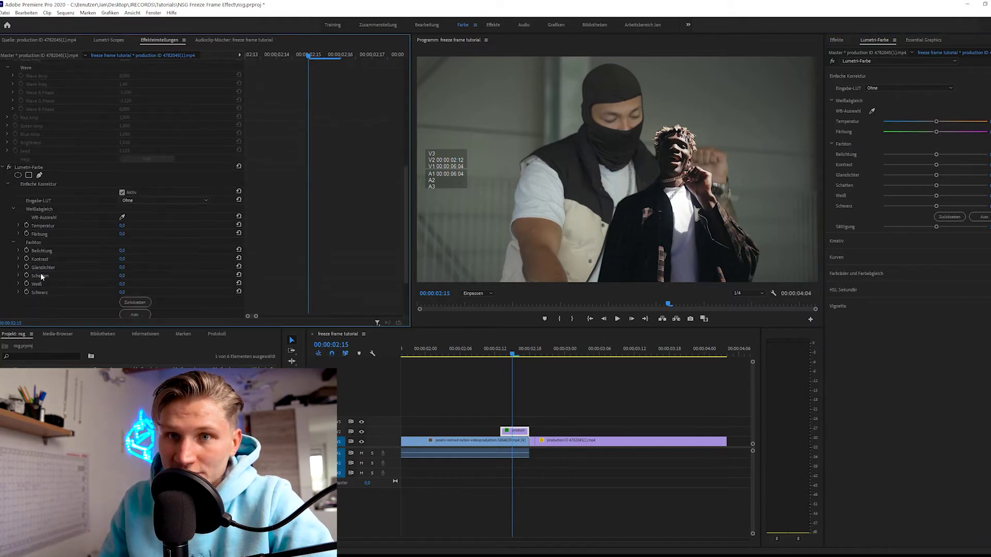
left_click(26, 250)
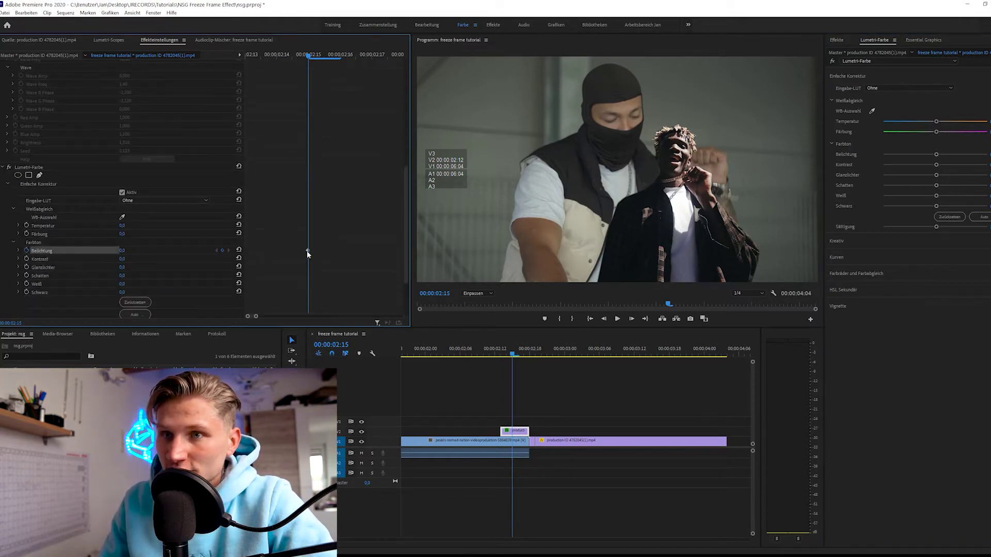
left_click(285, 59)
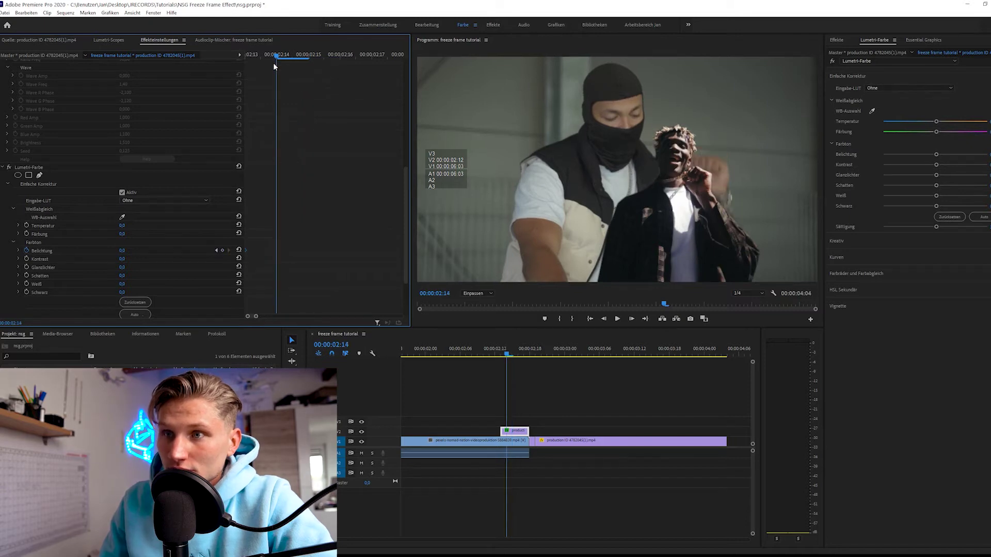
mouse_move(124, 253)
left_mouse_down()
mouse_move(159, 253)
mouse_move(150, 253)
left_mouse_up()
left_click_drag(277, 58, 316, 68)
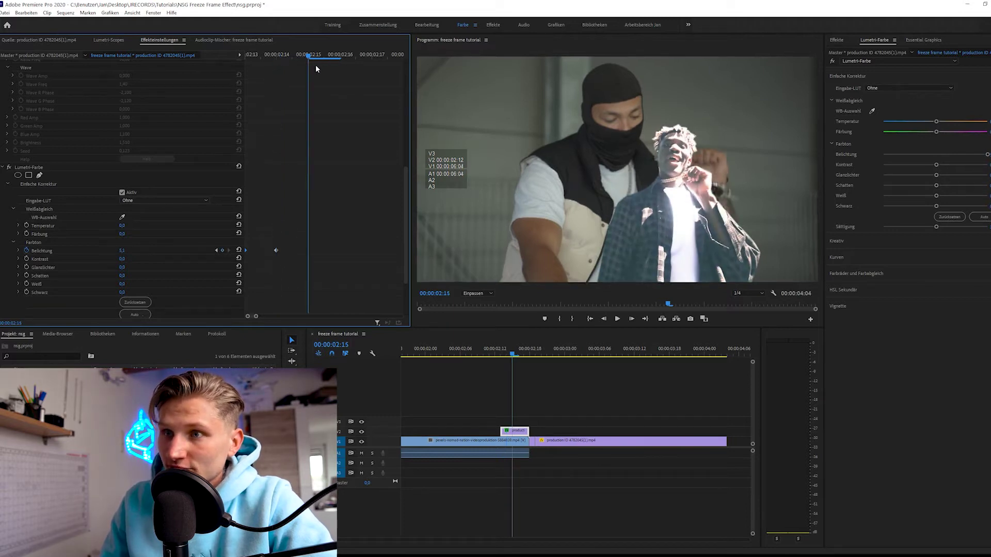
left_click(244, 251)
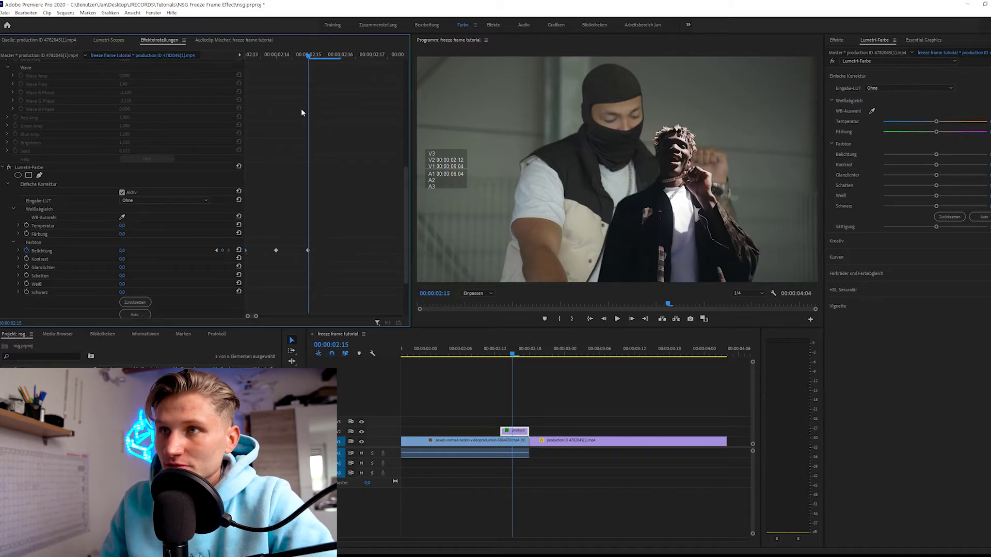
left_click_drag(306, 58, 327, 59)
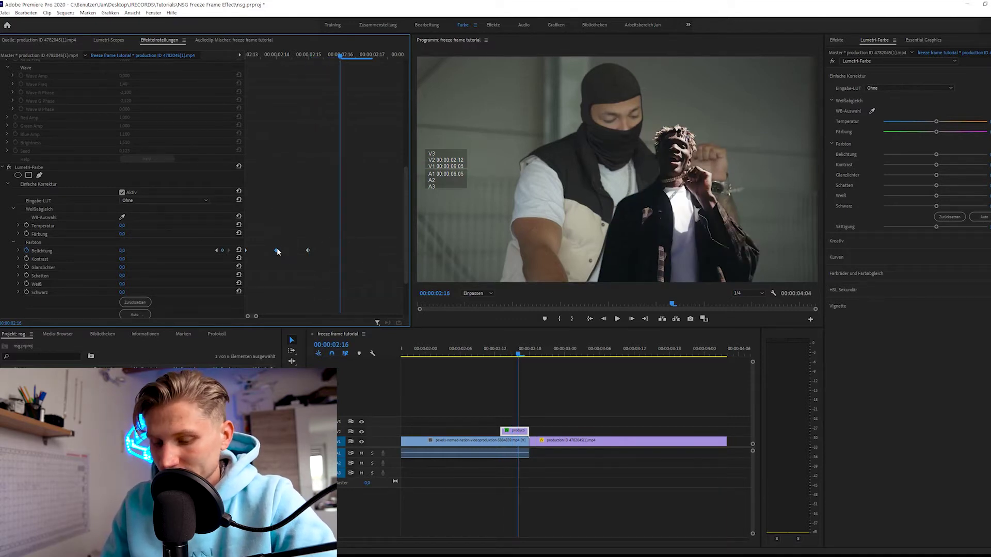
key("ctrl+v")
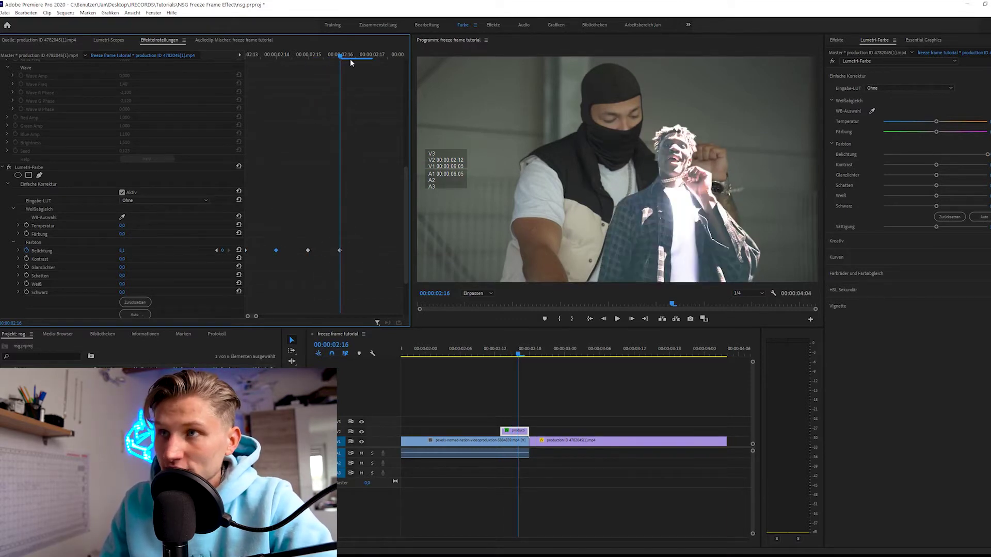
Play the exposure flash back from 02:13 and reselect the freeze frame
left_click_drag(323, 55, 252, 55)
key("space")
key("space")
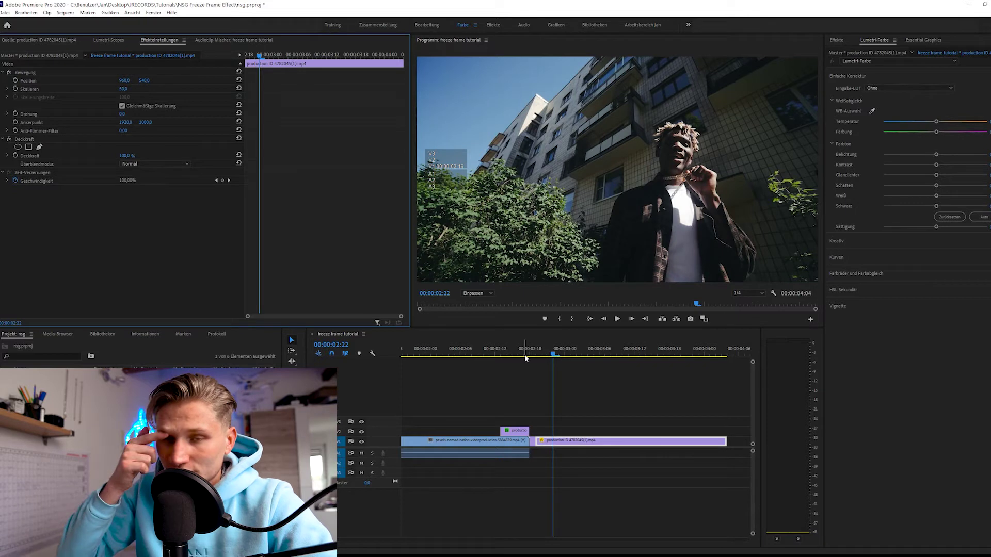
left_click_drag(525, 356, 513, 355)
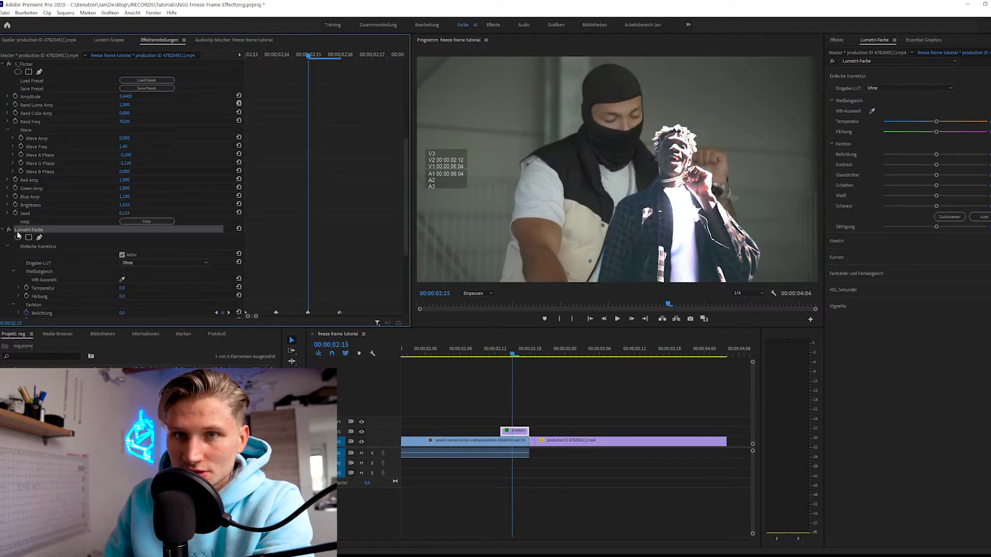
Search the Effects panel for 'glow'
left_click(847, 41)
left_click(859, 50)
type("glow")
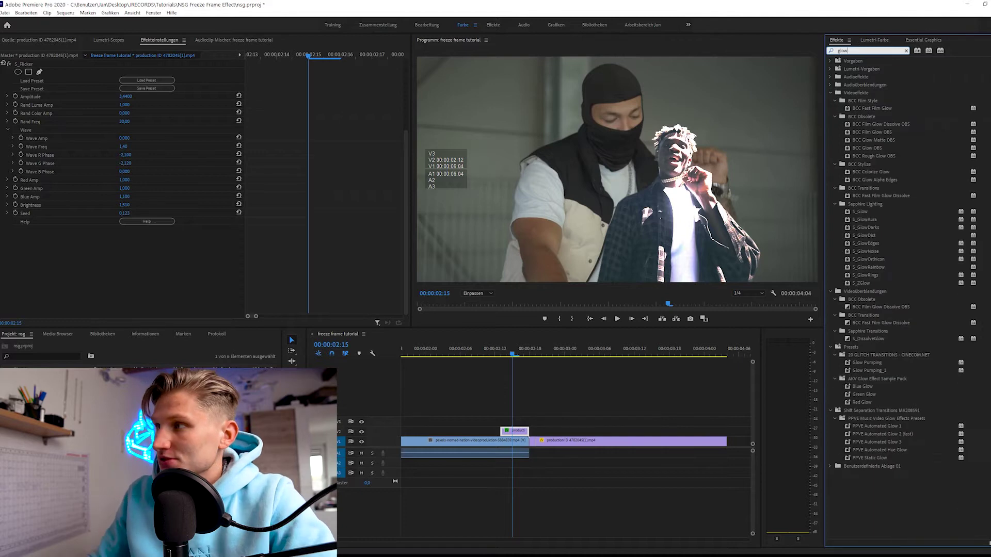
Apply Sapphire S_Glow to the freeze-frame clip and preview it from 02:13
left_click_drag(862, 211, 515, 431)
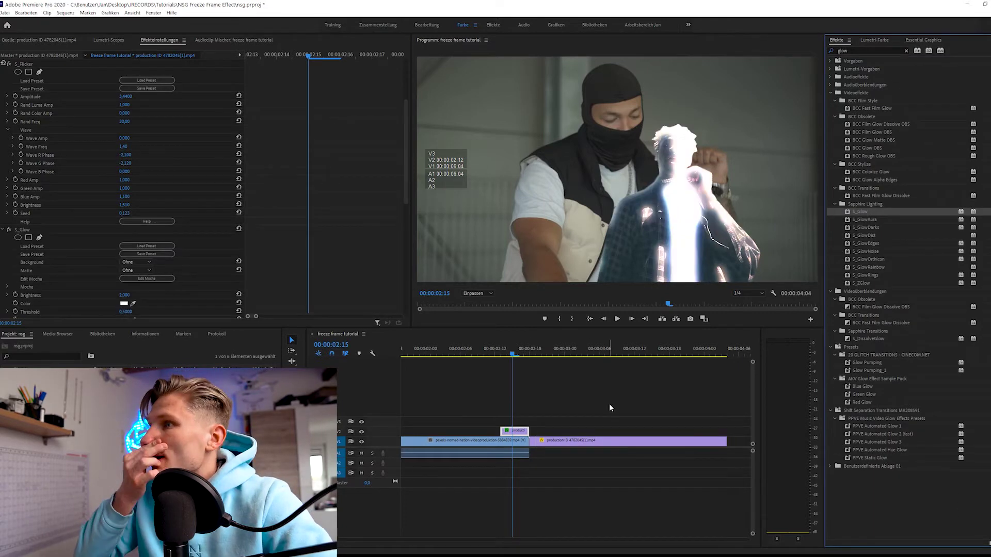
left_click(498, 353)
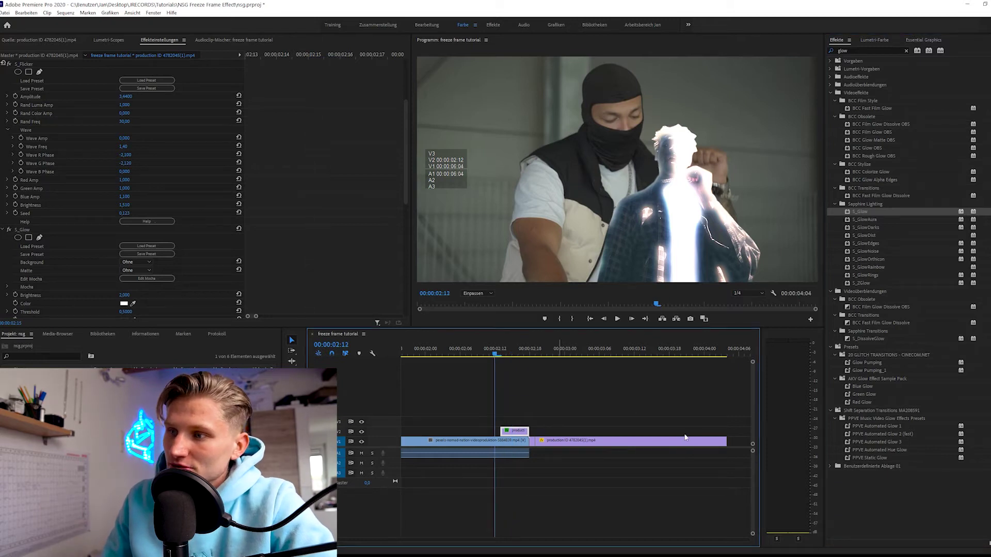
left_click(627, 395)
key("space")
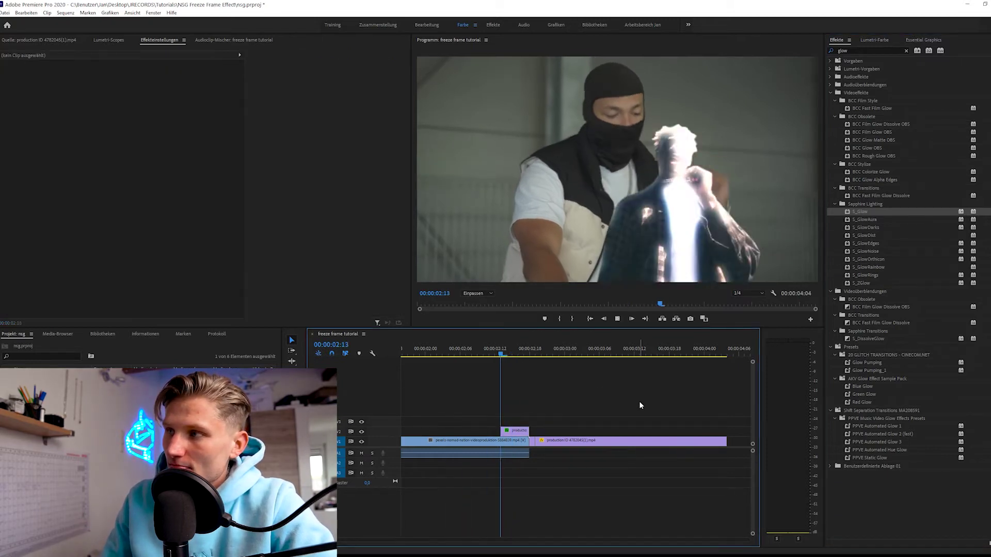
key("space")
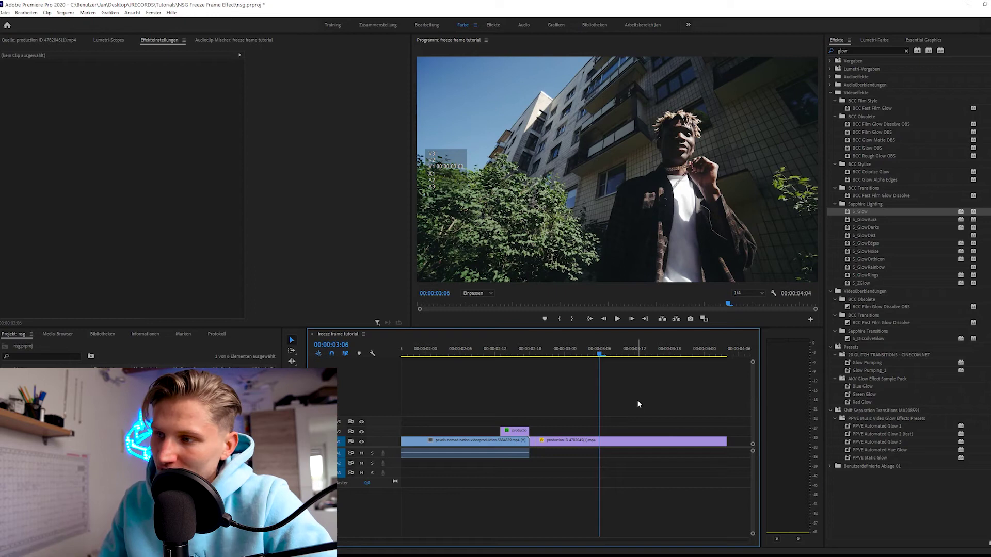
left_click(496, 350)
key("space")
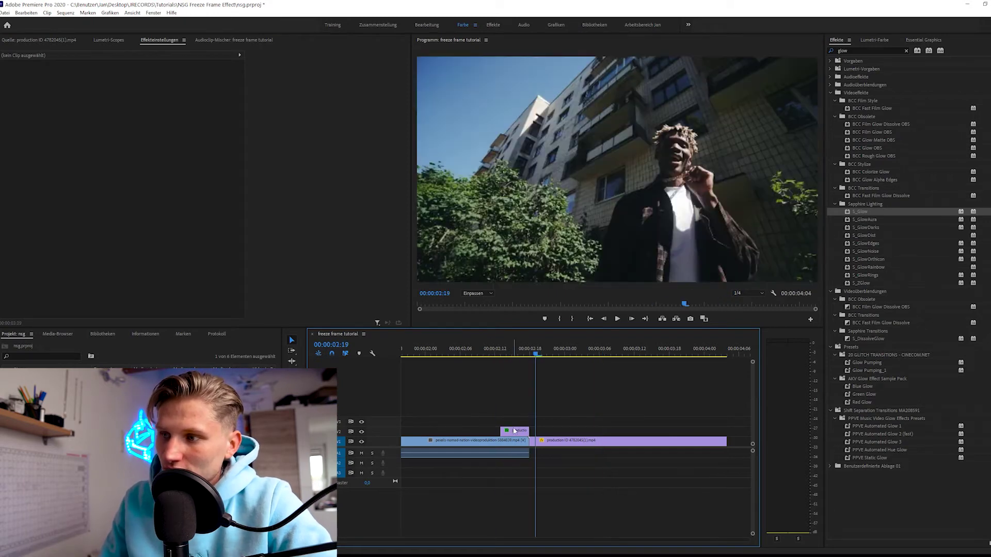
Replay the glowing freeze-frame clip, return to 02:13 and deselect it
left_click(513, 430)
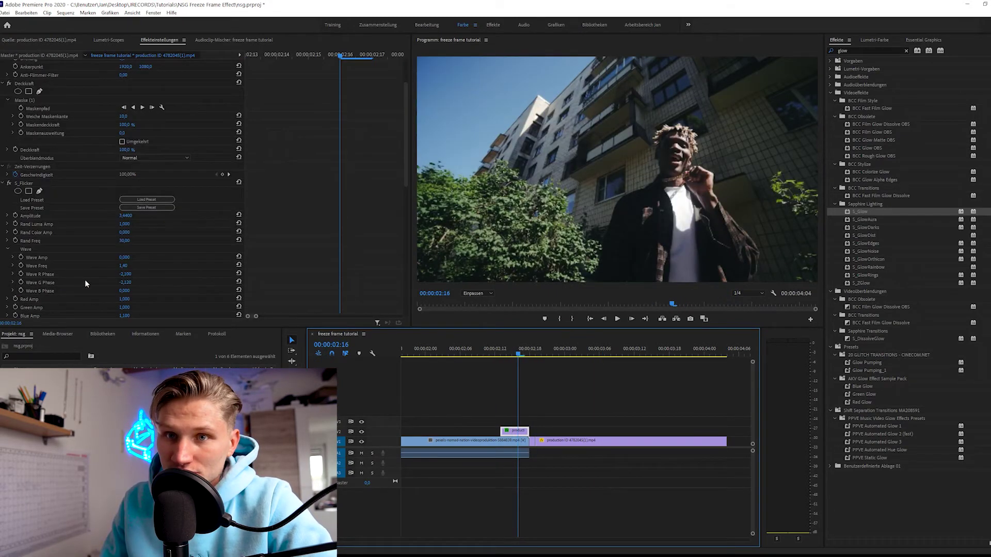
key("space")
key("space")
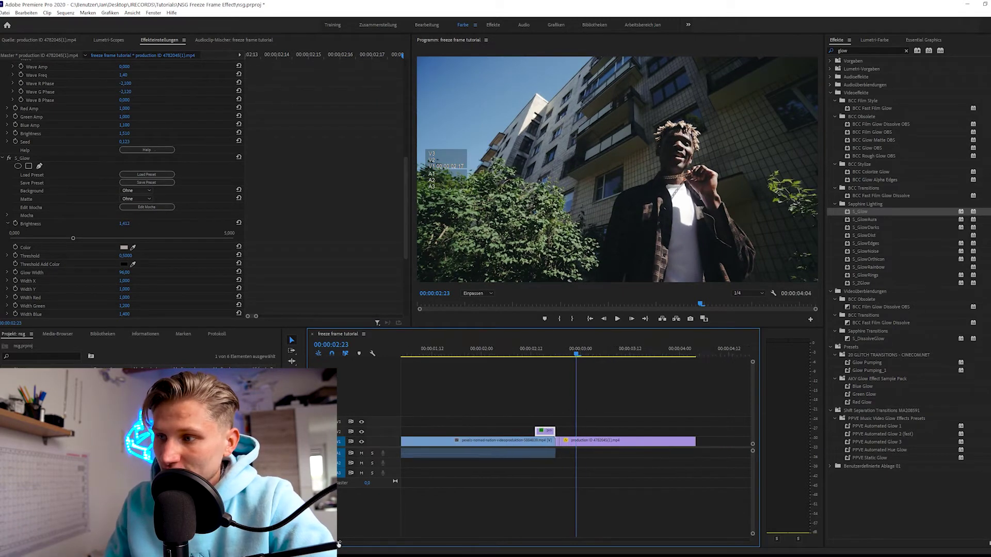
left_click(518, 349)
mouse_move(375, 555)
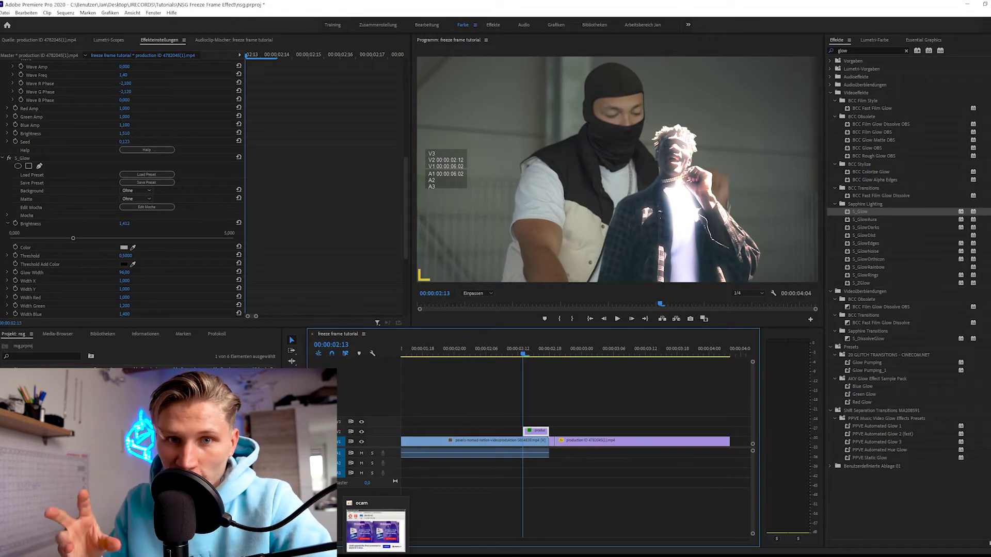
left_click(491, 506)
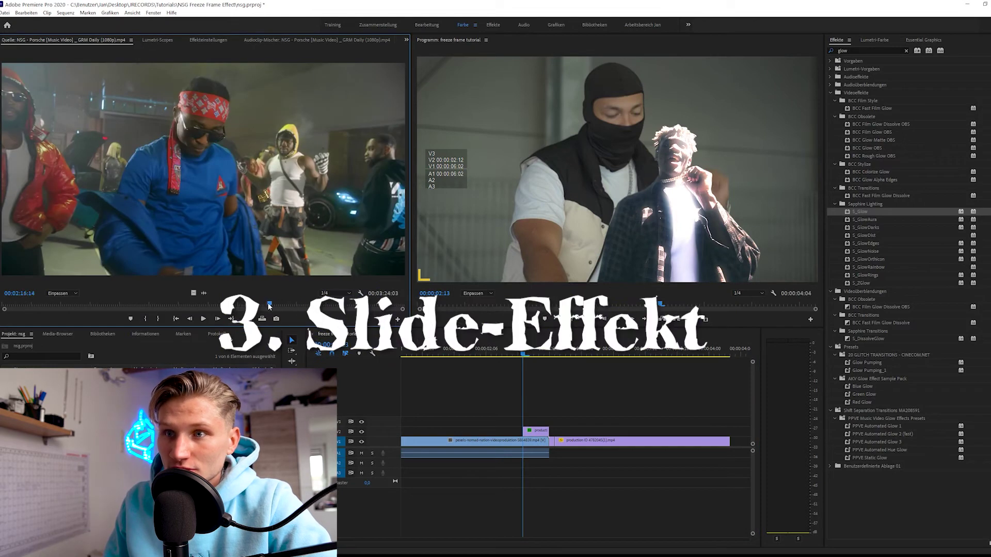
Scrub the Porsche reference video back to the slide moment and play it once
left_click_drag(270, 306, 264, 304)
key("space")
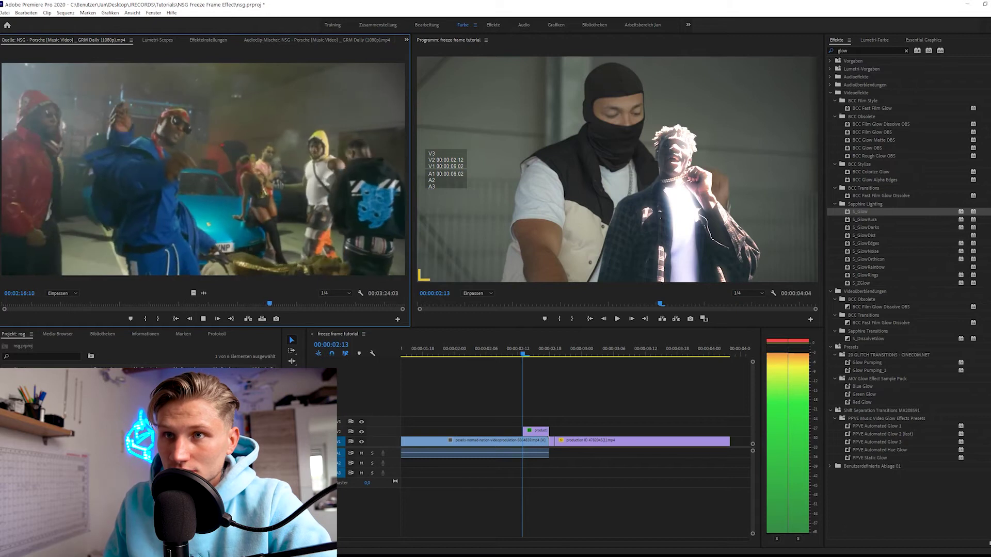
key("space")
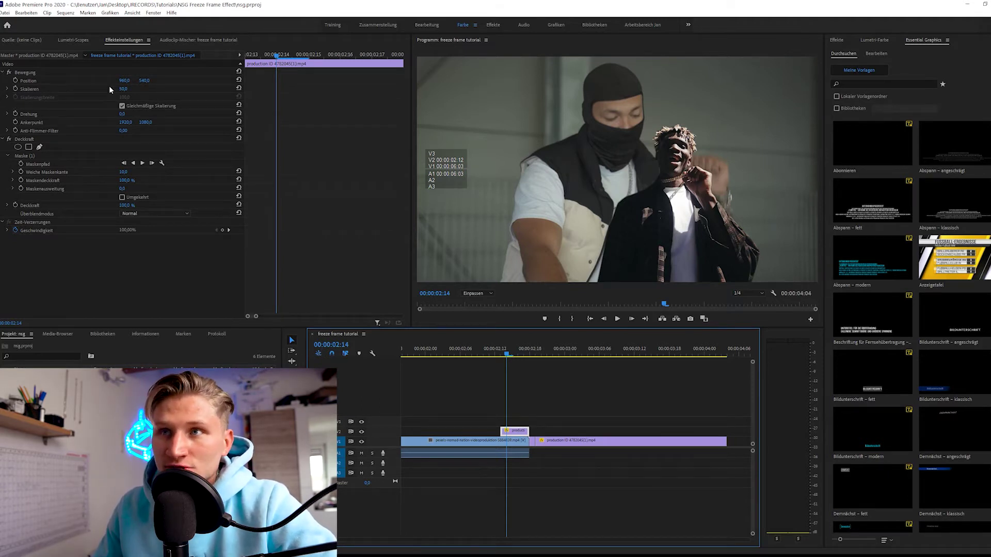
Nest the V2 rapper freeze-frame clip into a new sequence named 'standbild rapper'
left_click(549, 408)
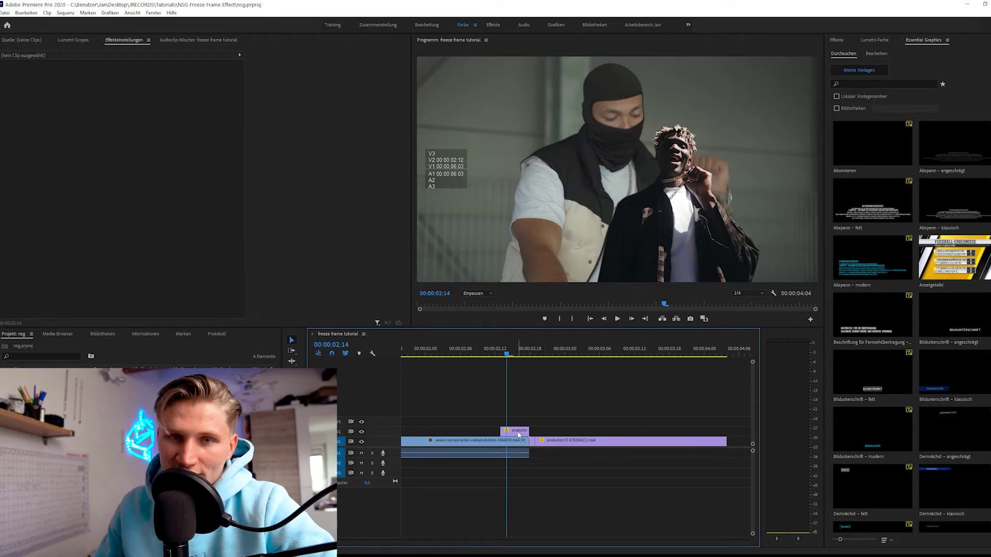
left_click(523, 433)
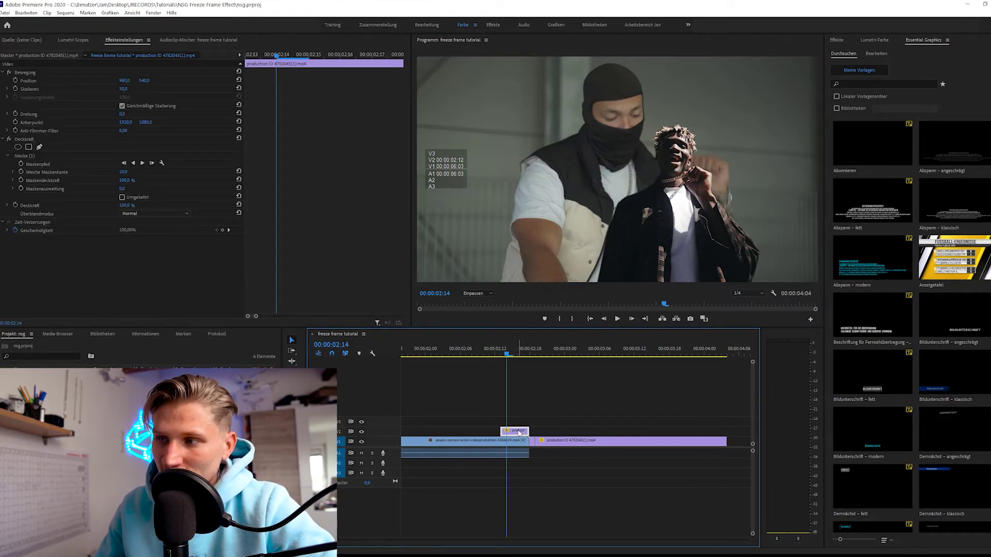
right_click(519, 433)
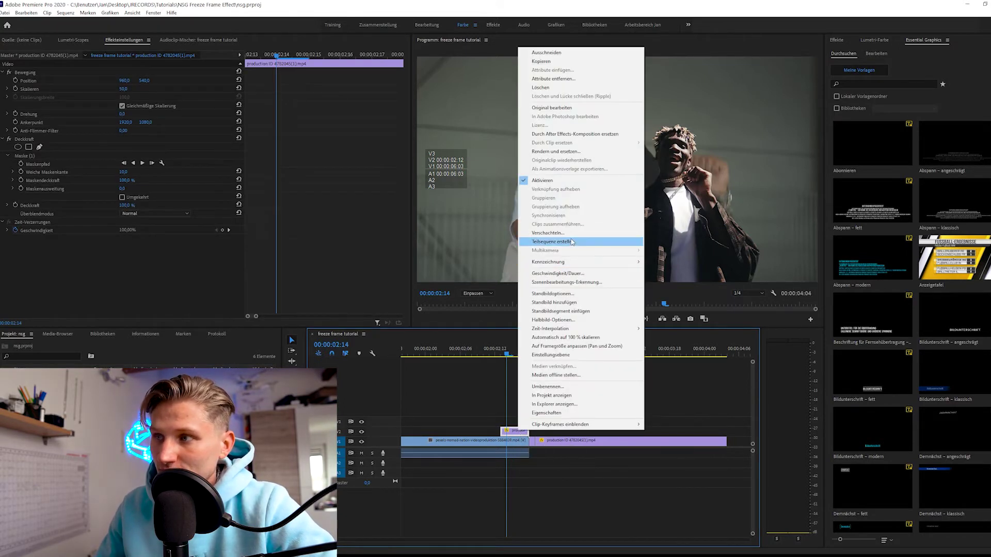
left_click(532, 233)
type("dbild rapper")
left_click(494, 292)
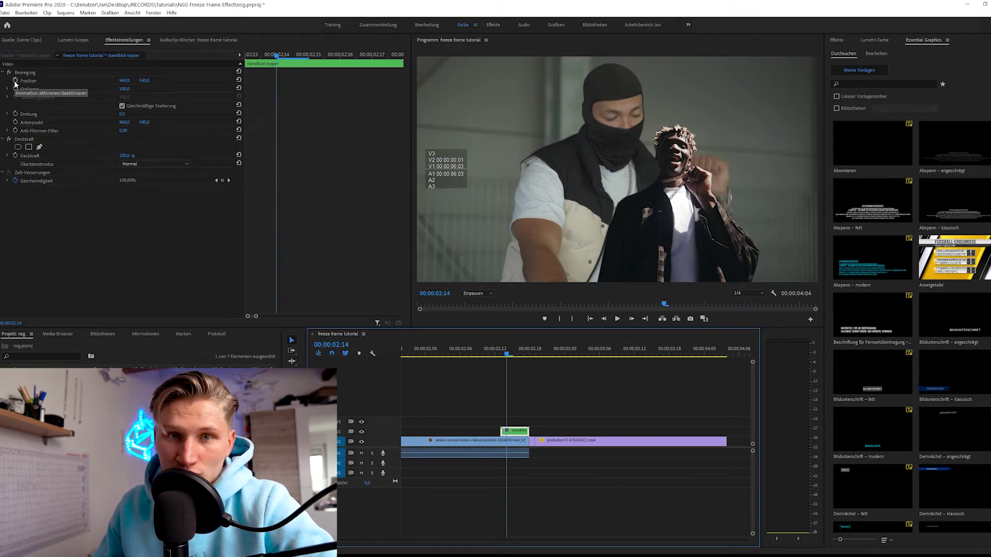
Enable Position, Scale and Rotation keyframes and move them to the clip's end
left_click(16, 81)
left_click(15, 89)
left_click(16, 113)
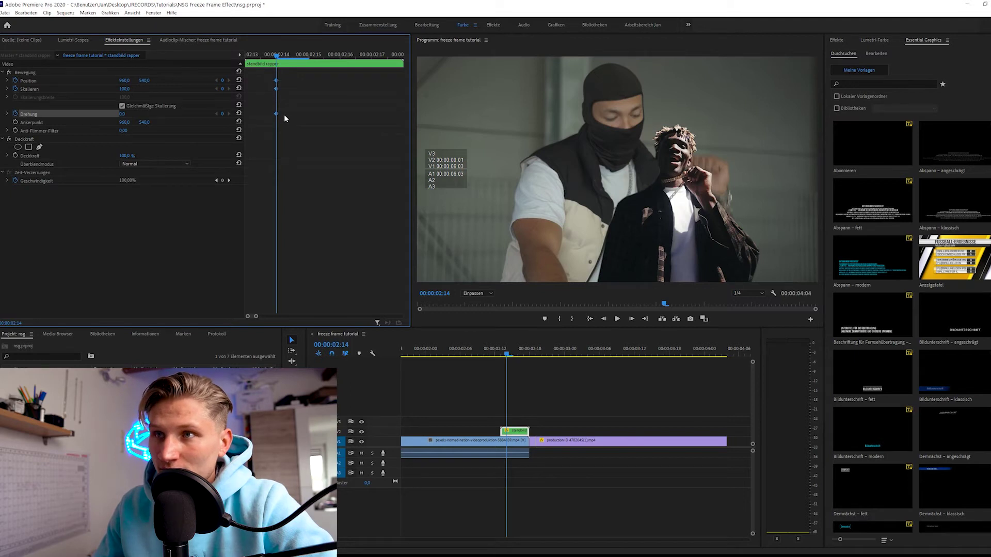
left_click_drag(280, 113, 418, 120)
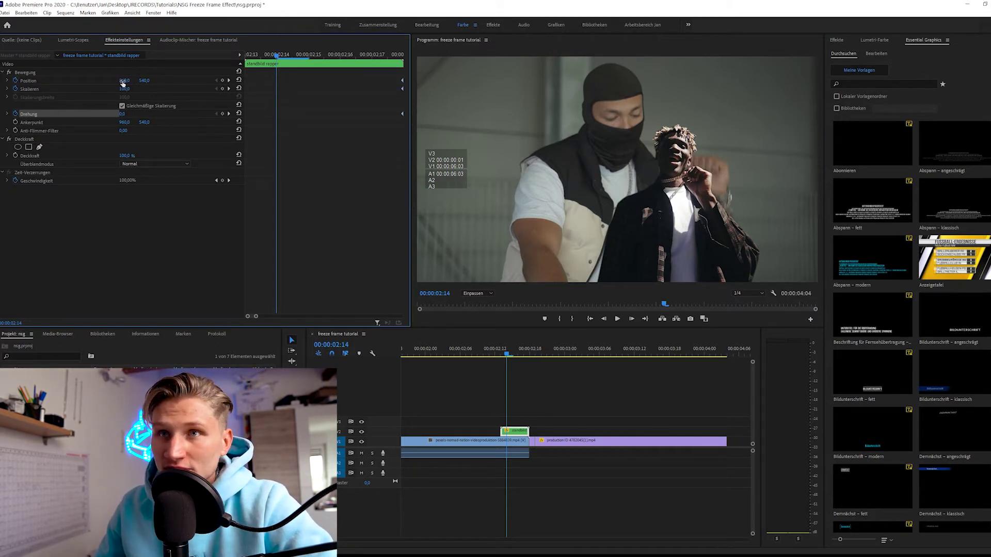
Set Position X to -767 at the clip start and play back the slide
left_click_drag(128, 83, 10, 84)
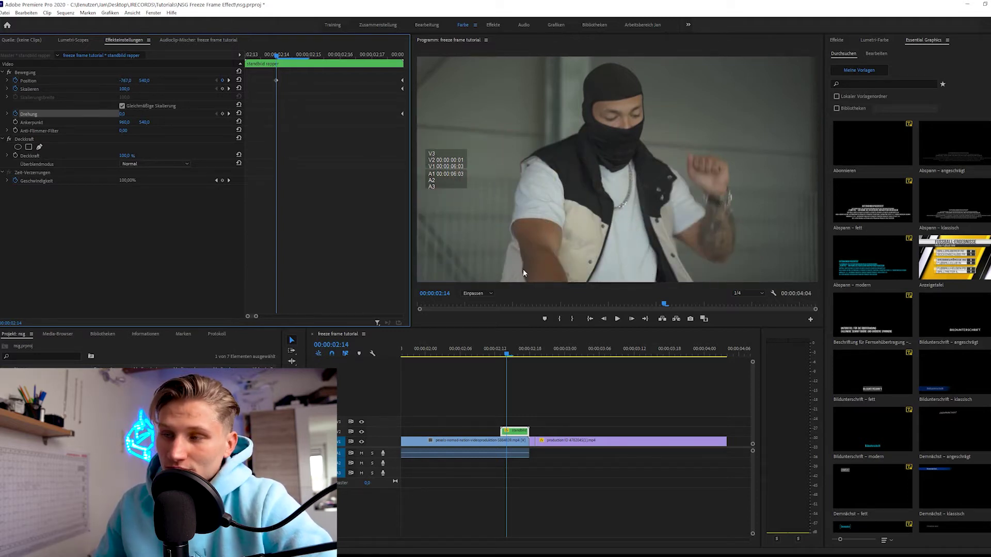
left_click(476, 333)
key("space")
left_click(624, 398)
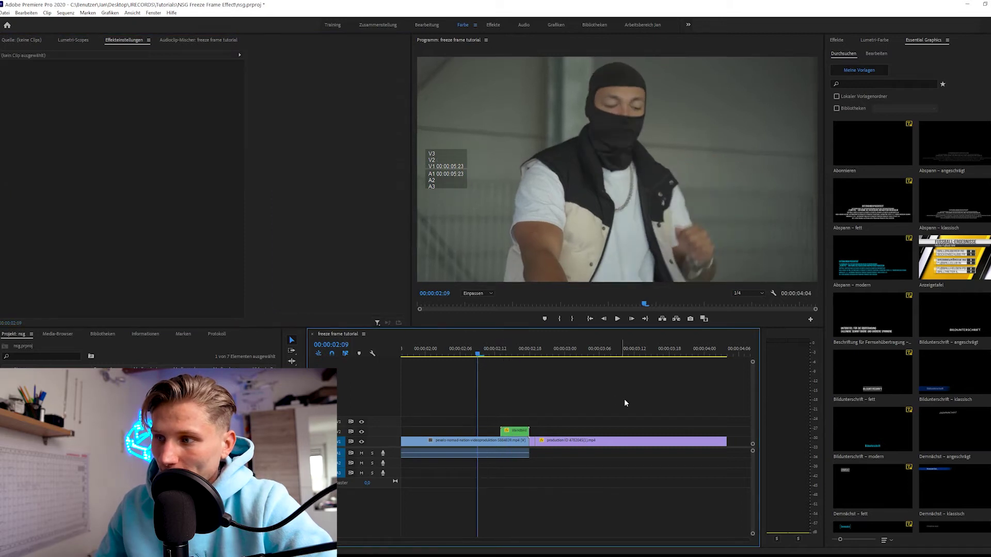
Lengthen the freeze-frame clip inside the standbild rapper nest
left_click(473, 356)
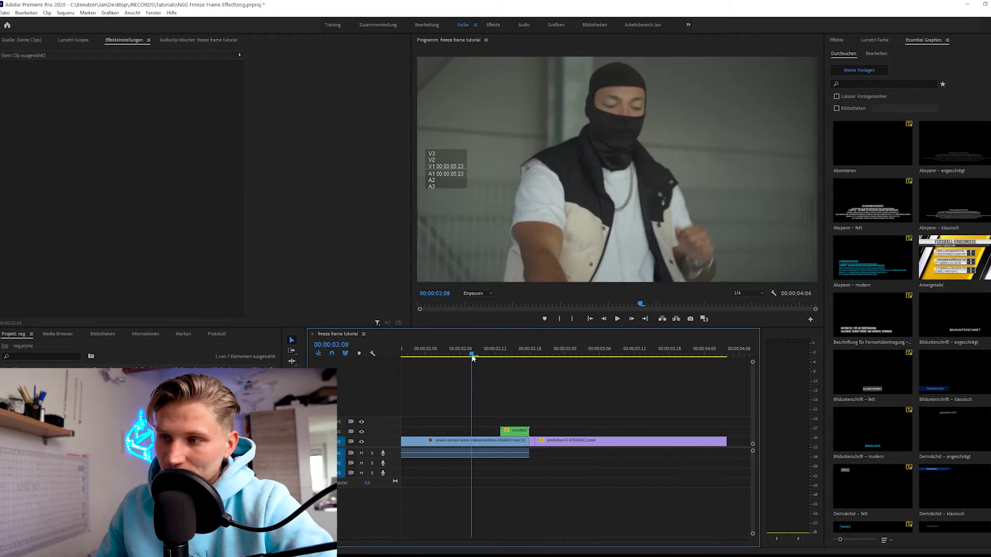
double_click(505, 435)
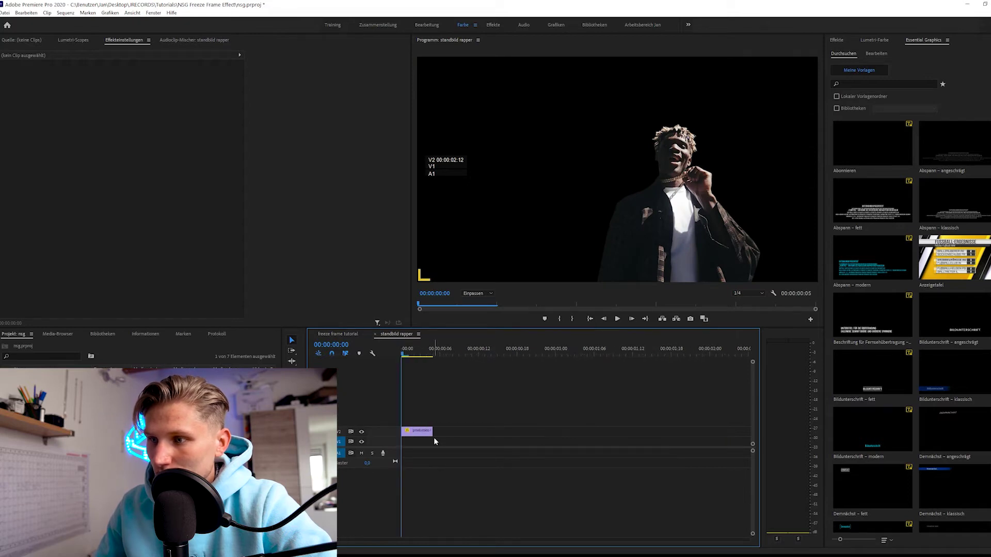
left_click_drag(436, 435, 561, 435)
left_click(452, 433)
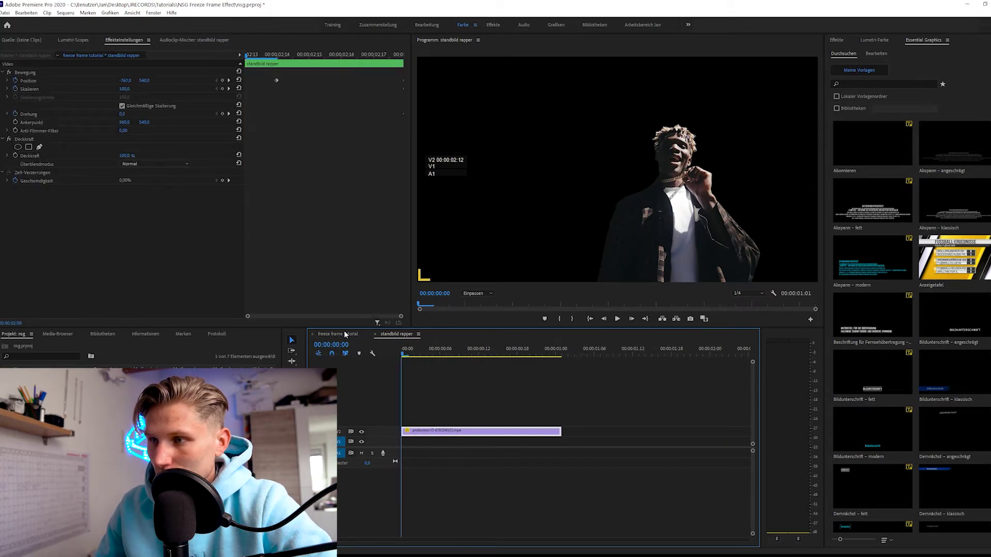
left_click(345, 334)
Extend the nested clip to start earlier, trim its end, and realign the keyframes
mouse_move(558, 430)
left_mouse_down()
mouse_move(507, 435)
mouse_move(534, 441)
mouse_move(528, 430)
left_mouse_up()
left_click(503, 354)
left_click_drag(503, 355, 508, 360)
mouse_move(315, 80)
left_mouse_down()
mouse_move(344, 116)
mouse_move(387, 119)
left_mouse_up()
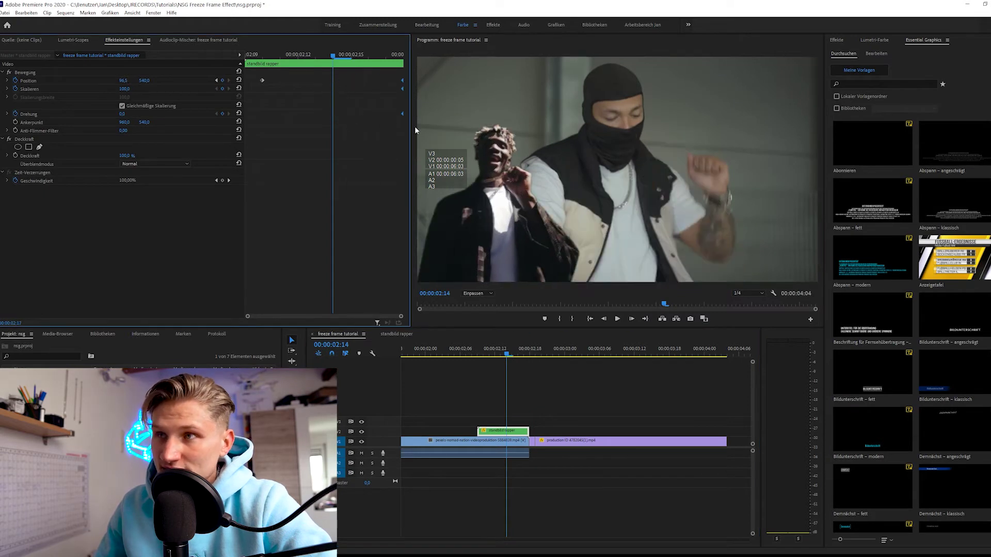
mouse_move(262, 80)
left_mouse_down()
mouse_move(274, 81)
mouse_move(253, 80)
left_mouse_up()
left_click_drag(490, 356, 460, 355)
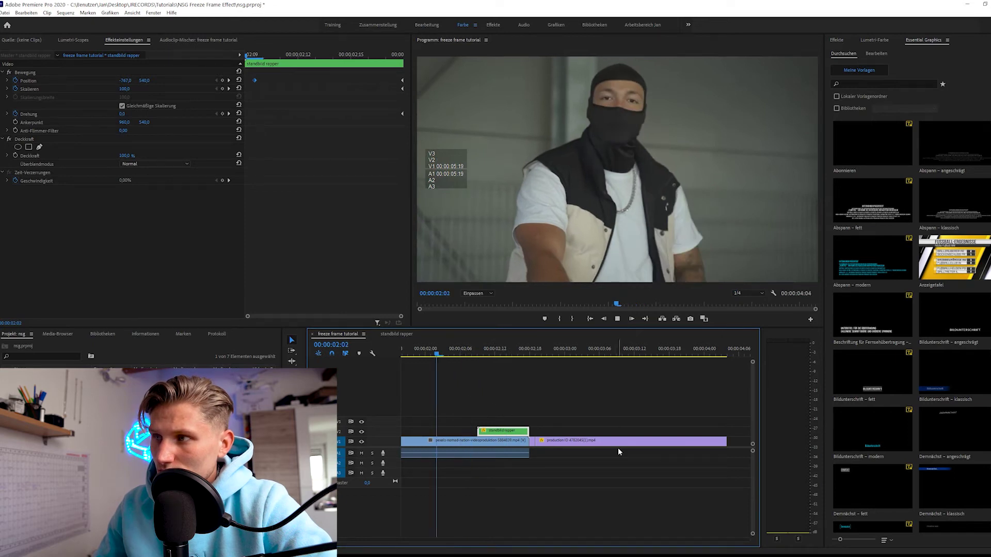
Keyframe the rapper's scale up to 284 around 02:10–02:11
key("space")
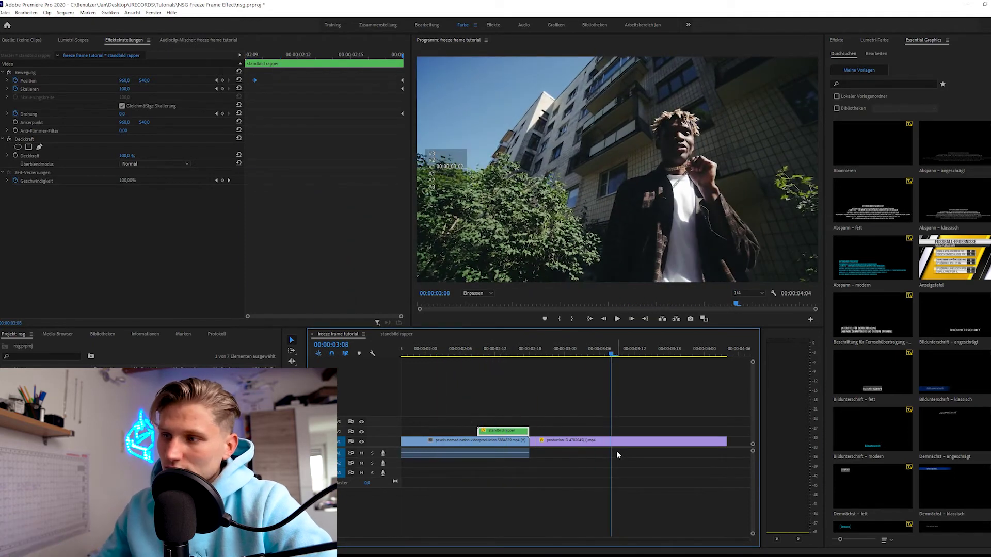
left_click(481, 355)
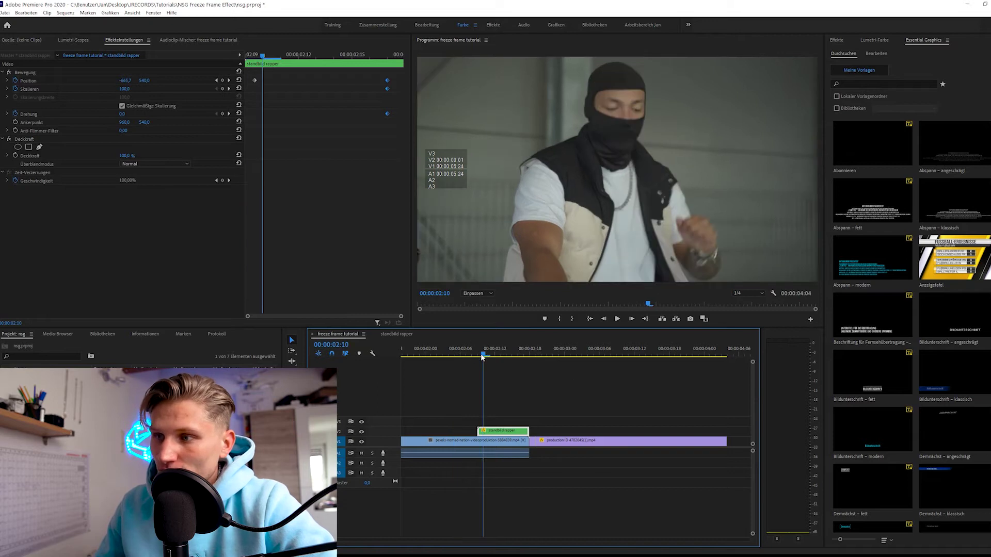
left_click(258, 55)
key("Left")
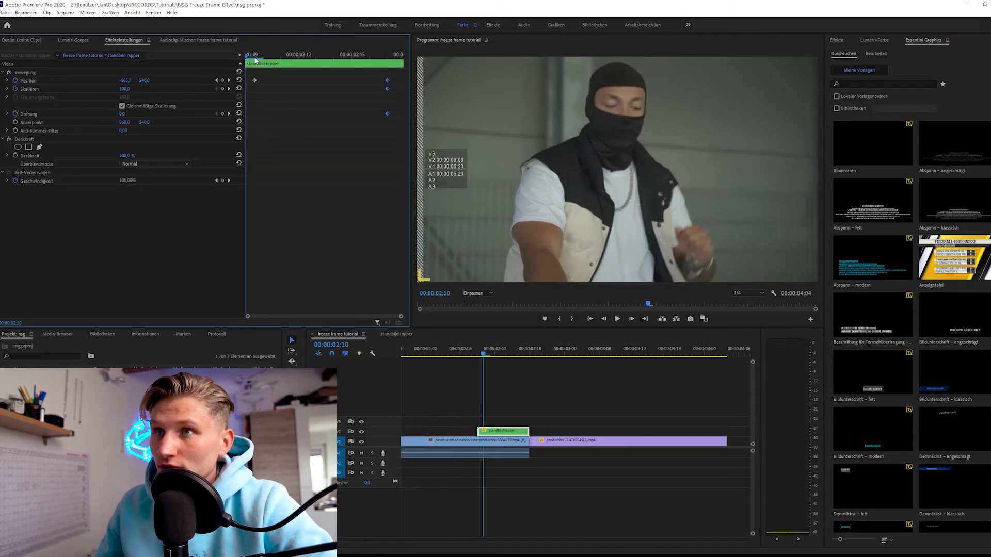
key("Right")
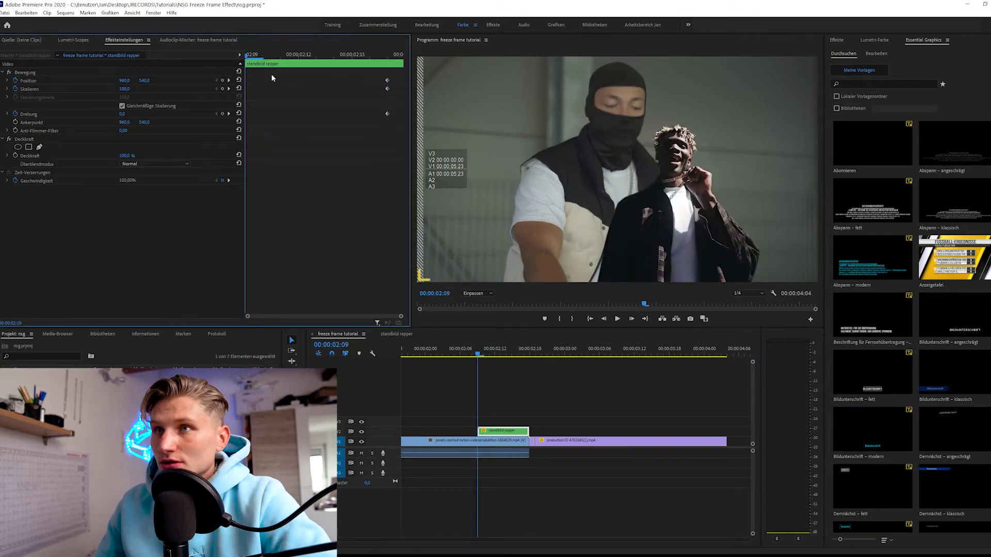
left_click(282, 56)
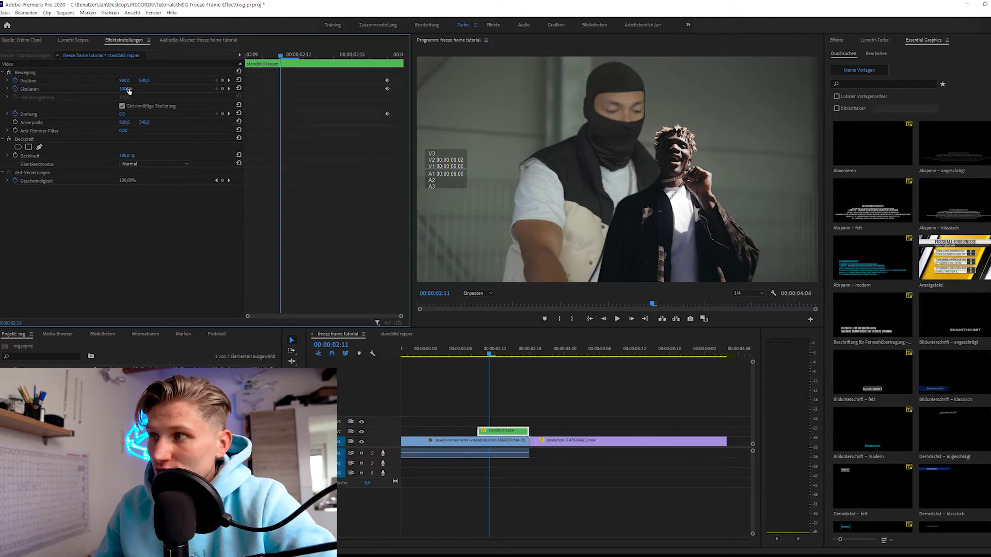
left_click_drag(125, 90, 269, 114)
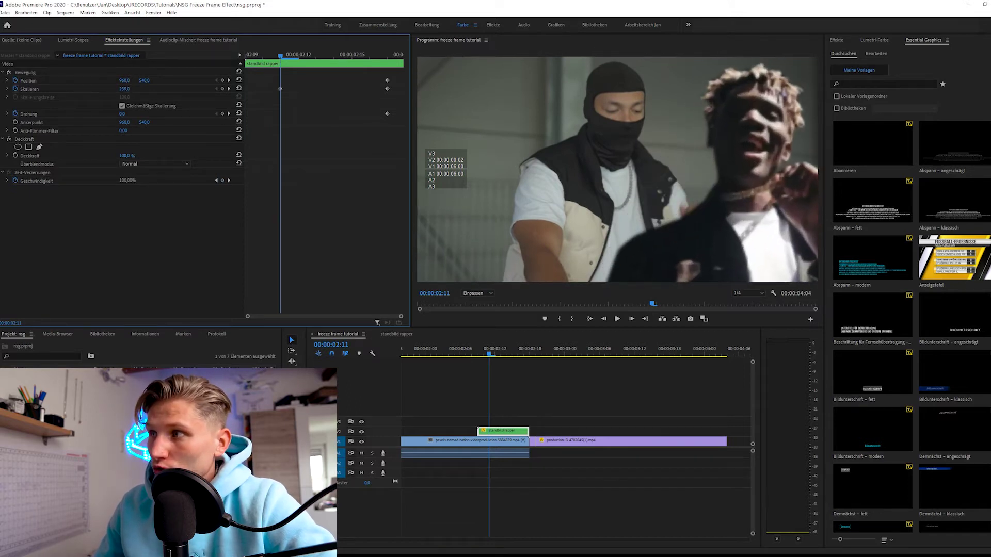
left_click_drag(281, 89, 272, 88)
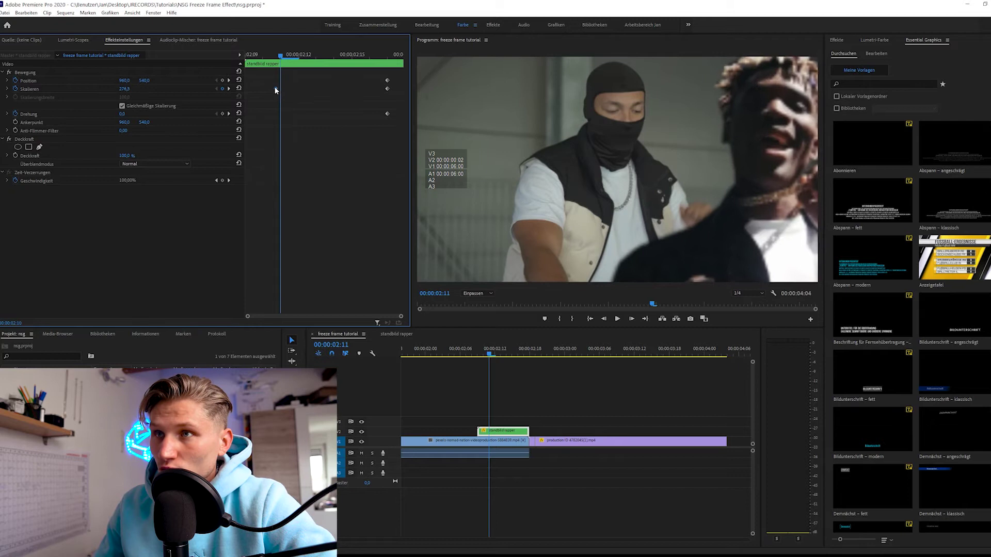
key("Left")
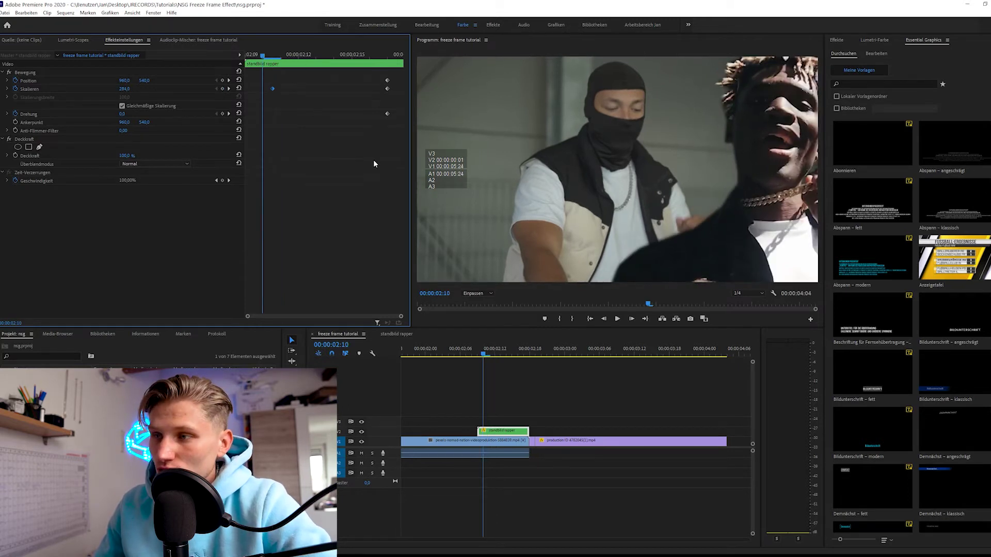
Play the zoom animation back from 02:06
left_click_drag(488, 349, 459, 355)
key("space")
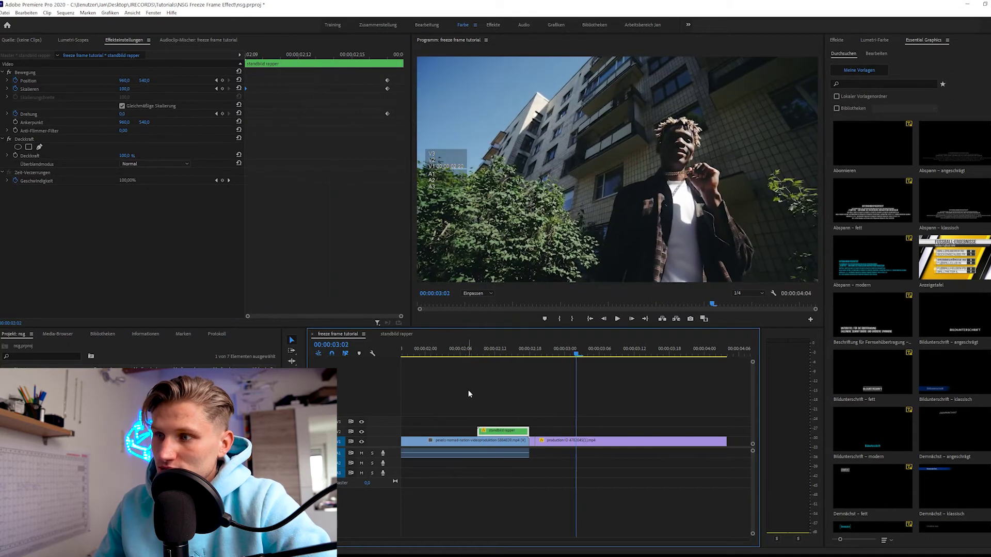
left_click(419, 355)
key("space")
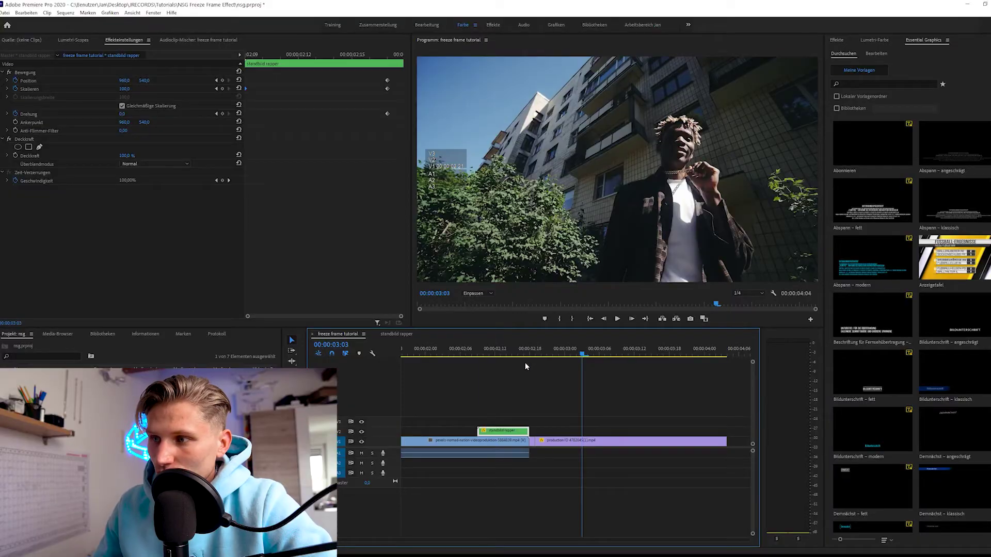
At 02:10 set scale 284 and rotation -16°, delete the selected keyframes, and replay
left_click(483, 353)
left_click_drag(124, 89, 137, 88)
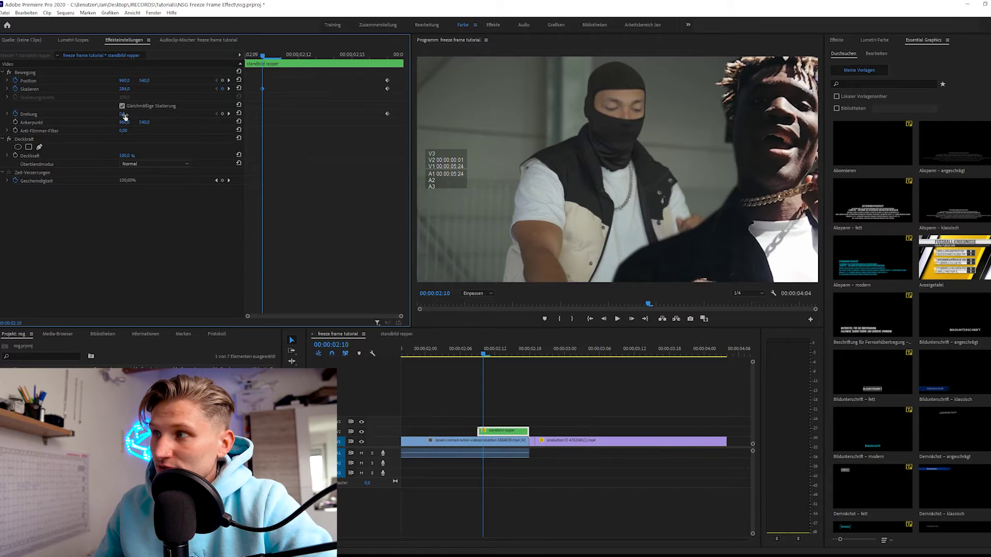
left_click_drag(124, 115, 116, 115)
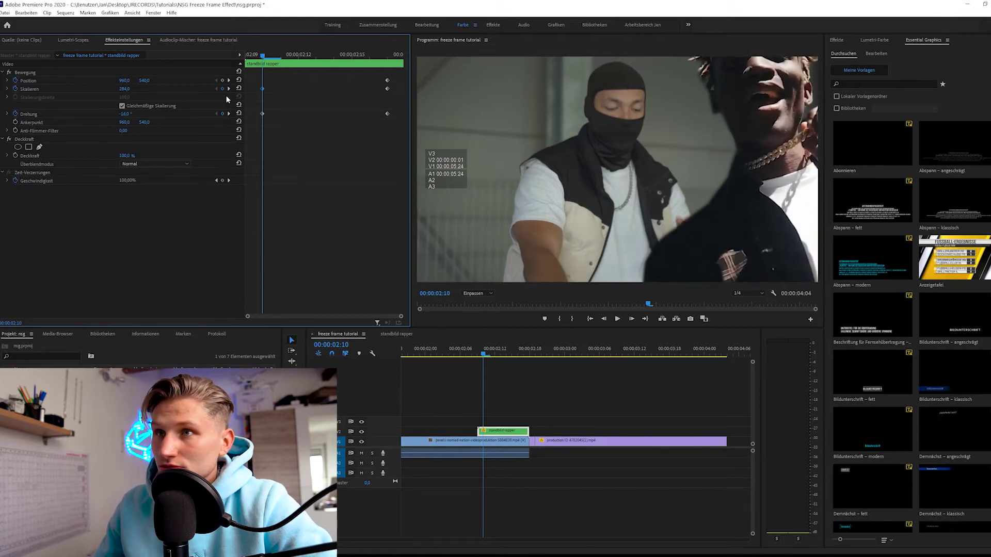
key("Delete")
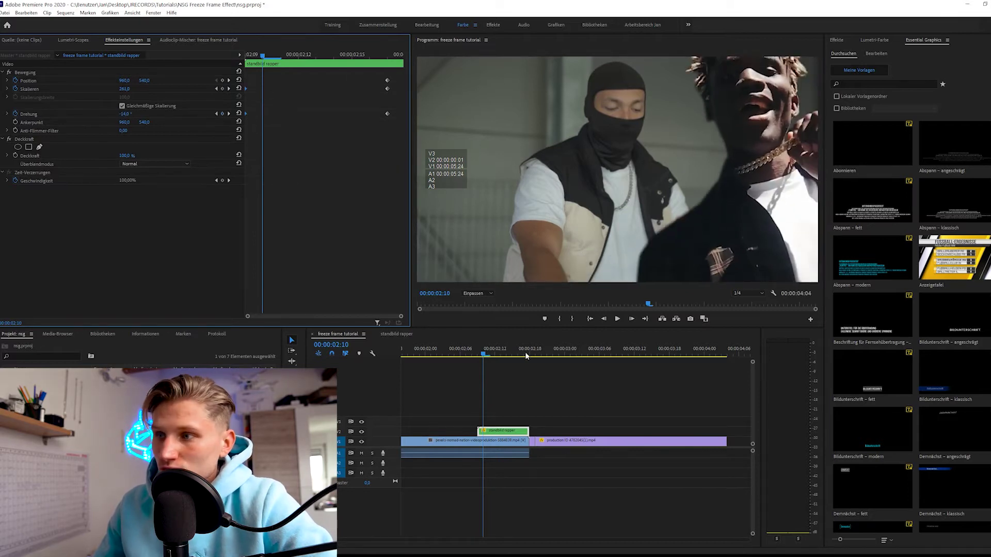
left_click(688, 478)
key("space")
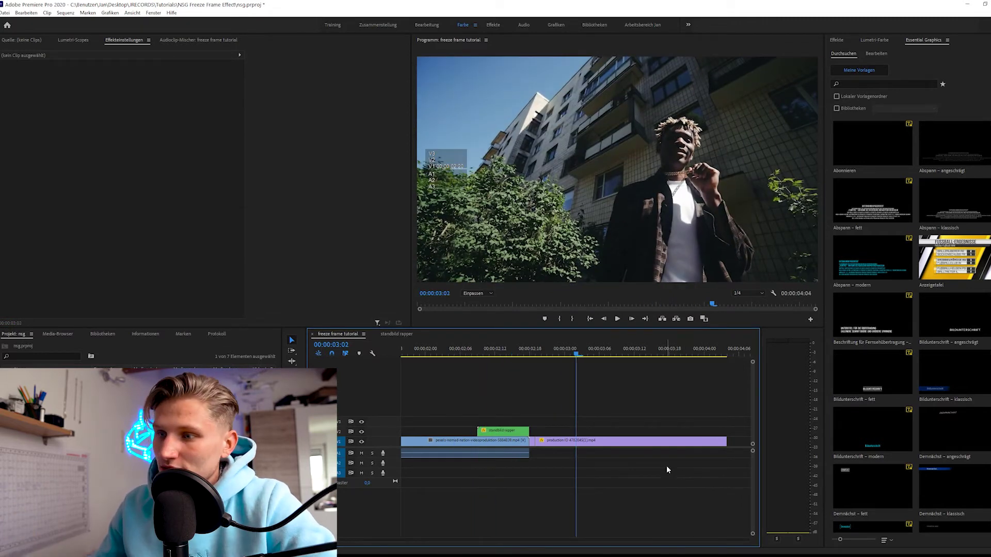
Delete the standbild rapper clip's later scale and rotation keyframes and add a scale keyframe at 02:15
key("minus")
key("minus")
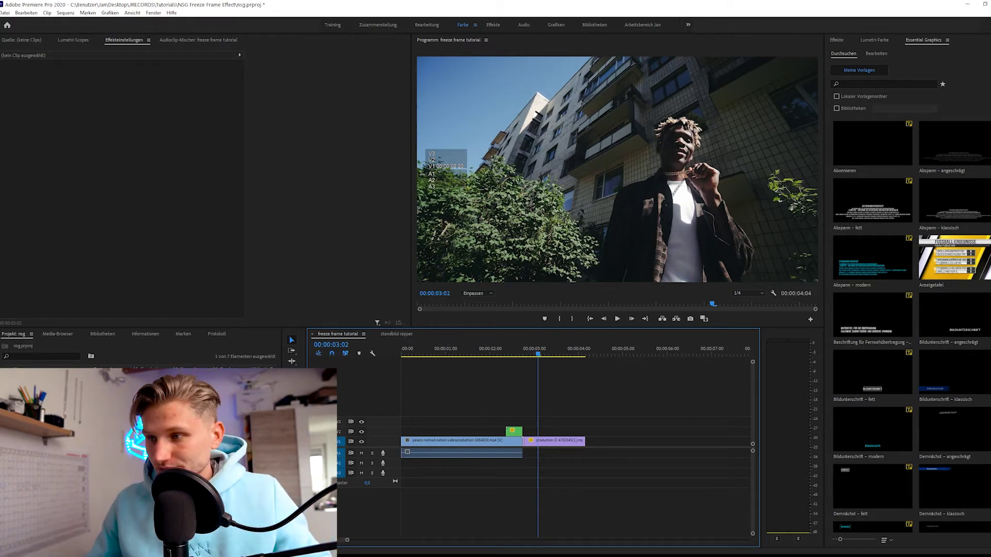
key("Up")
key("Up")
left_click(514, 431)
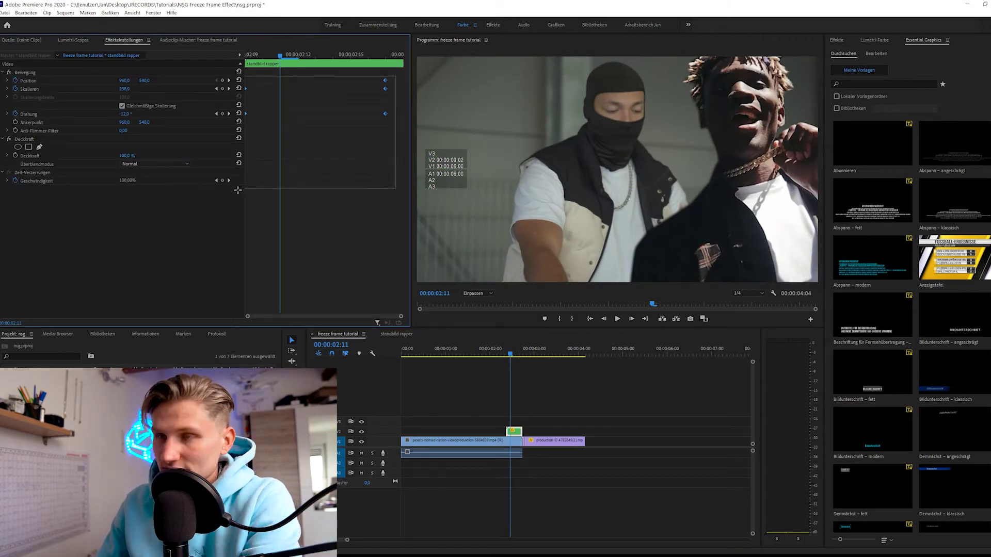
left_click_drag(392, 81, 299, 178)
key("Delete")
left_click(223, 88)
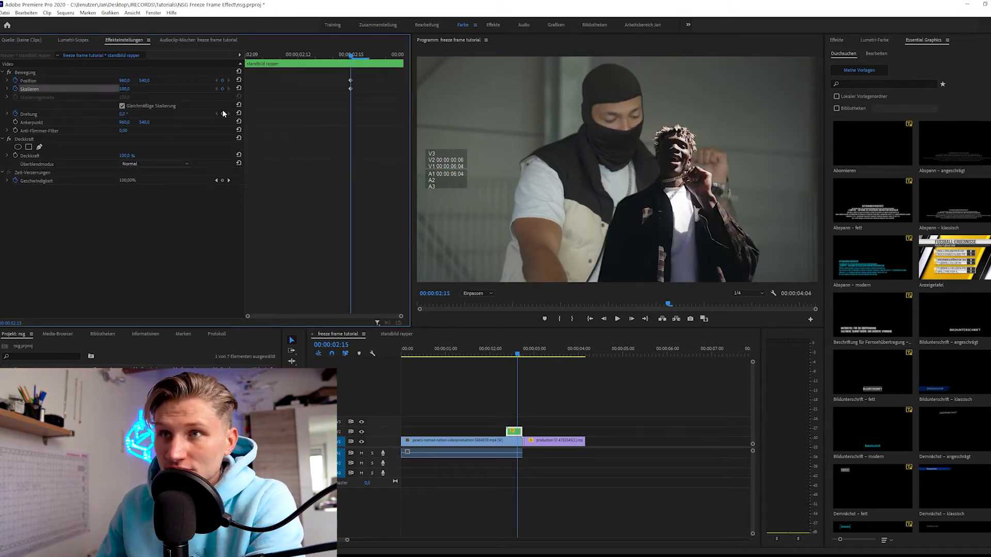
Keyframe rotation at 02:15, set Position X to -639 at 02:10, and preview the slide-in
left_click(222, 113)
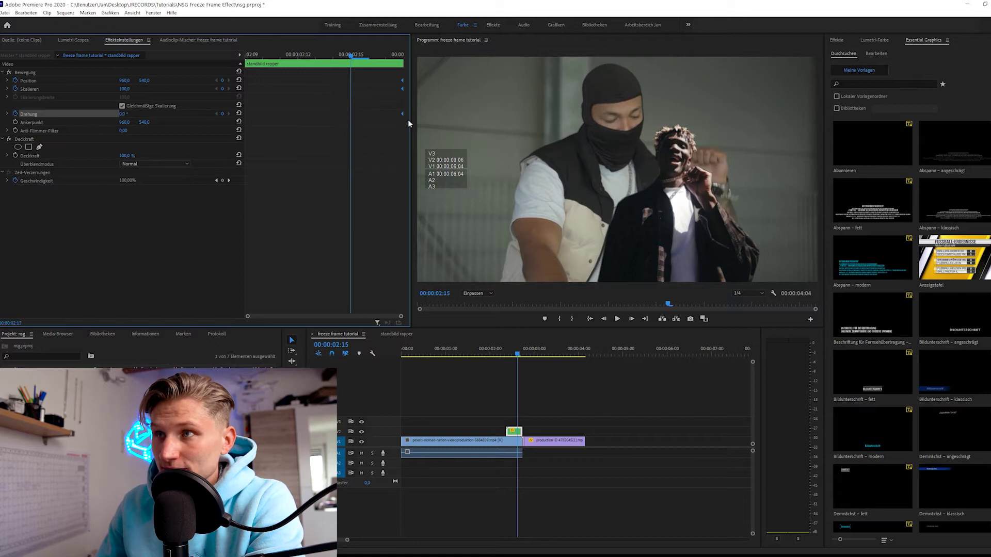
key("Left")
key("Left")
key("Left")
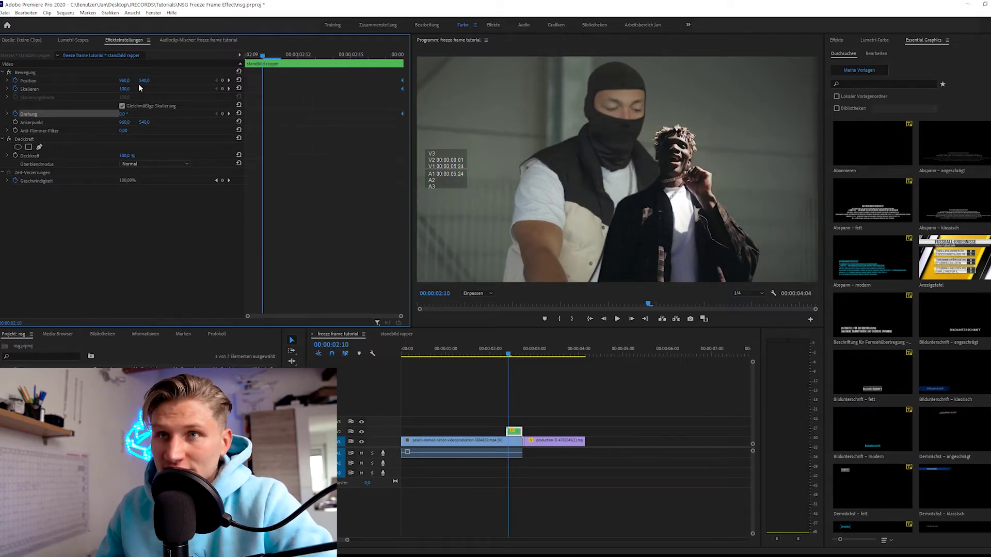
left_click_drag(125, 81, 31, 80)
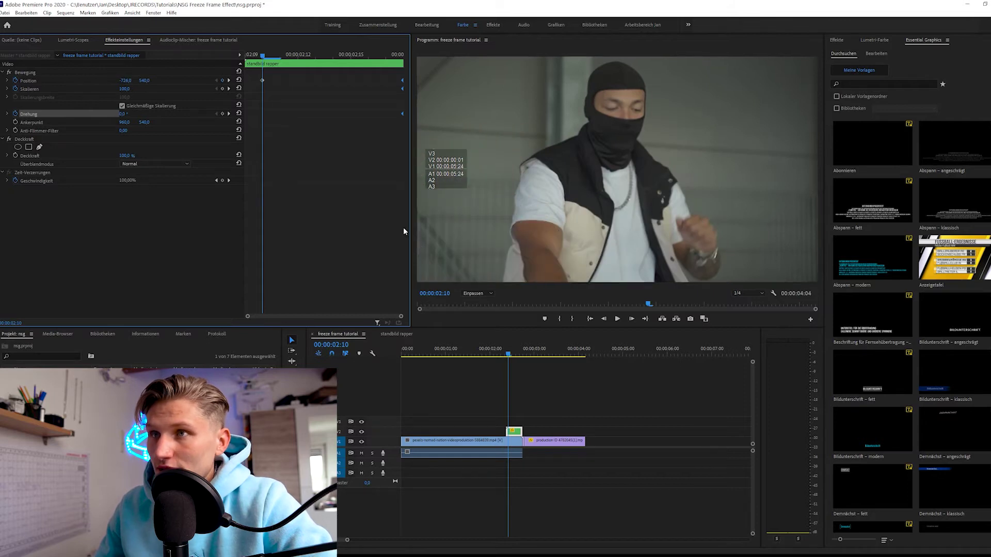
key("j")
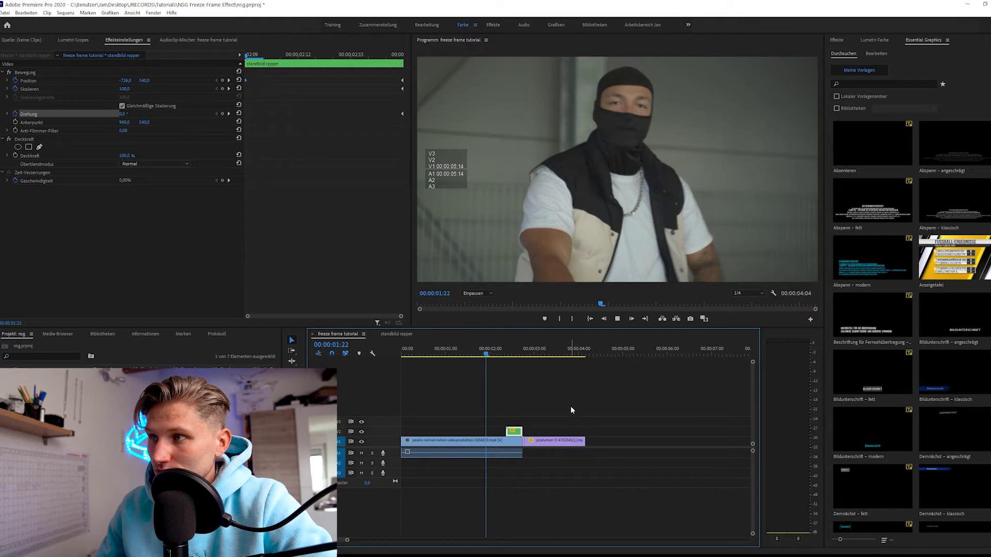
key("l")
key("k")
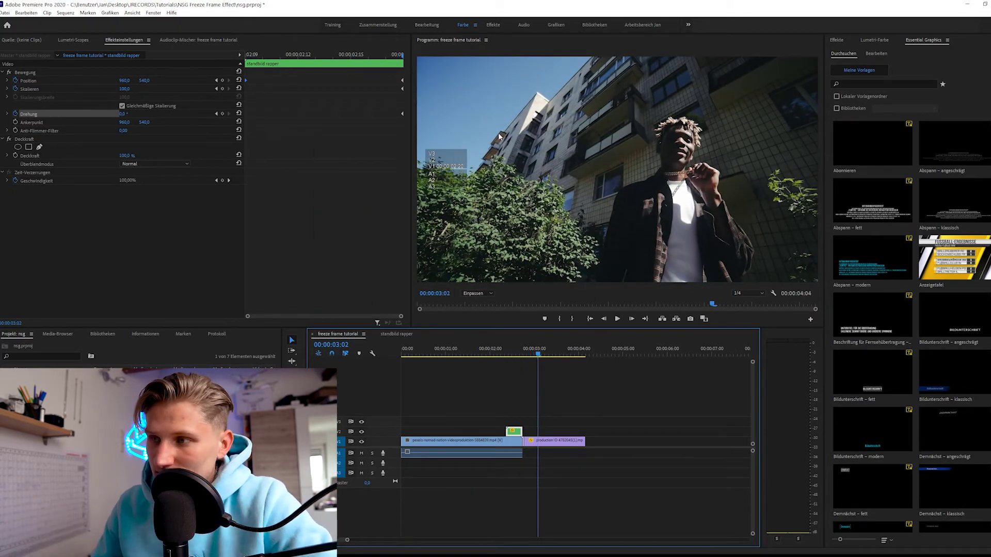
Duplicate the standbild rapper clip onto track V3 at 02:12
left_click(508, 355)
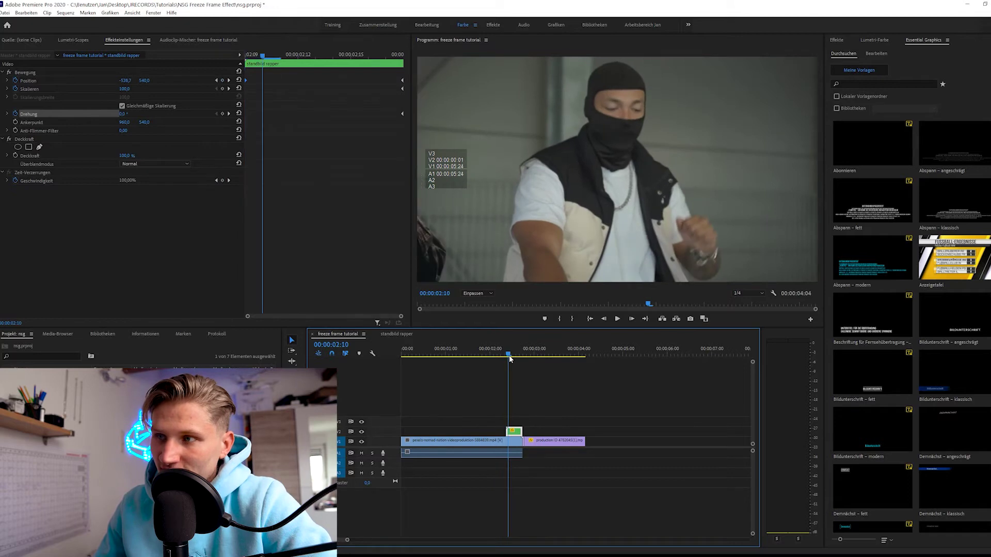
left_click_drag(512, 355, 514, 355)
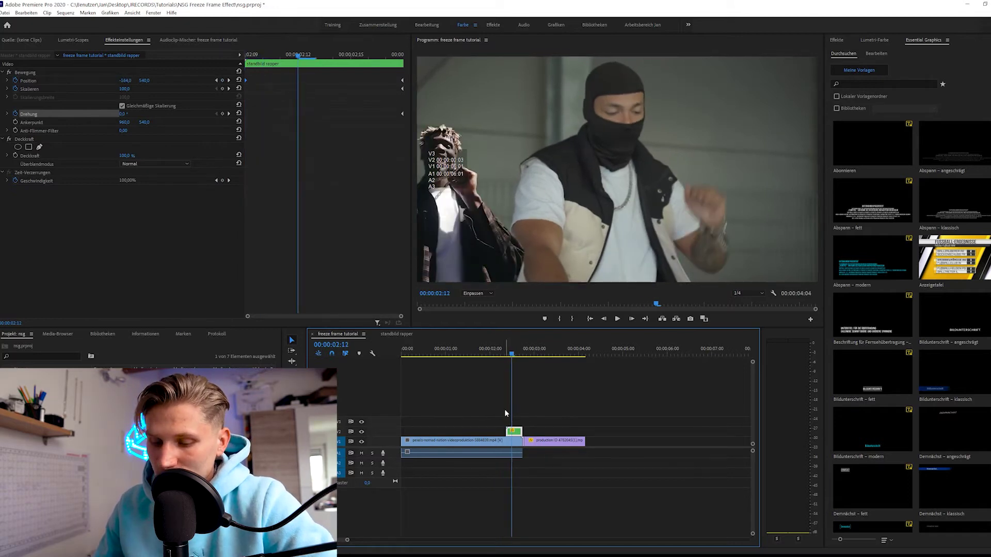
left_click(527, 411)
left_click_drag(516, 432, 516, 416)
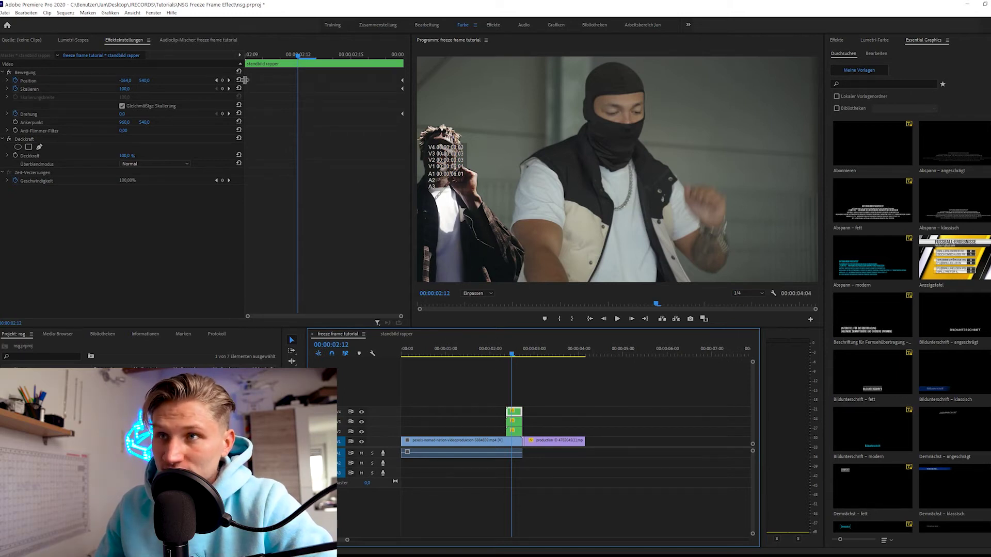
Shift the stacked copies' Position keyframes later, including the V4 freeze-frame copy
left_click_drag(245, 80, 265, 81)
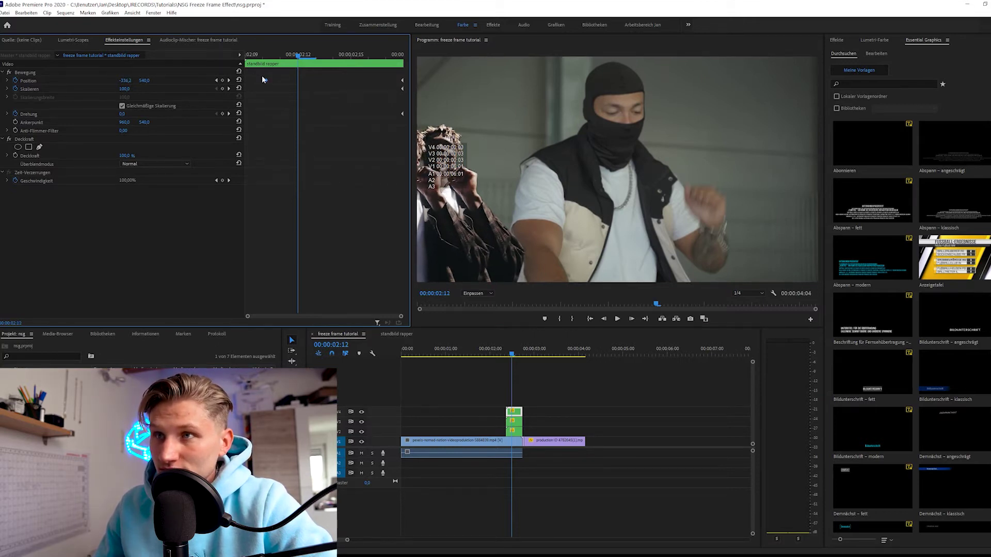
key("shift+3")
left_click_drag(247, 81, 259, 82)
left_click(509, 408)
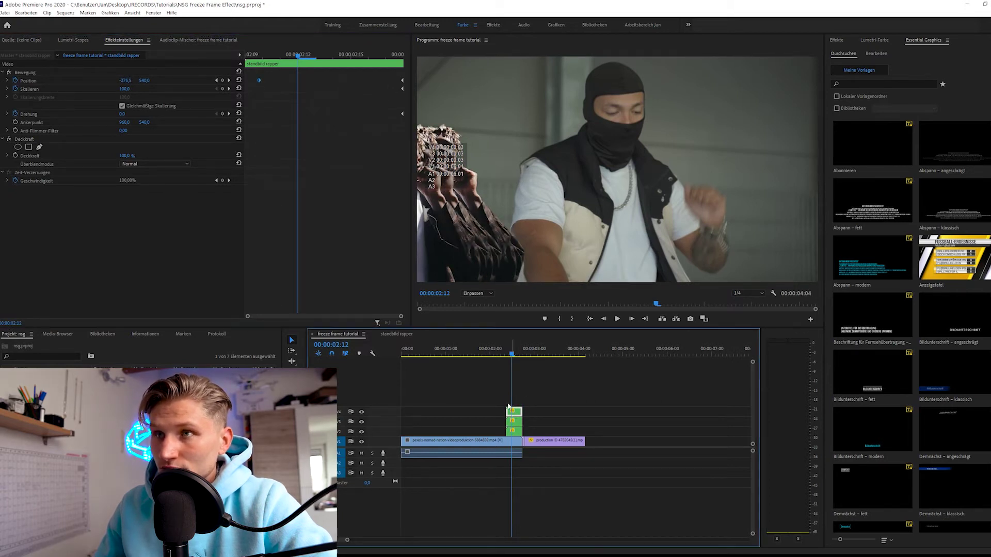
left_click_drag(267, 81, 270, 80)
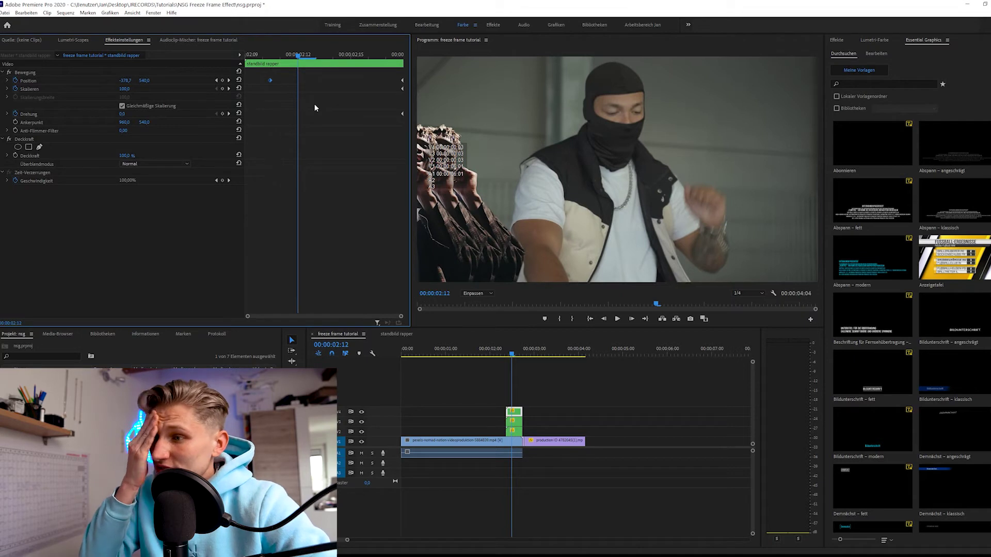
Preview the staggered clone effect from 2:10, stopping at 2:15
left_click(509, 353)
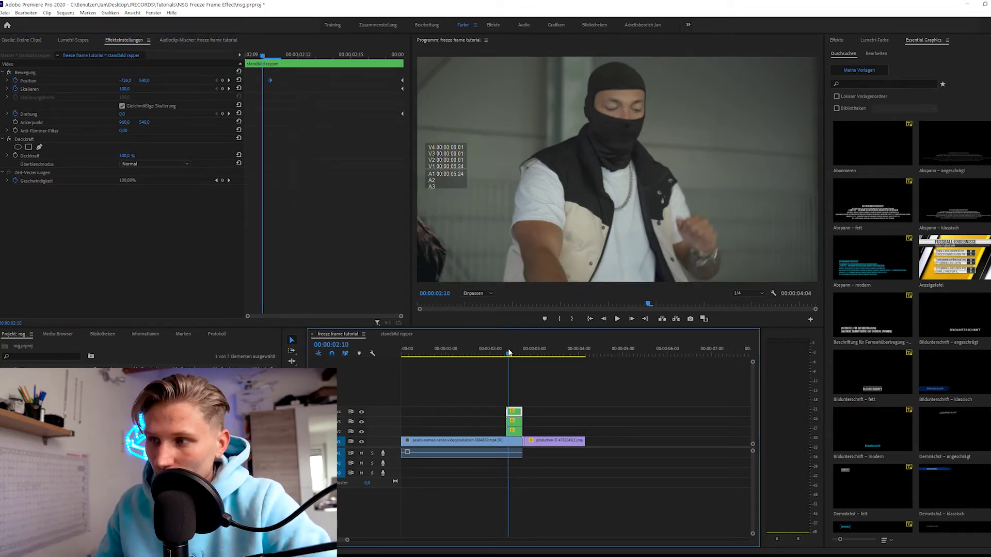
key("space")
left_click(615, 417)
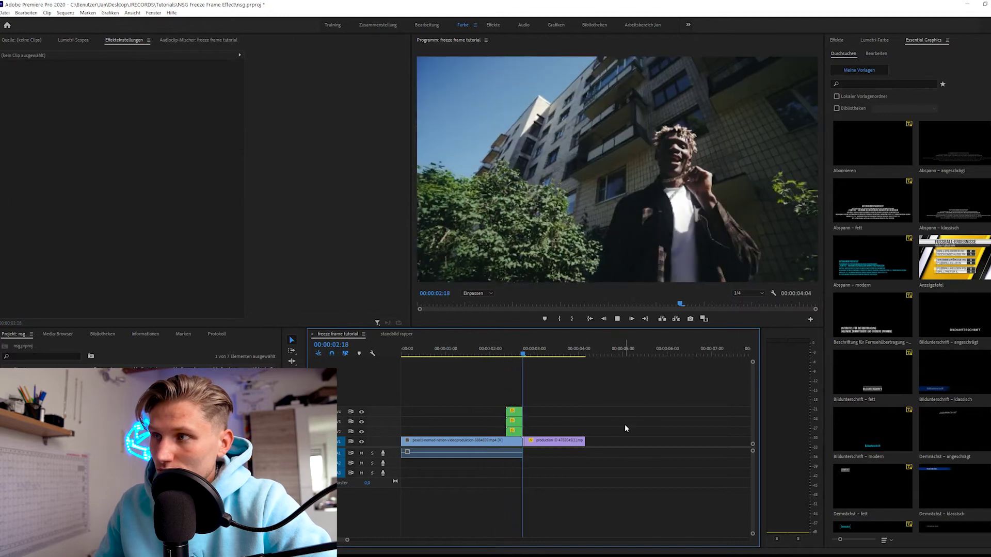
left_click(518, 352)
Delay the V3 and V4 copies' Position keyframes further, then rewind before the clones
left_click(518, 411)
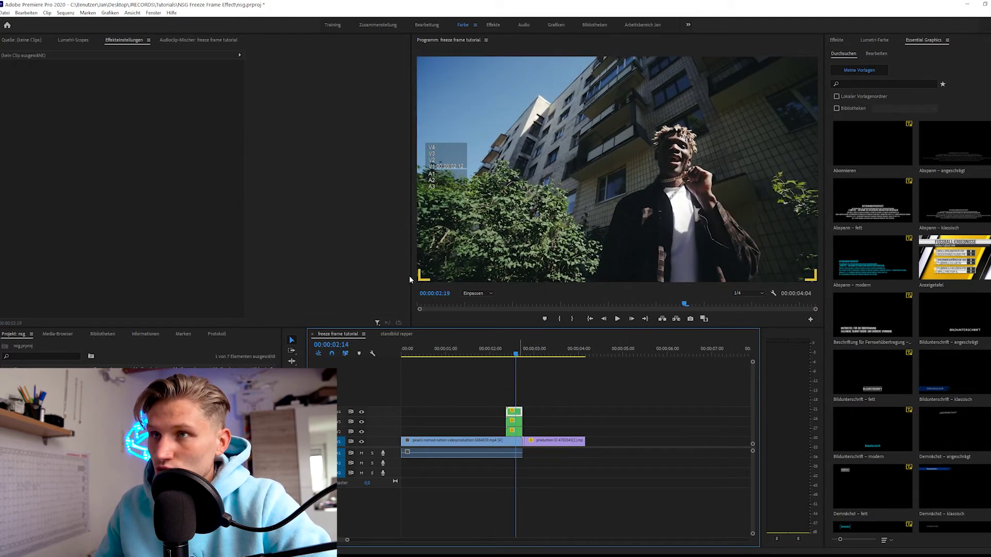
left_click(513, 421)
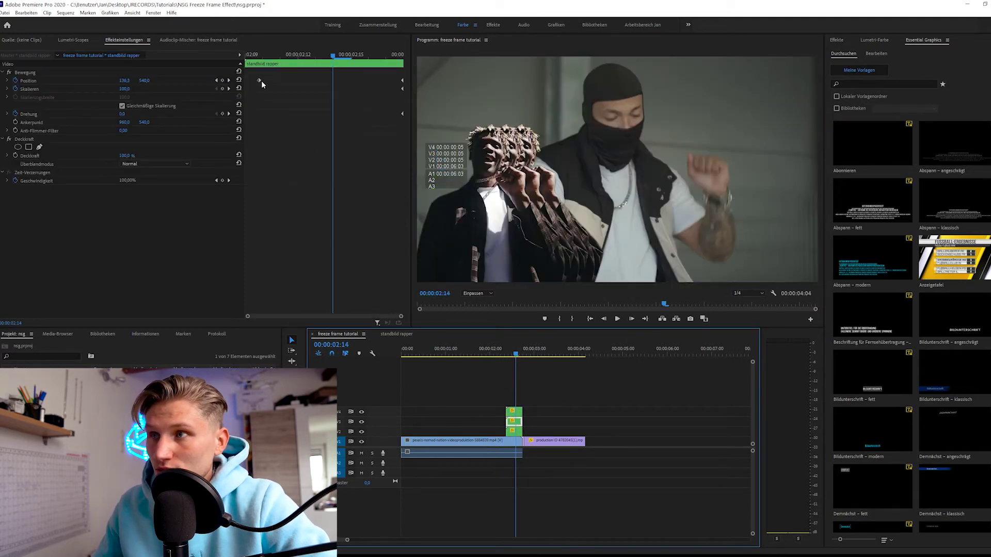
left_click_drag(260, 80, 287, 81)
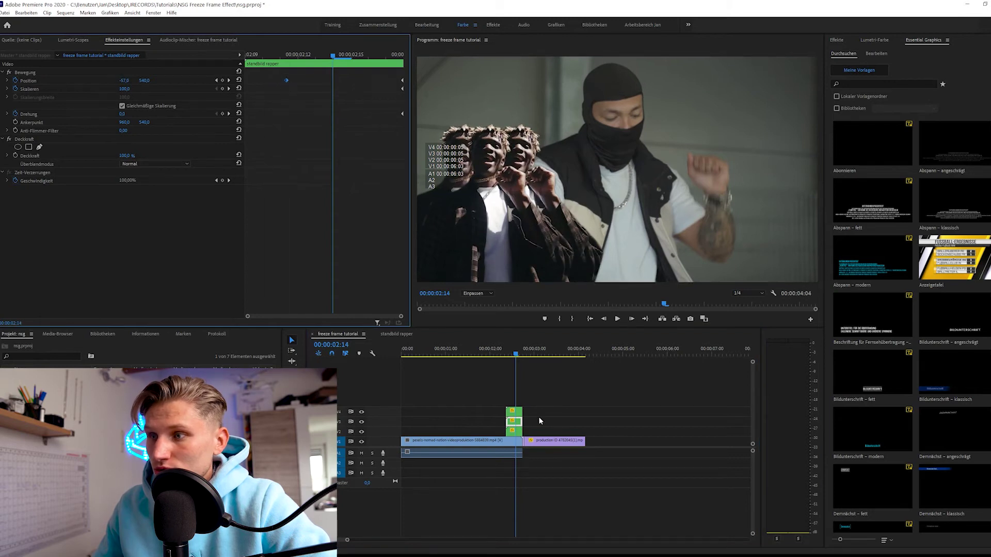
left_click(514, 411)
left_click_drag(270, 81, 311, 81)
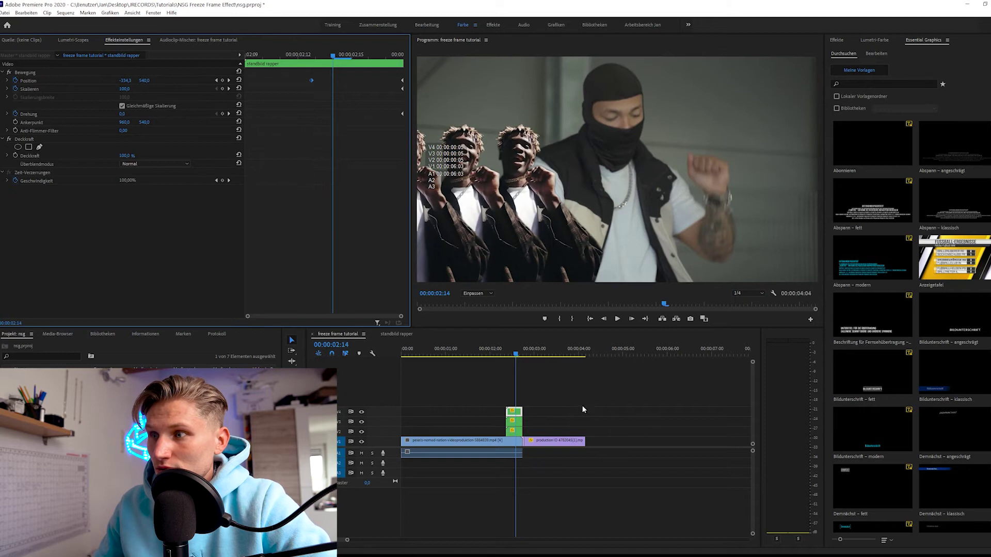
left_click(476, 355)
left_click(615, 410)
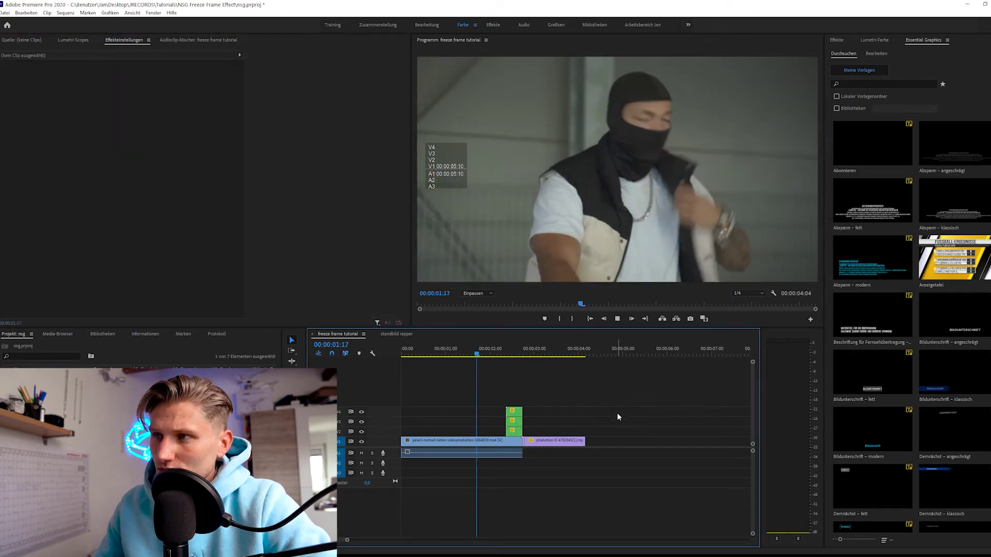
Play the clones, then push the V4 copy's Position keyframe later from 2:12
key("space")
key("space")
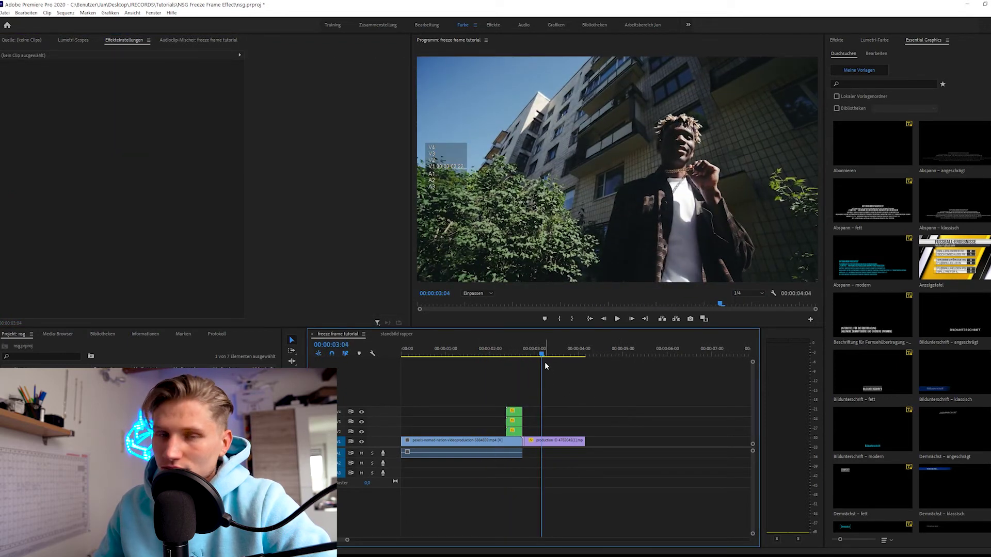
left_click(512, 355)
left_click(514, 411)
left_click_drag(312, 81, 343, 81)
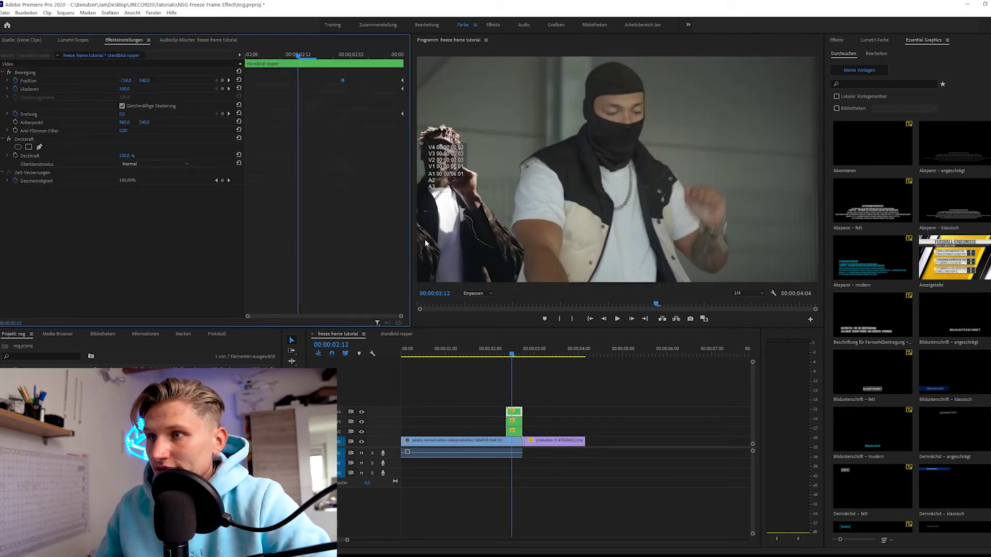
Push the V3 copy's Position keyframe later, preview, and select the three green adjustment clips
left_click(519, 422)
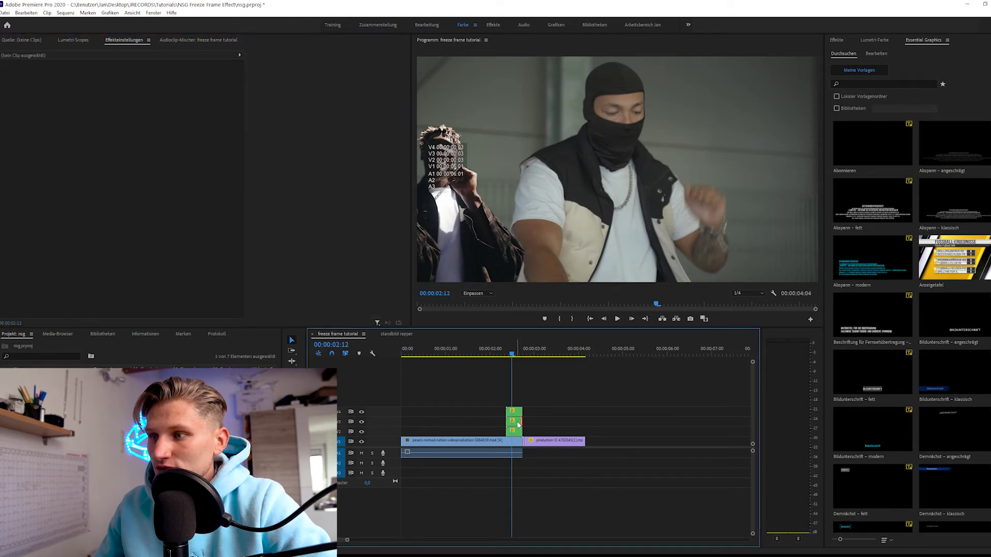
left_click(288, 80)
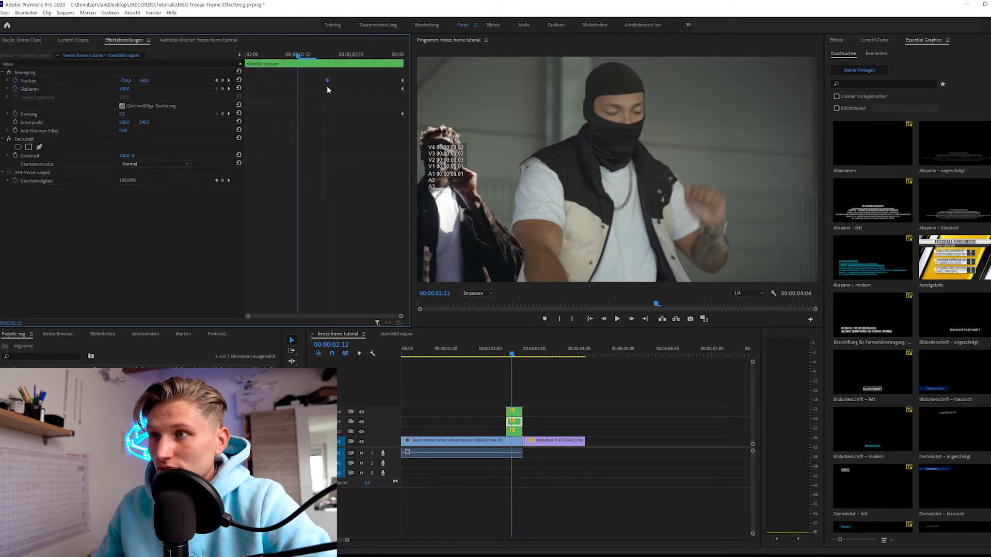
left_click_drag(284, 81, 306, 82)
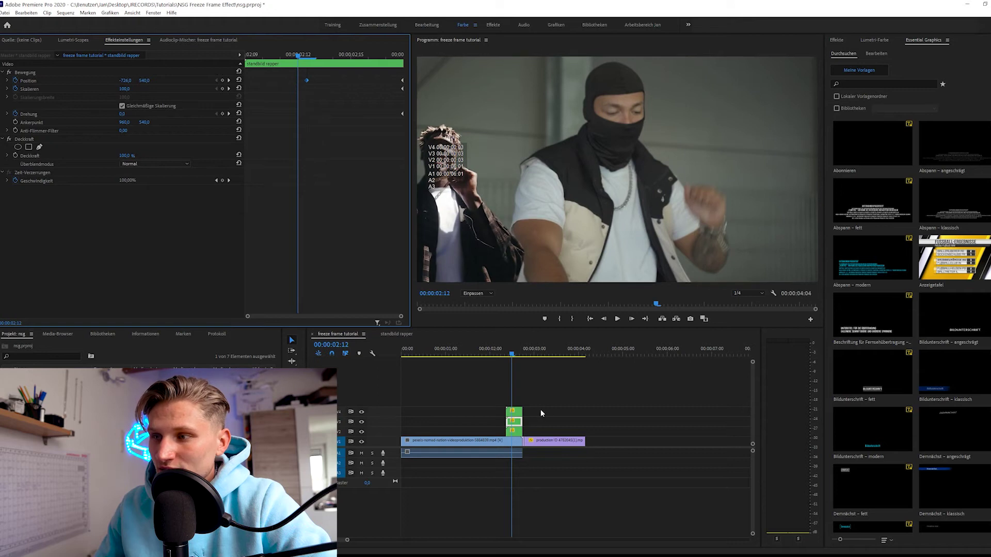
left_click(514, 413)
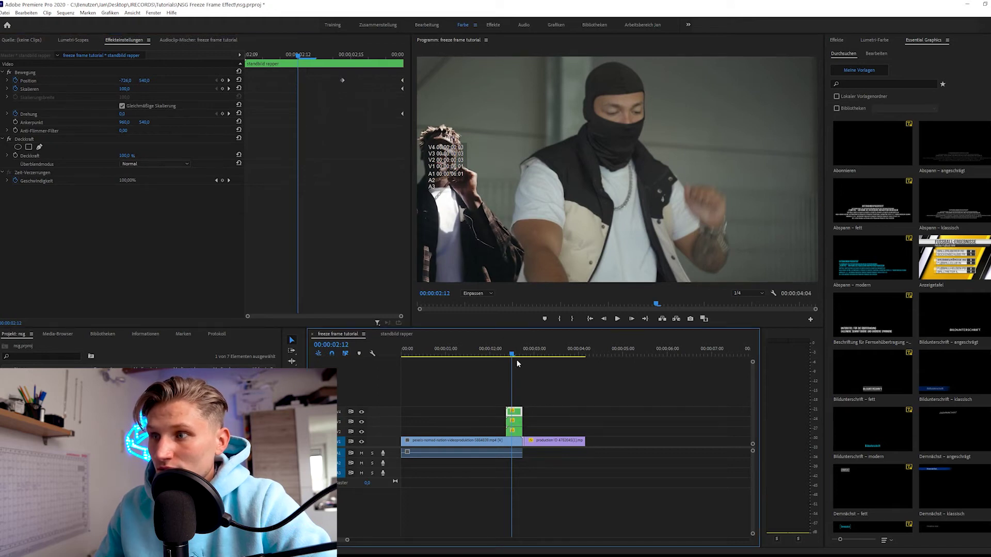
key("space")
left_click(613, 416)
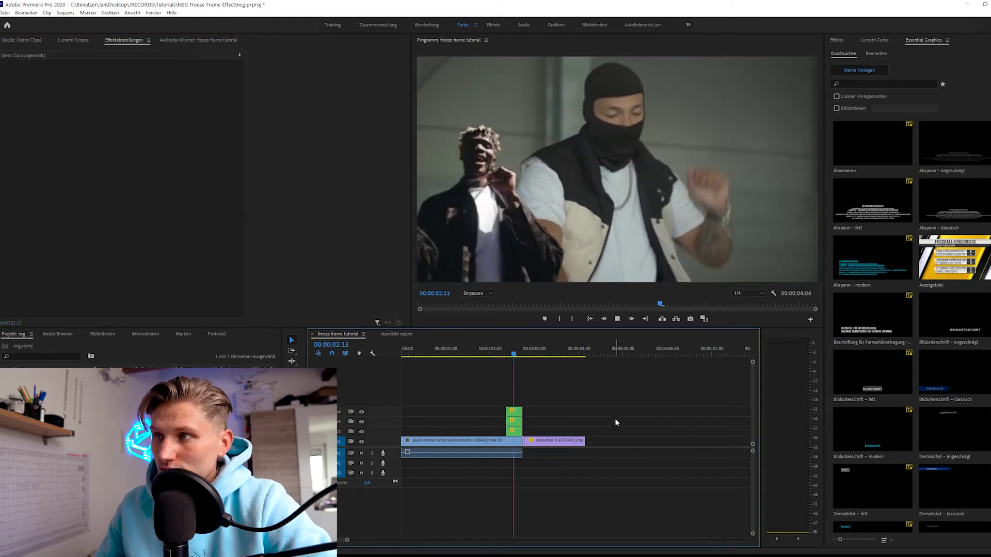
key("space")
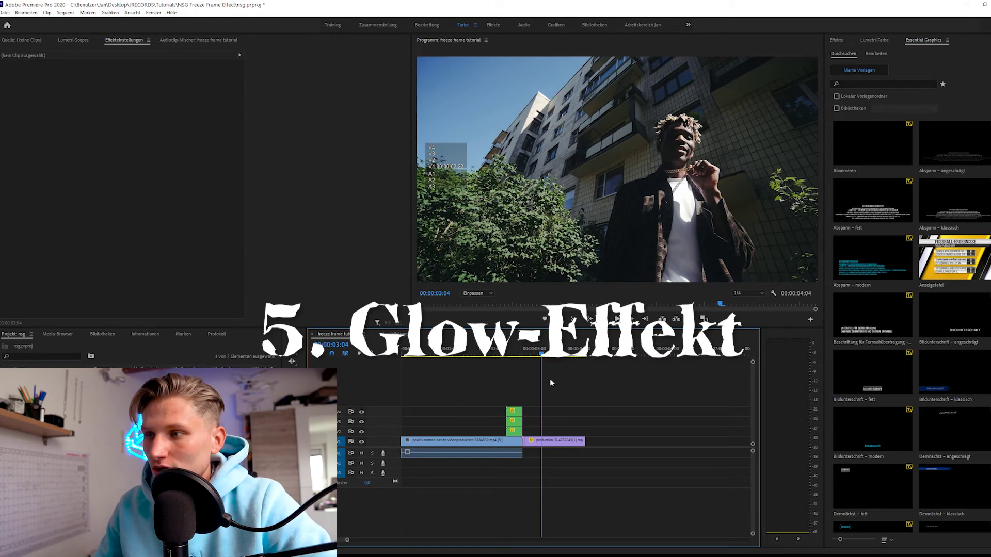
left_click_drag(511, 386, 514, 425)
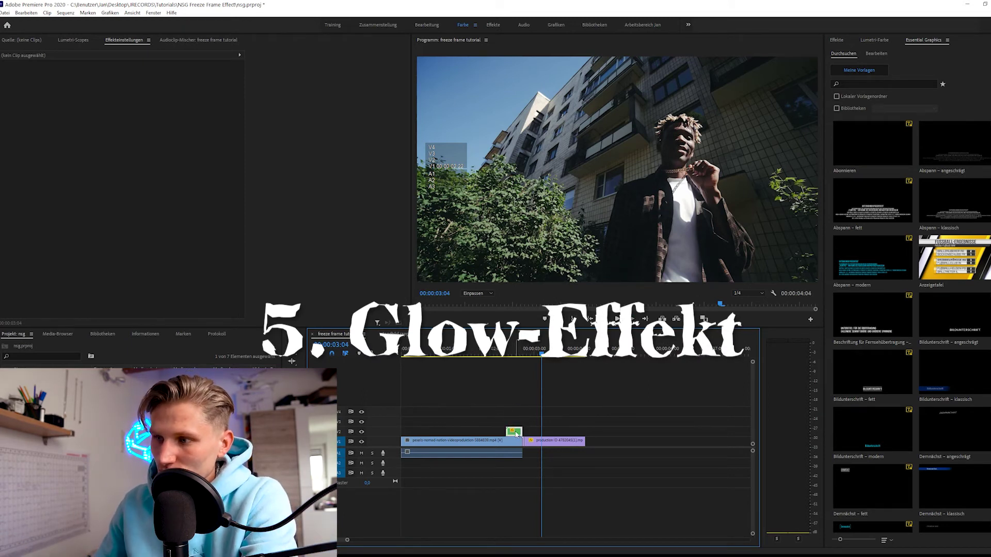
Move the short purple clip onto V2 at 00:00:02:18, frame-hold it, and extend it earlier
left_click(522, 355)
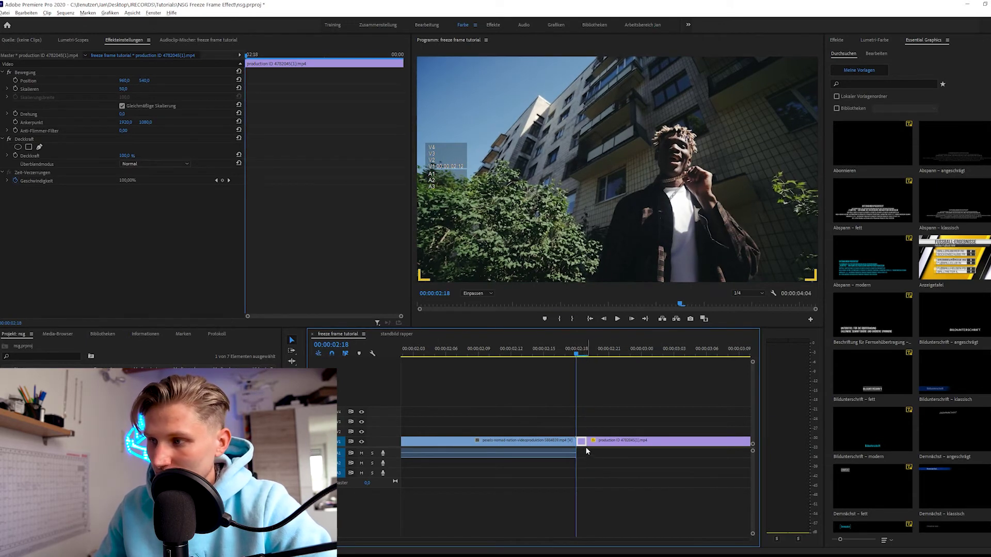
left_click_drag(583, 438, 583, 436)
right_click(582, 433)
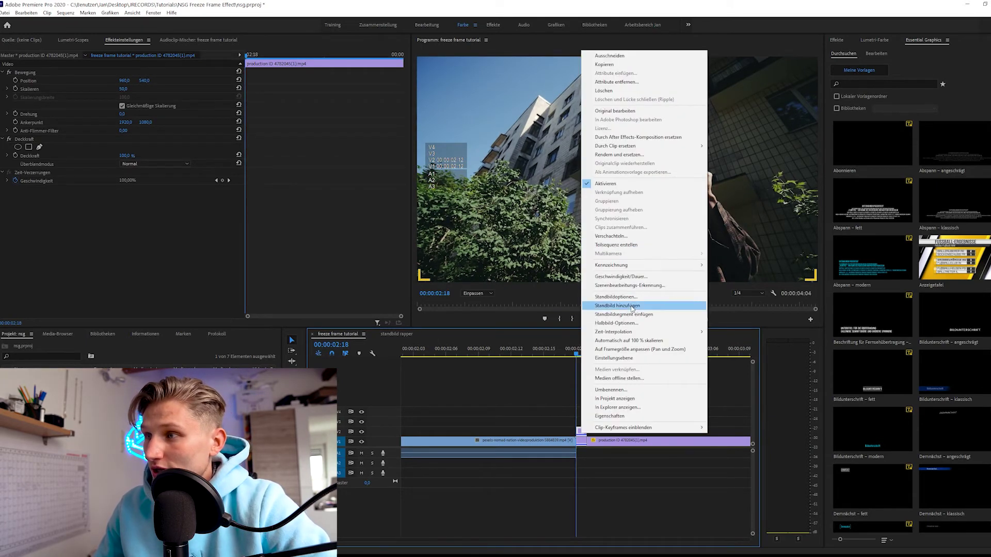
left_click(642, 306)
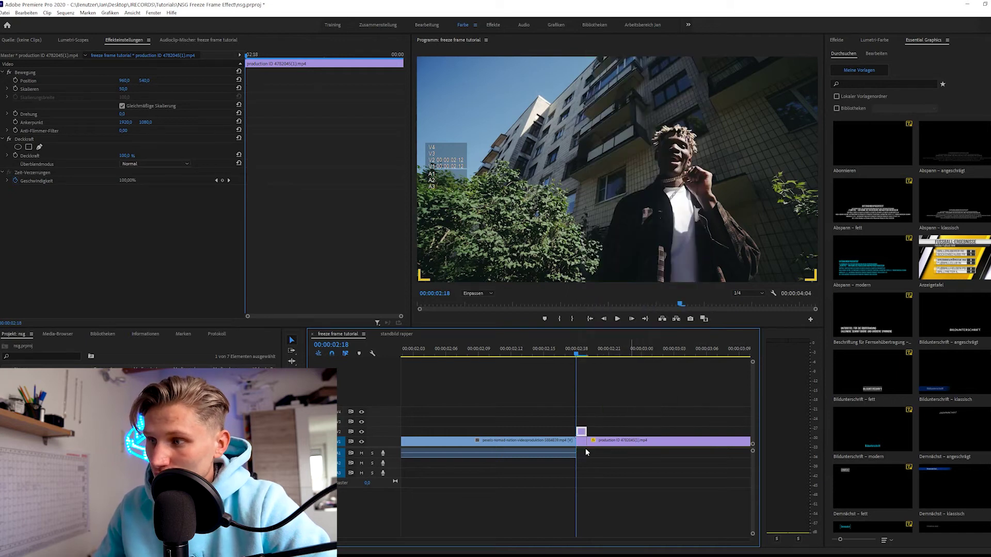
left_click_drag(566, 431, 523, 429)
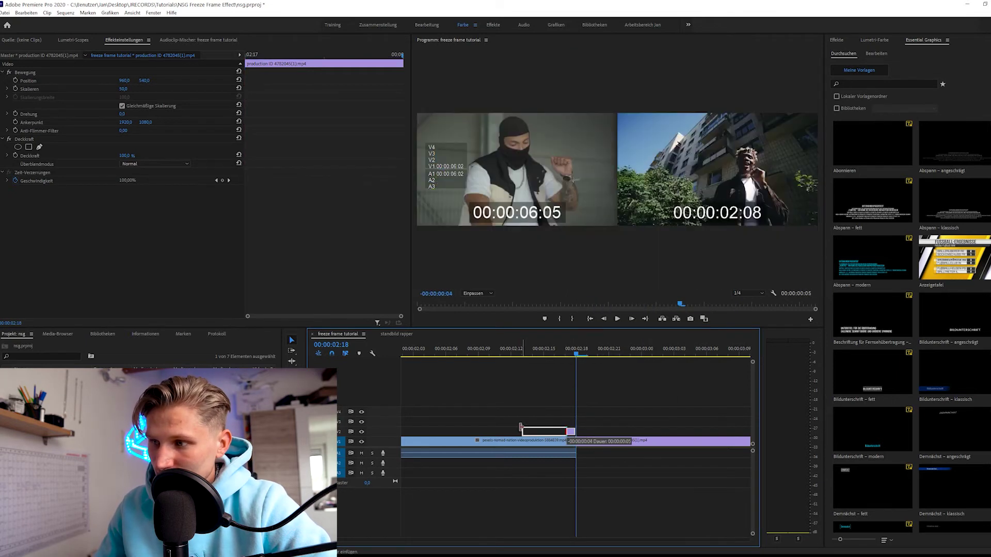
left_click_drag(552, 353, 511, 355)
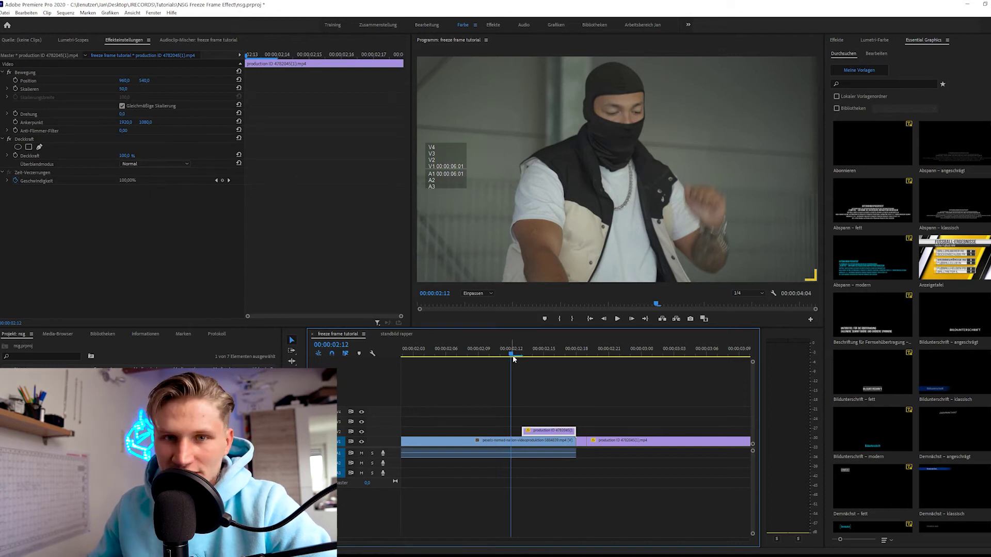
Replace the held V2 clip with a linked After Effects composition
mouse_move(513, 357)
left_mouse_down()
mouse_move(466, 353)
mouse_move(512, 350)
left_mouse_up()
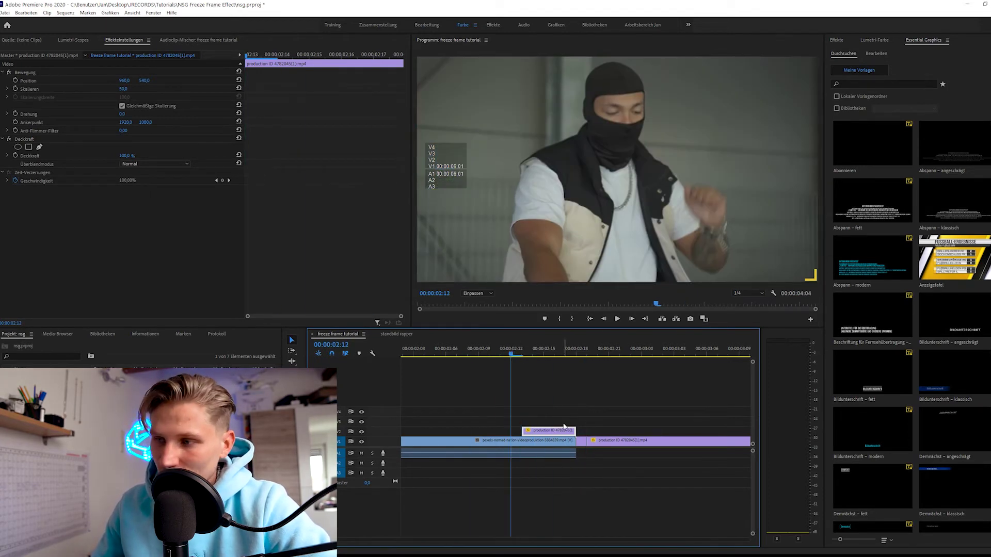
key("Right")
key("Right")
key("Right")
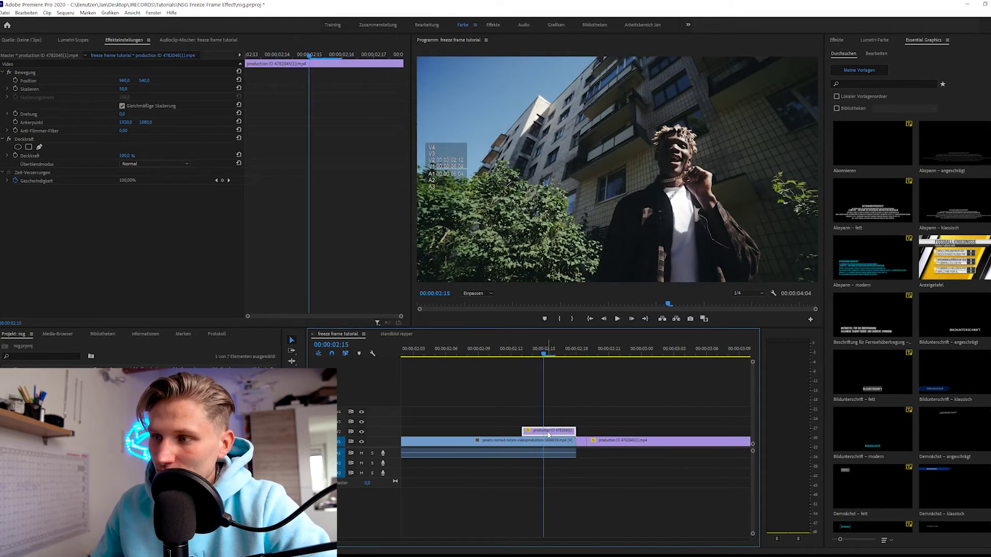
right_click(549, 435)
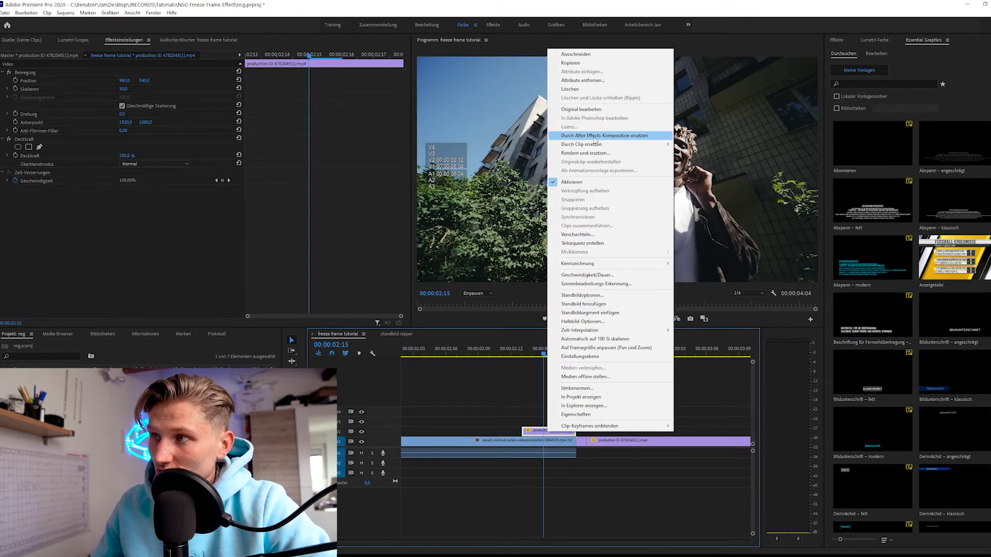
left_click(596, 136)
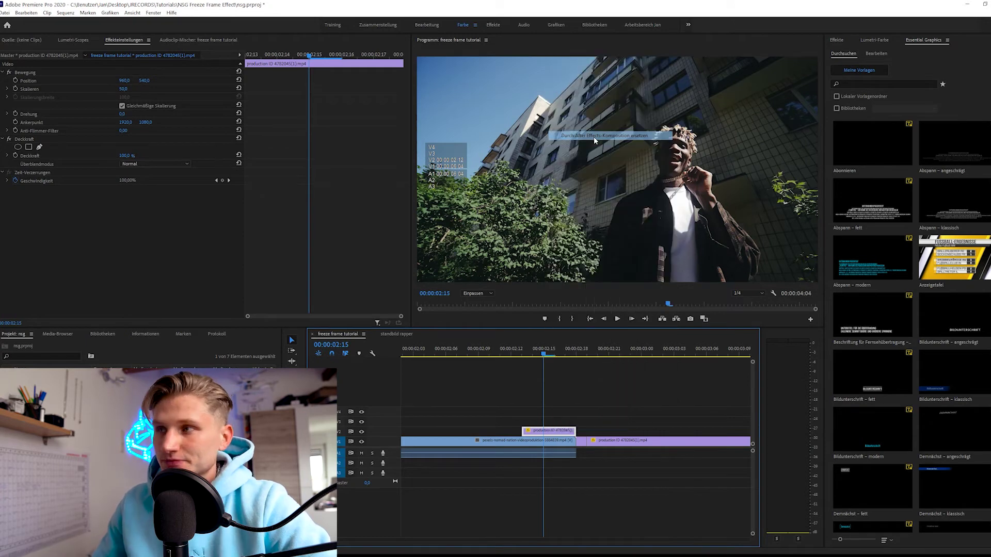
left_click_drag(339, 356, 570, 354)
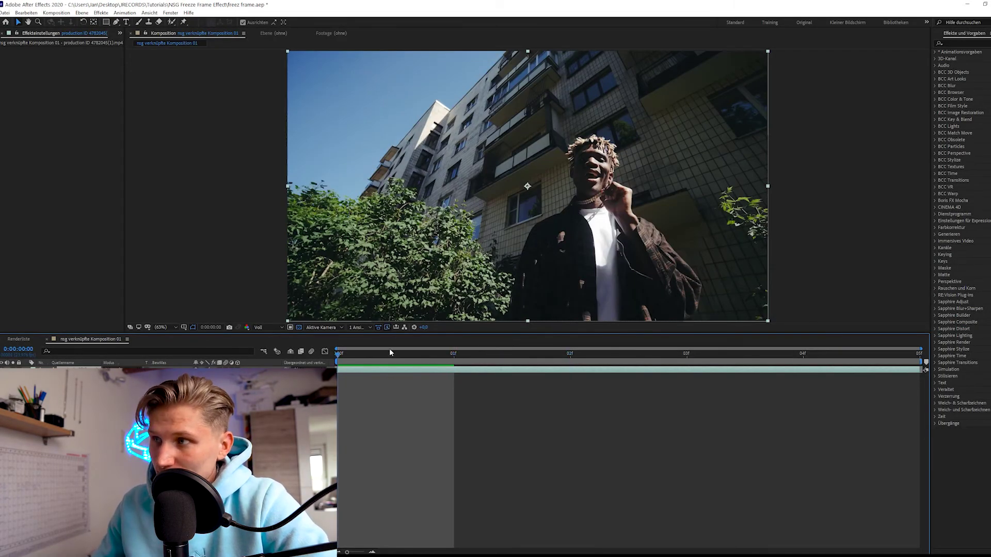
Freeze the layer on the composition's first frame using Zeit > Standbild
left_click_drag(603, 351, 368, 348)
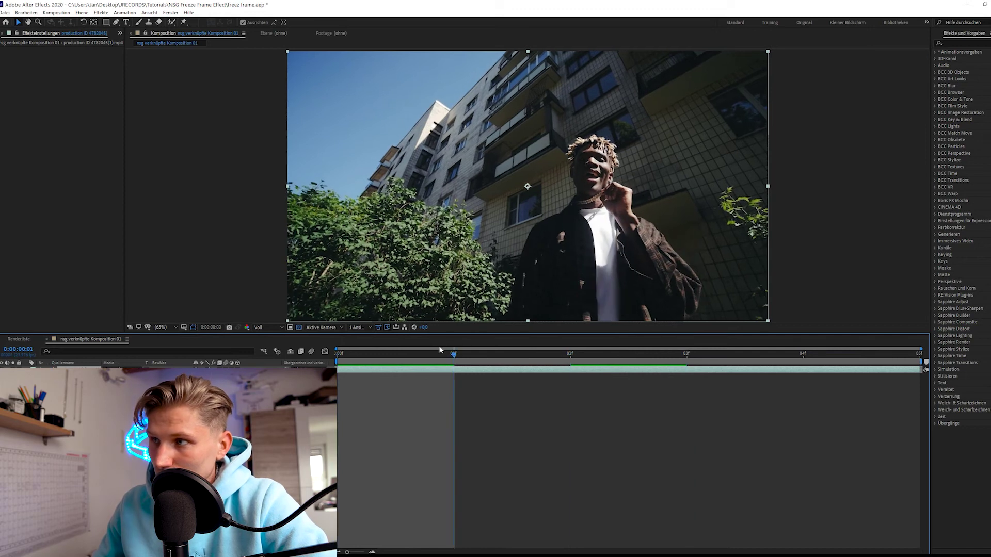
left_click_drag(442, 354, 339, 354)
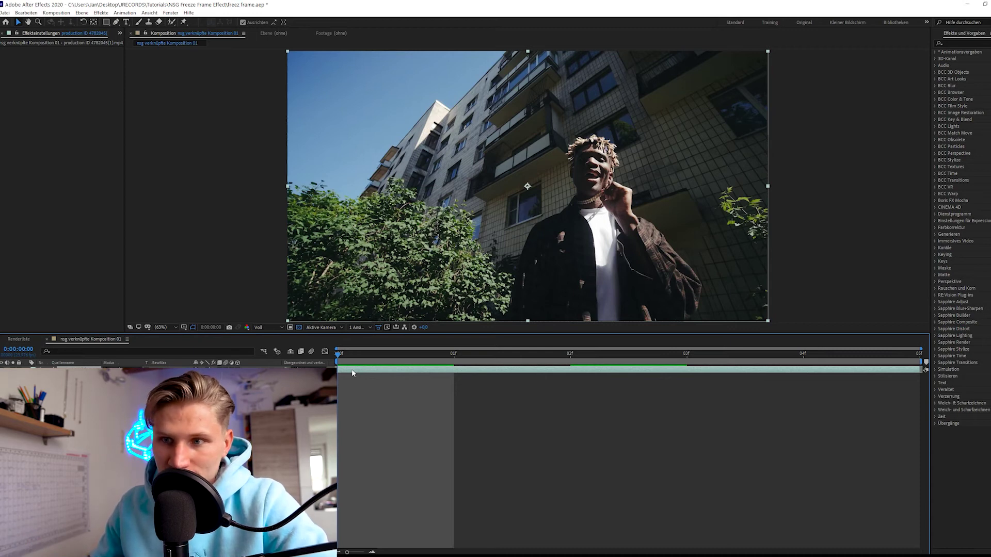
right_click(352, 370)
mouse_move(391, 190)
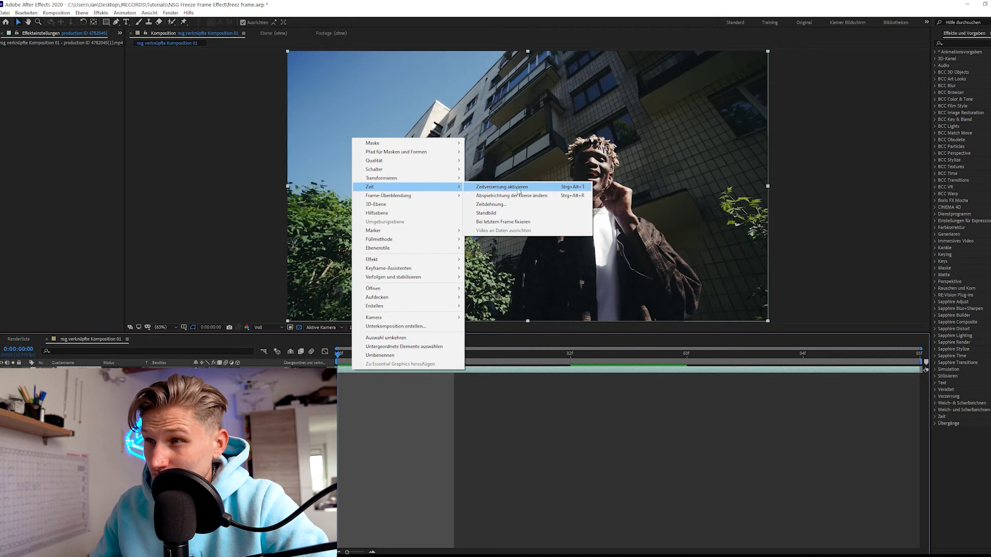
left_click(493, 214)
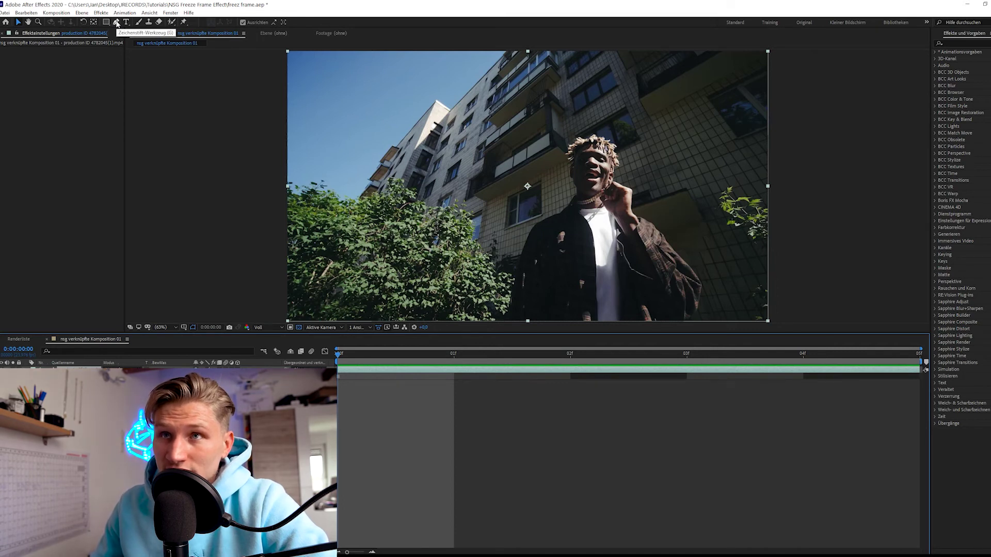
Trace a Pen mask from the rapper's lower left up his jacket edge to the shoulder
left_click(116, 23)
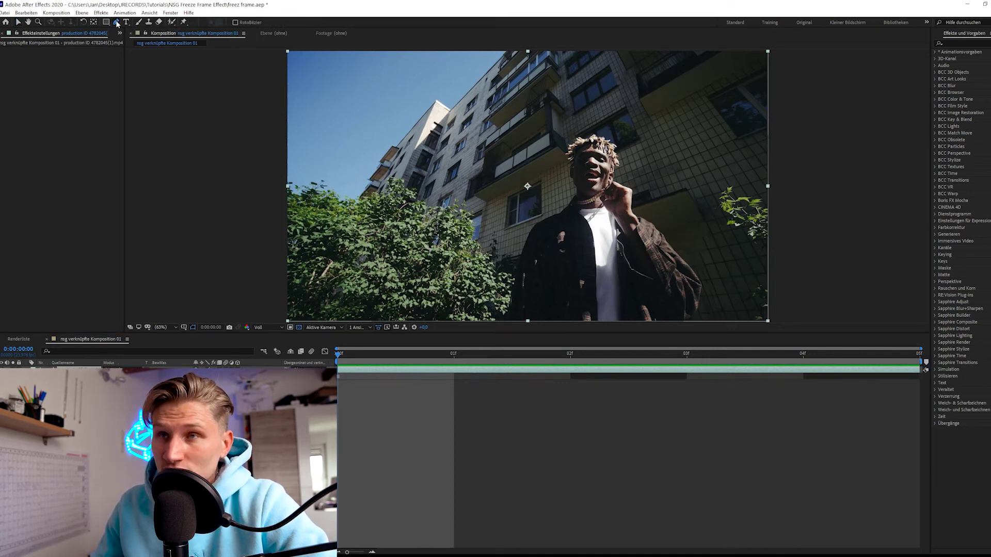
left_click(506, 317)
left_click(510, 304)
left_click(513, 296)
left_click(514, 282)
left_click(515, 279)
left_click(519, 262)
left_click(530, 234)
left_click(536, 225)
left_click(547, 218)
left_click(561, 214)
left_click(570, 207)
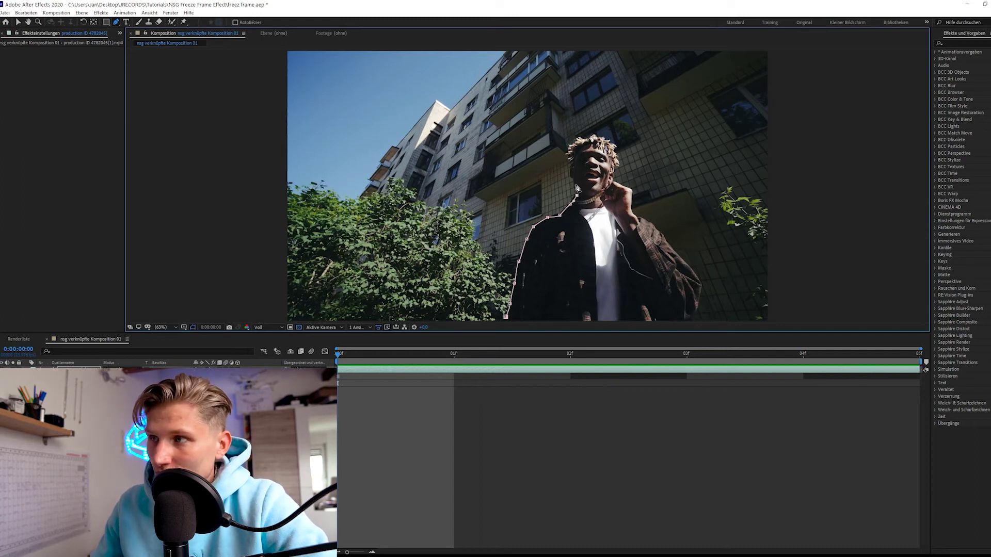
Enlarge the view and continue the mask up the neck to the hairline
key("grave")
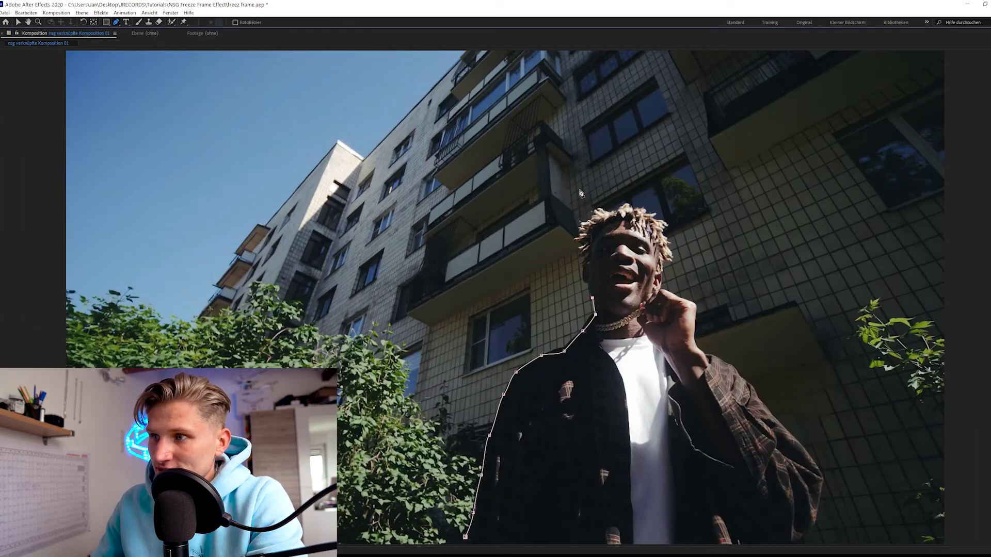
left_click(586, 283)
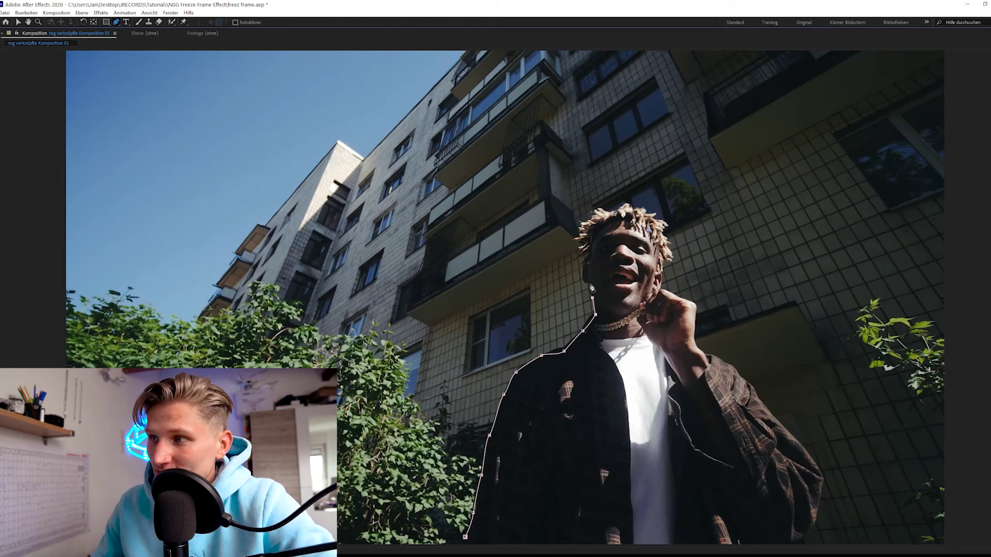
left_click(582, 247)
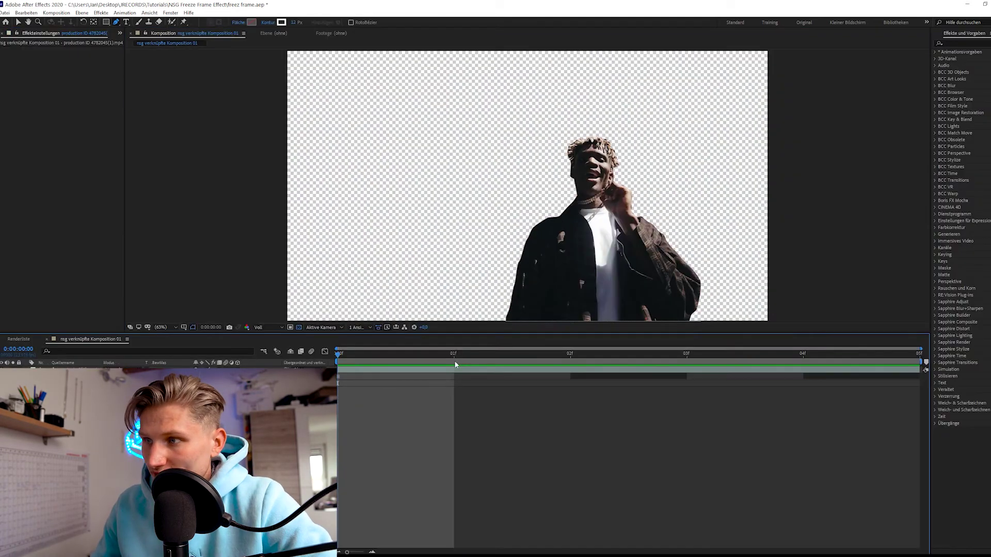
On frame 01, feather the rapper layer's Maske 1 to 38 pixels
left_click(483, 355)
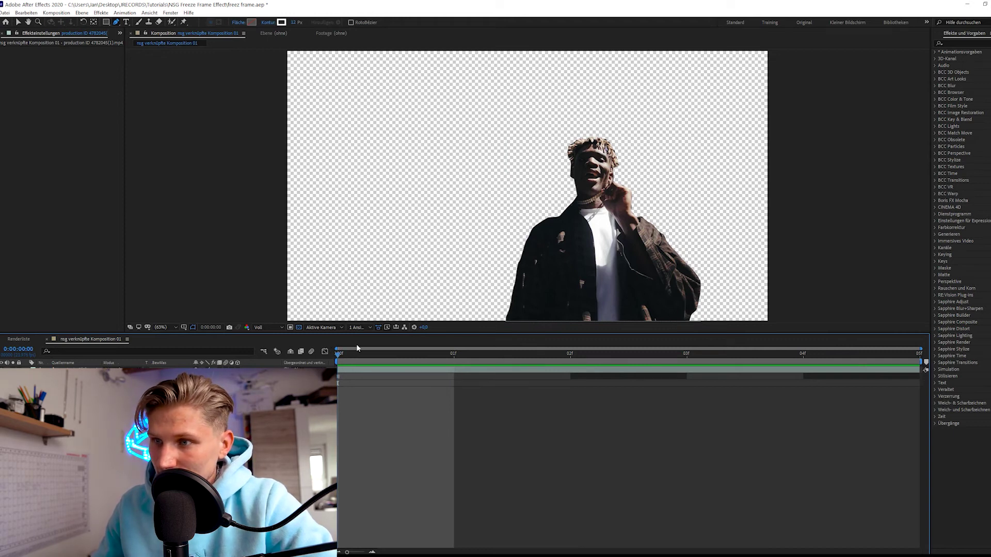
key("v")
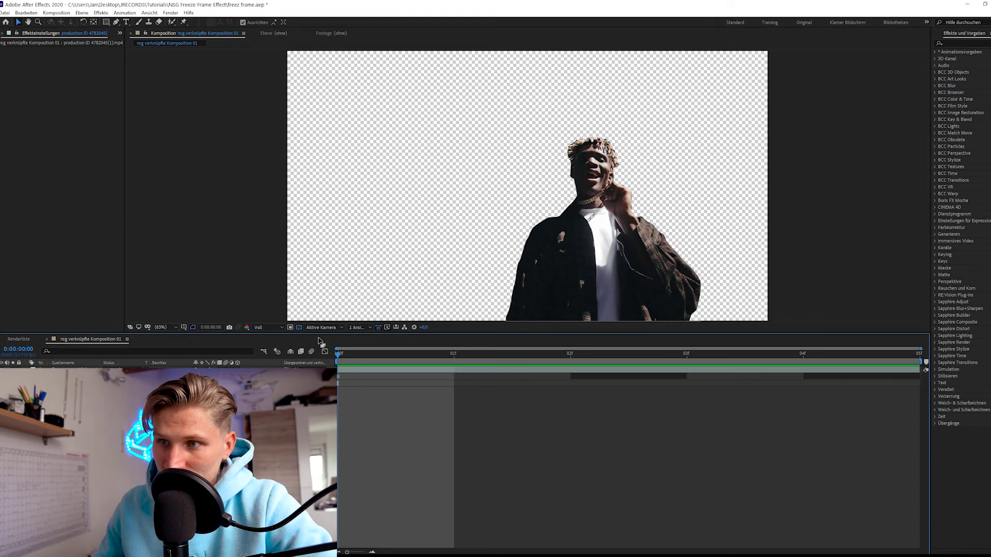
left_click(299, 328)
left_click(299, 327)
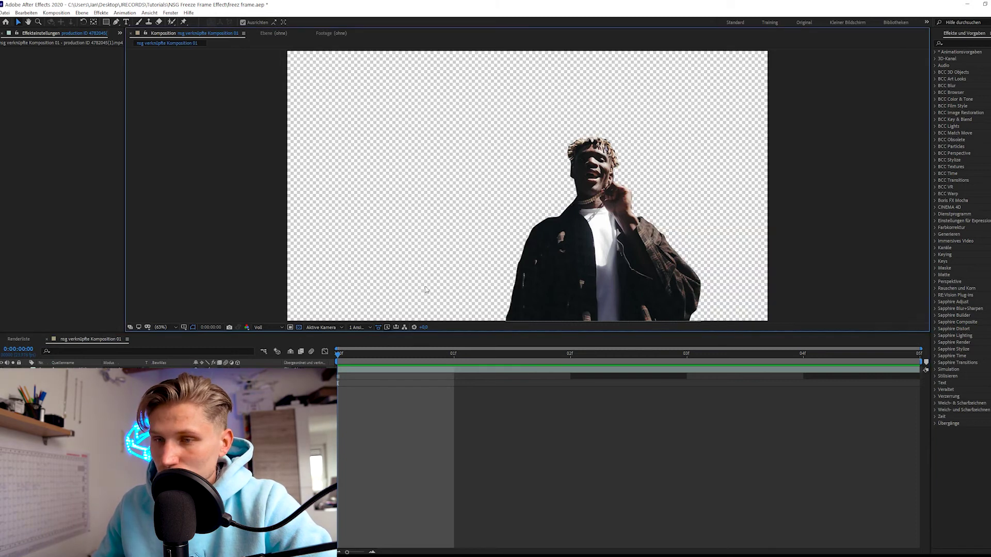
left_click(576, 216)
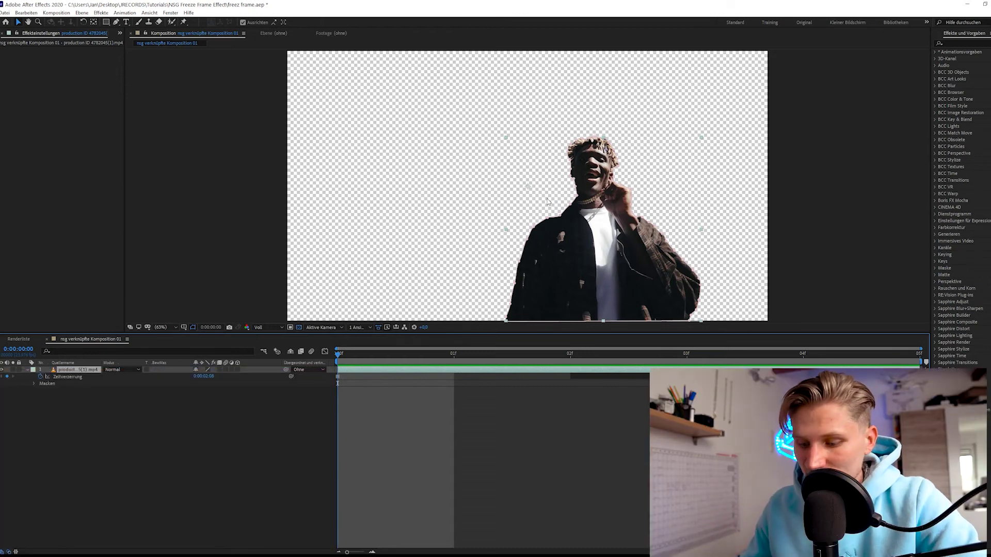
key("m")
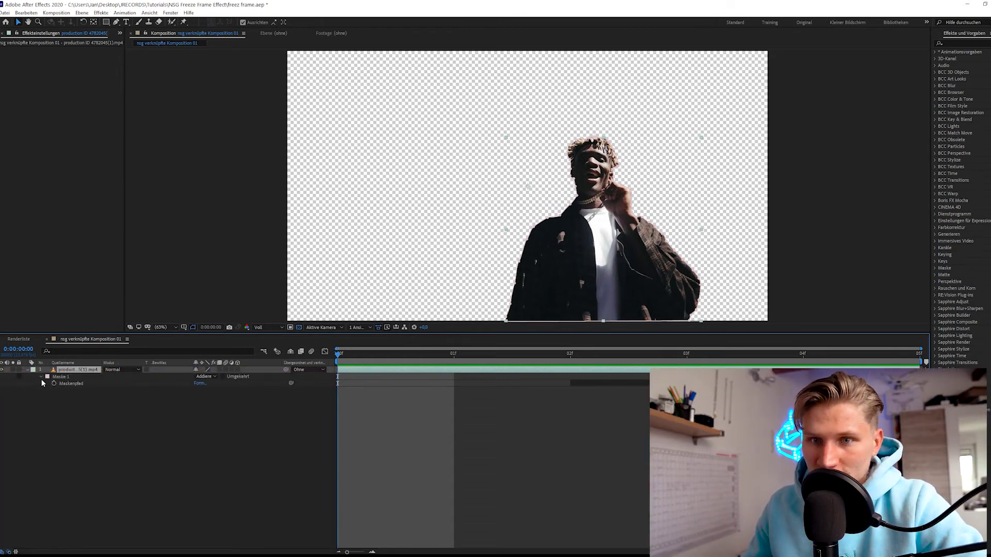
left_click(41, 377)
left_click(42, 375)
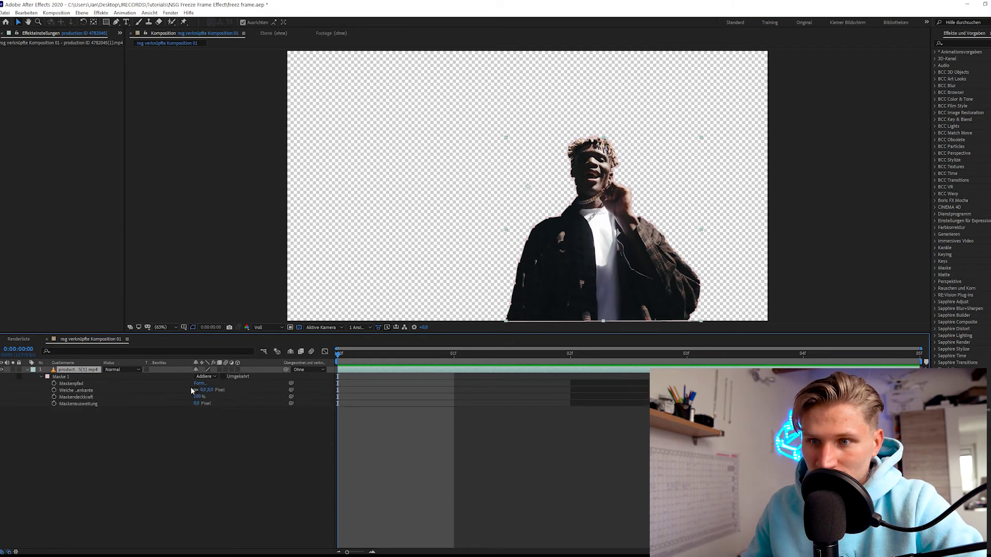
left_click_drag(205, 391, 219, 389)
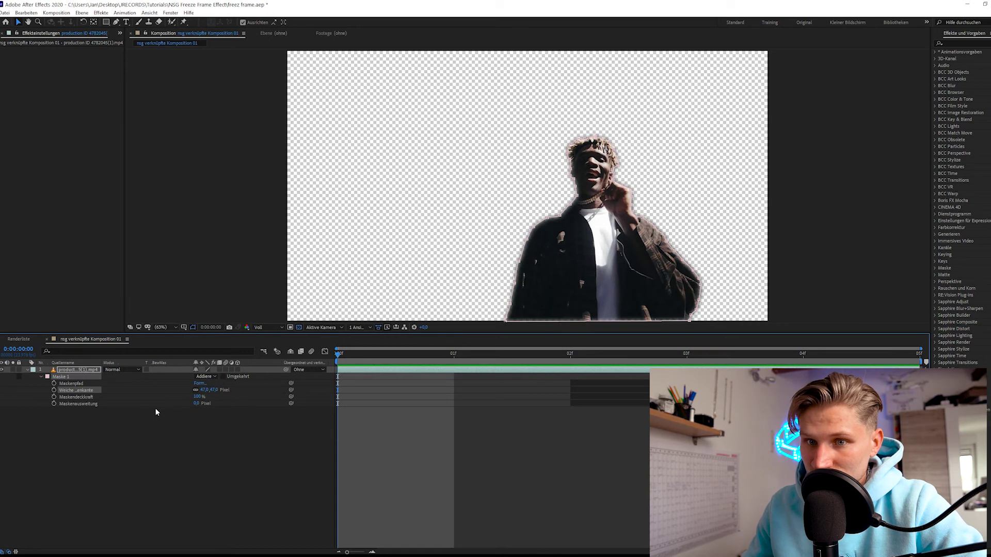
View the cutout over black and set Mask Expansion to -9 pixels
left_click(299, 329)
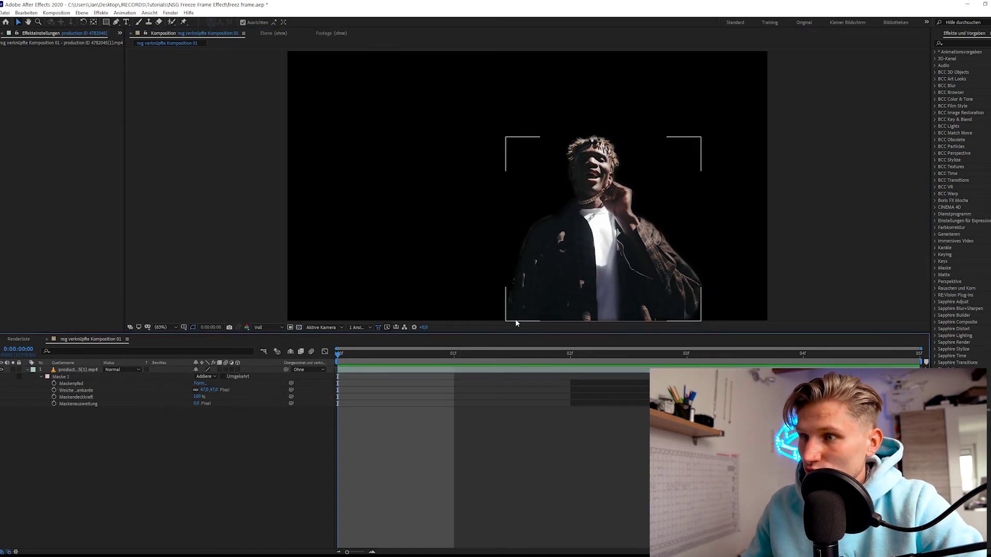
left_click(367, 369)
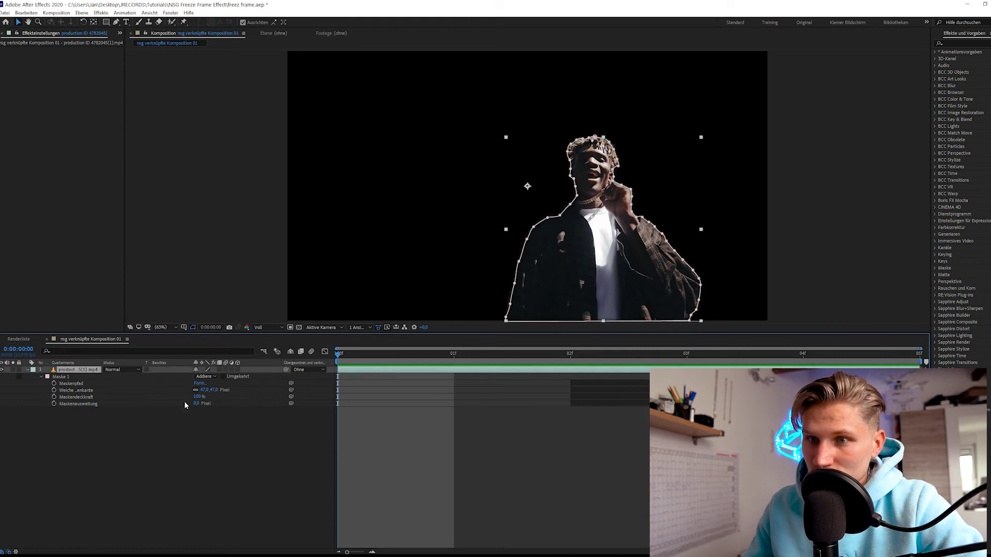
left_click_drag(198, 403, 191, 398)
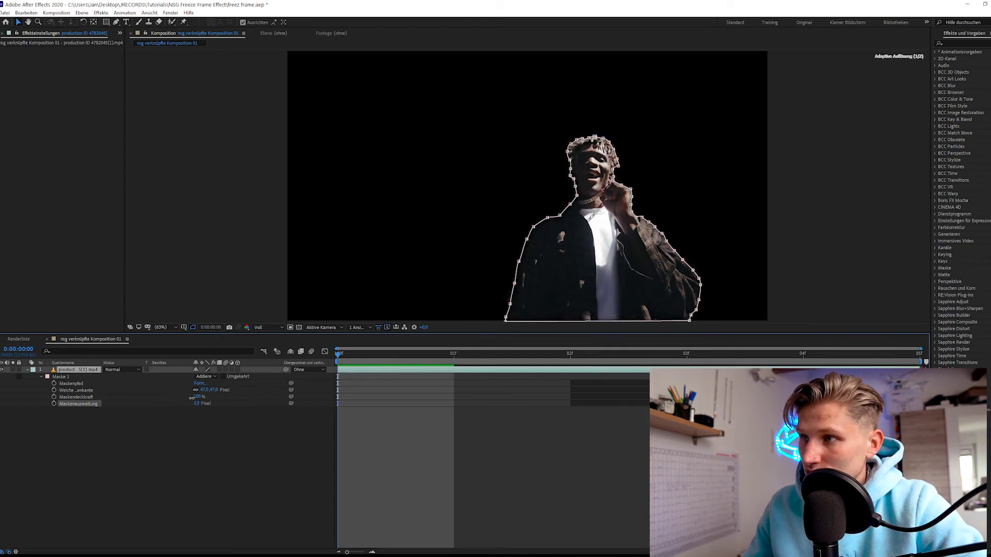
left_click_drag(191, 398, 189, 399)
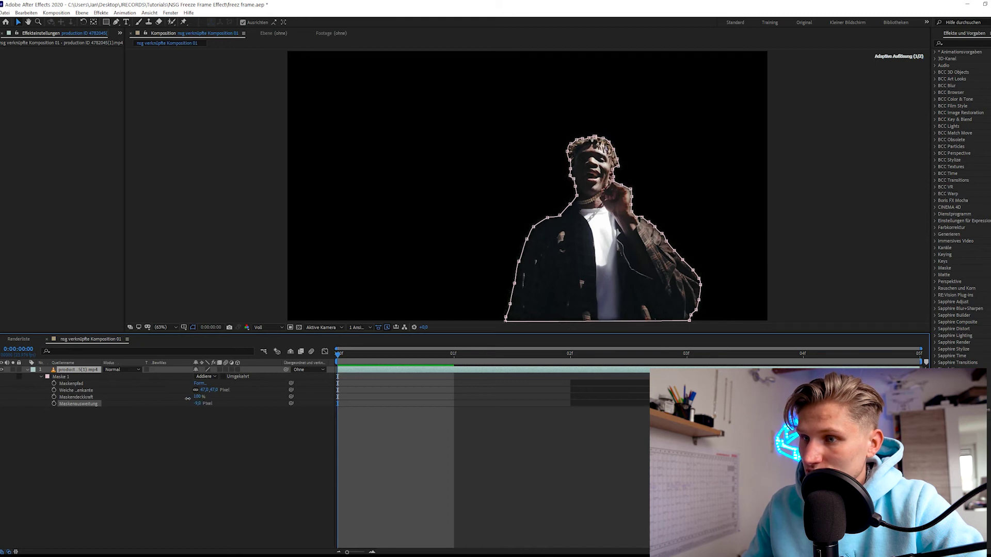
left_click(432, 484)
left_click(495, 370)
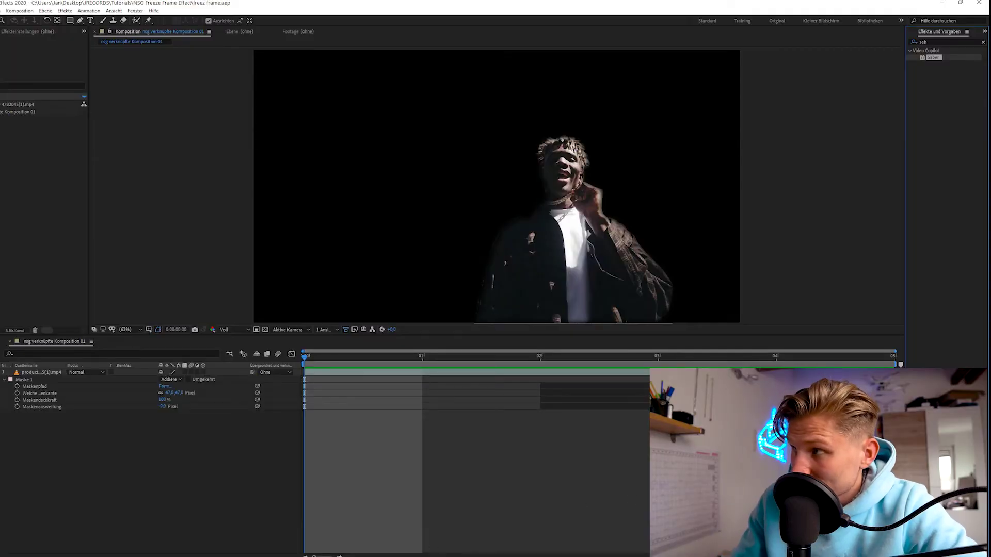
Apply Saber to the rapper layer with Core Type set to Layer Masks
left_click(37, 376)
left_click_drag(37, 379, 38, 380)
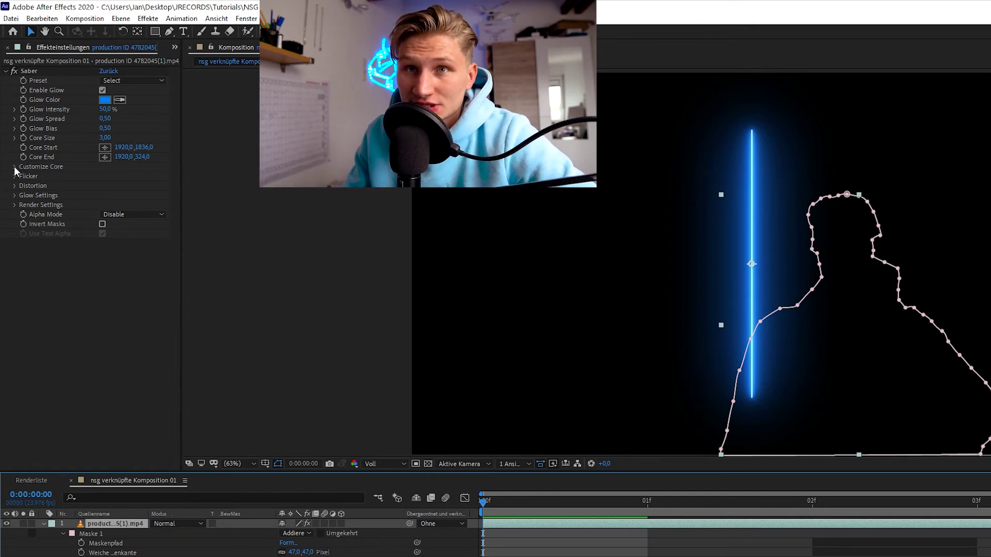
left_click(15, 167)
left_click(124, 176)
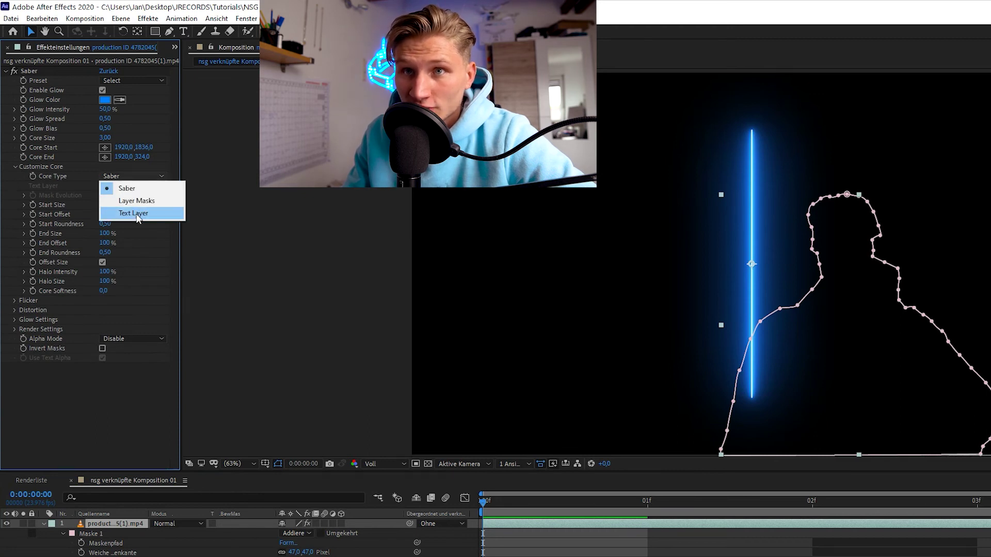
left_click(136, 200)
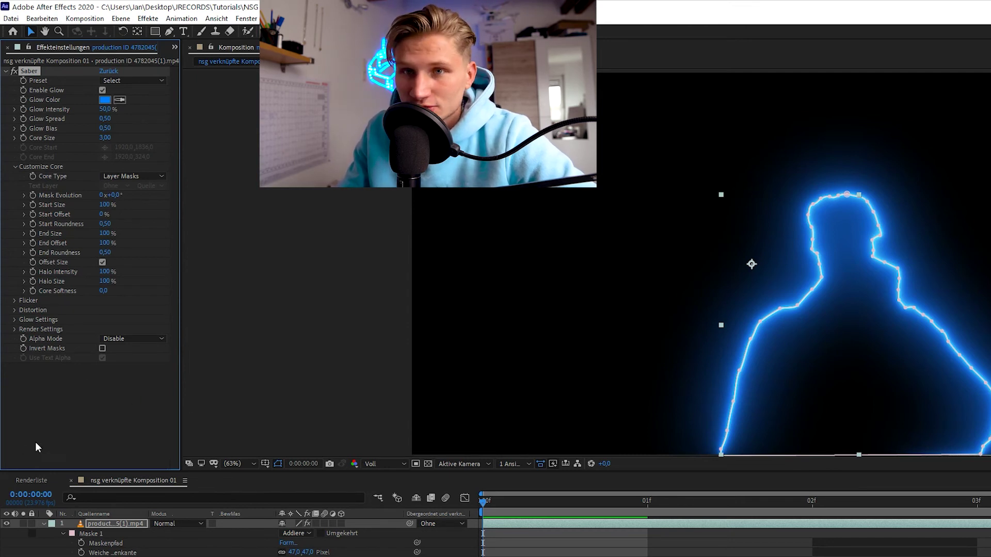
Set Saber's Composite Settings to Add and deselect the layer to preview the glow
left_click(17, 330)
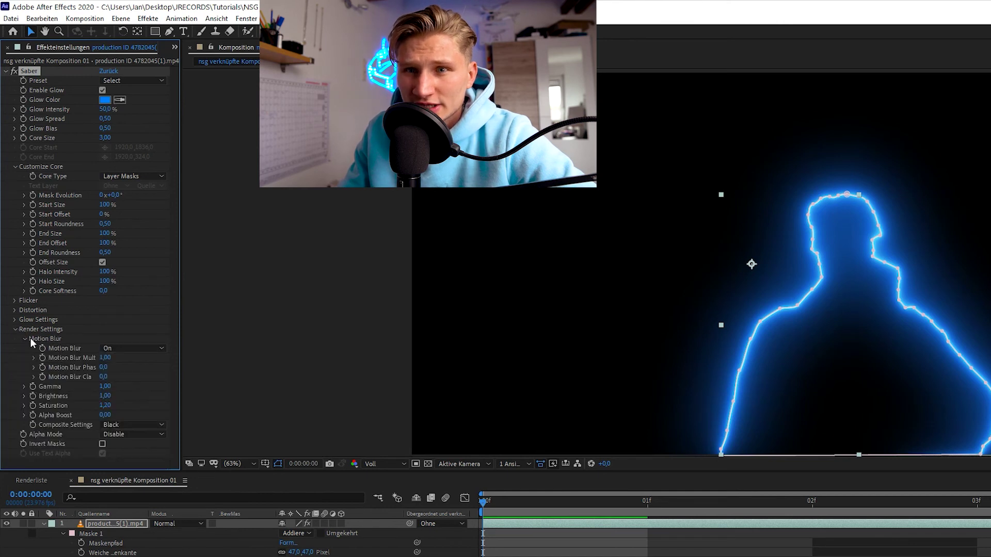
left_click(133, 424)
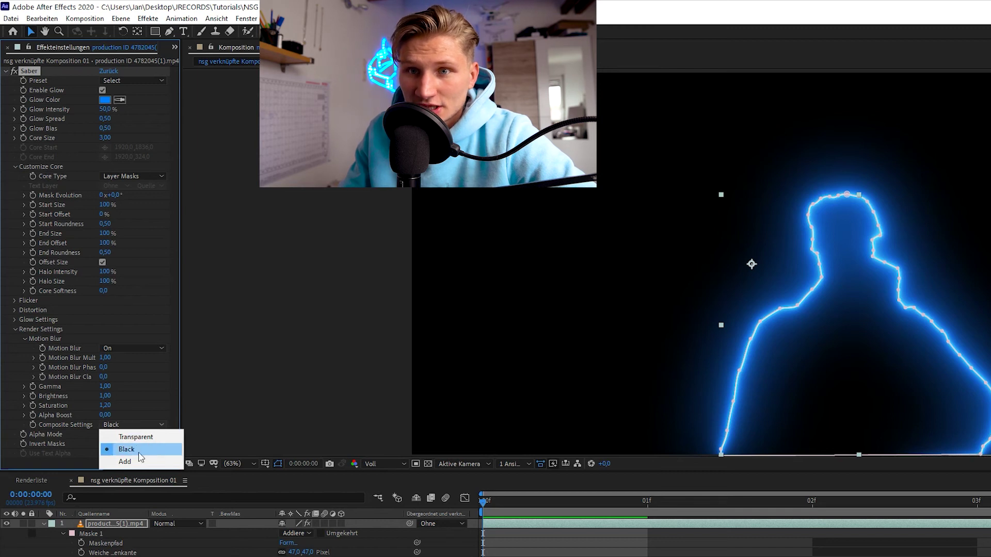
left_click(139, 461)
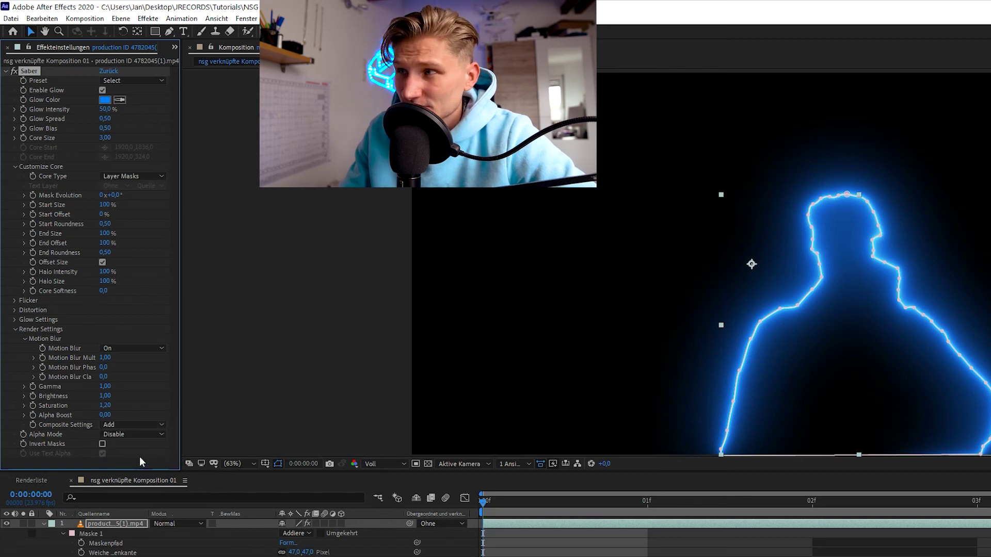
key("F2")
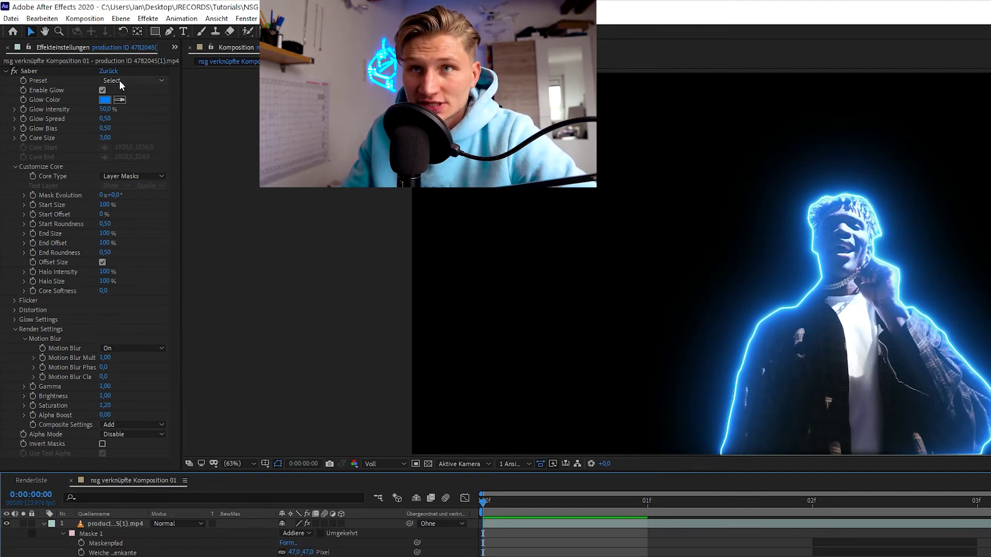
Try the Burning Saber preset and lower its glow intensity
left_click(120, 83)
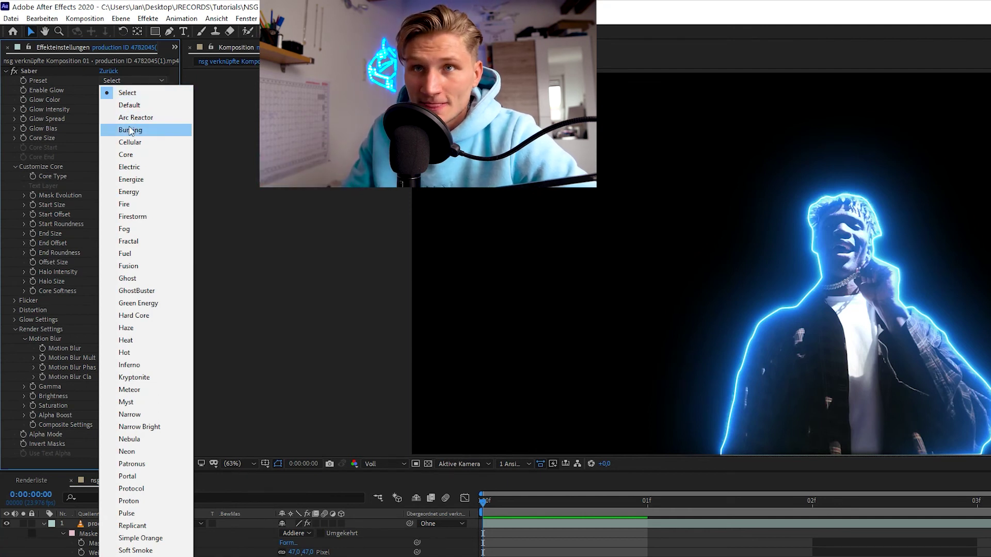
left_click(135, 131)
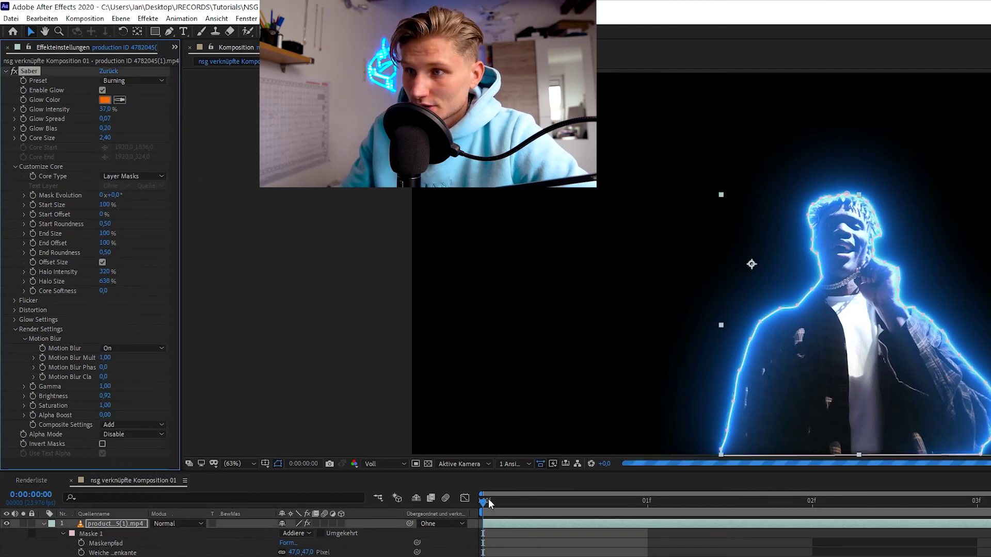
left_click(795, 288)
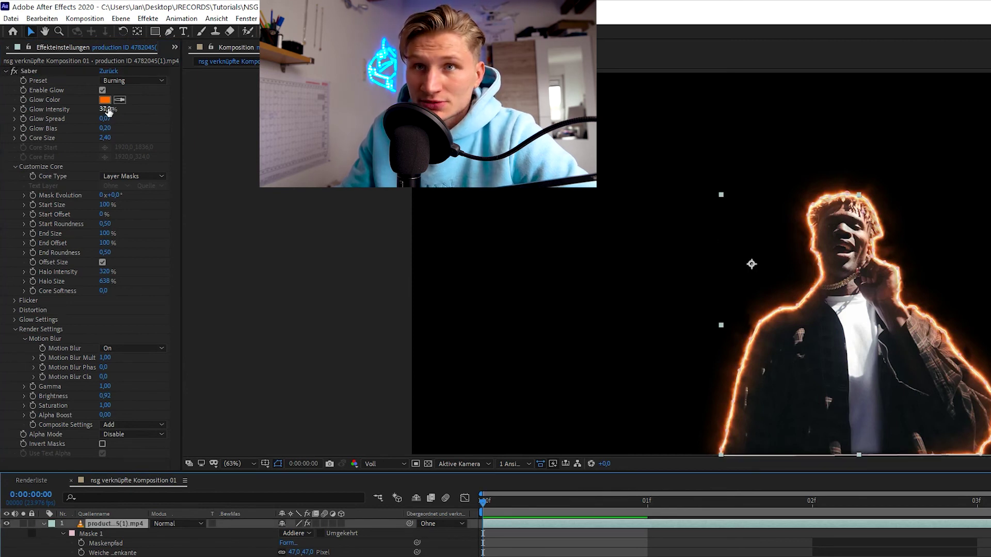
mouse_move(106, 109)
left_mouse_down()
mouse_move(70, 106)
mouse_move(171, 106)
left_mouse_up()
Switch to the Energy preset and change the glow colour to magenta
left_click(134, 80)
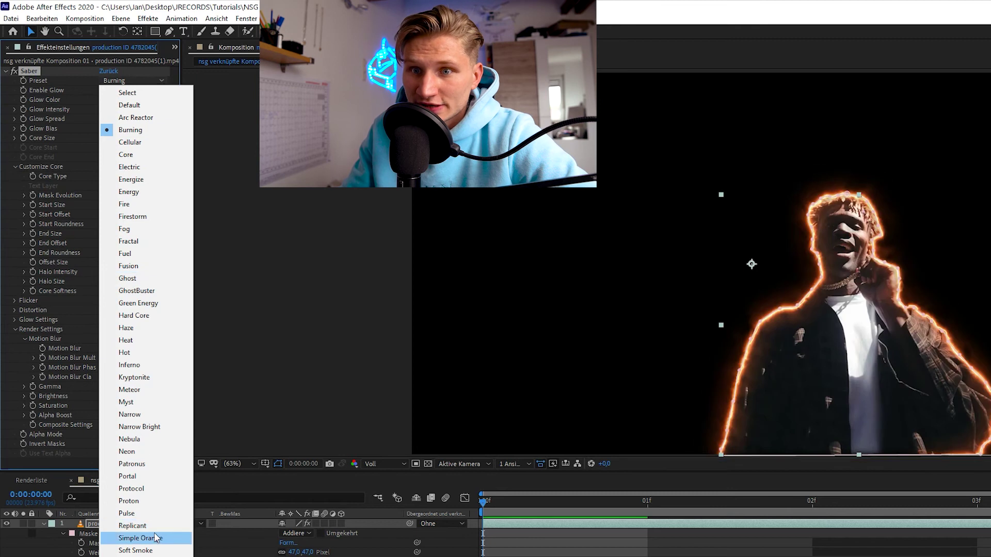
left_click(149, 180)
left_click(133, 81)
left_click(149, 192)
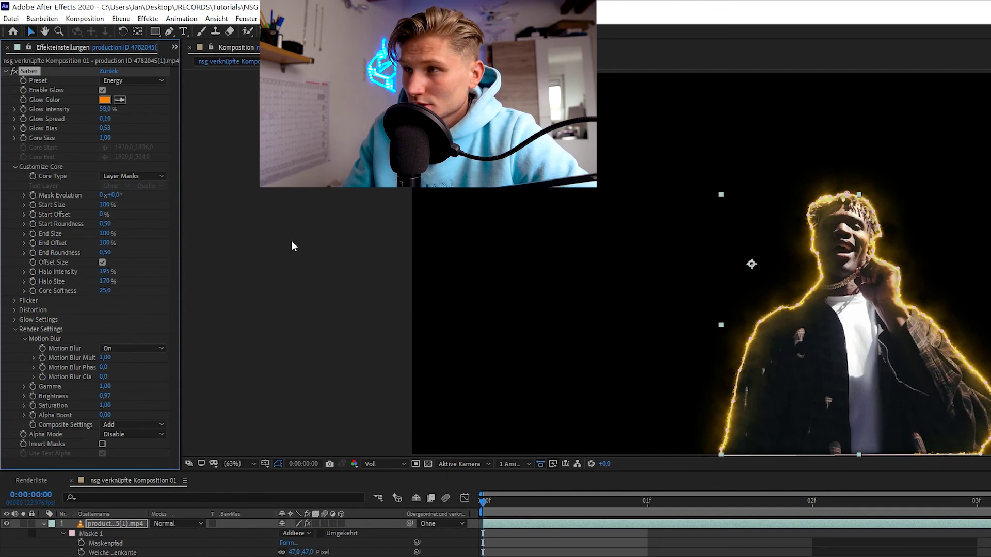
left_click(616, 451)
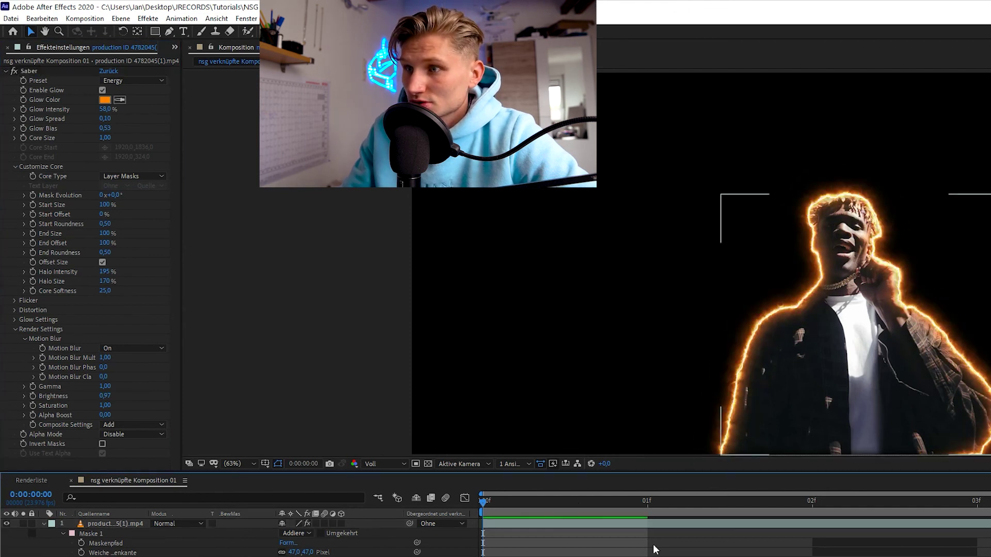
left_click(108, 97)
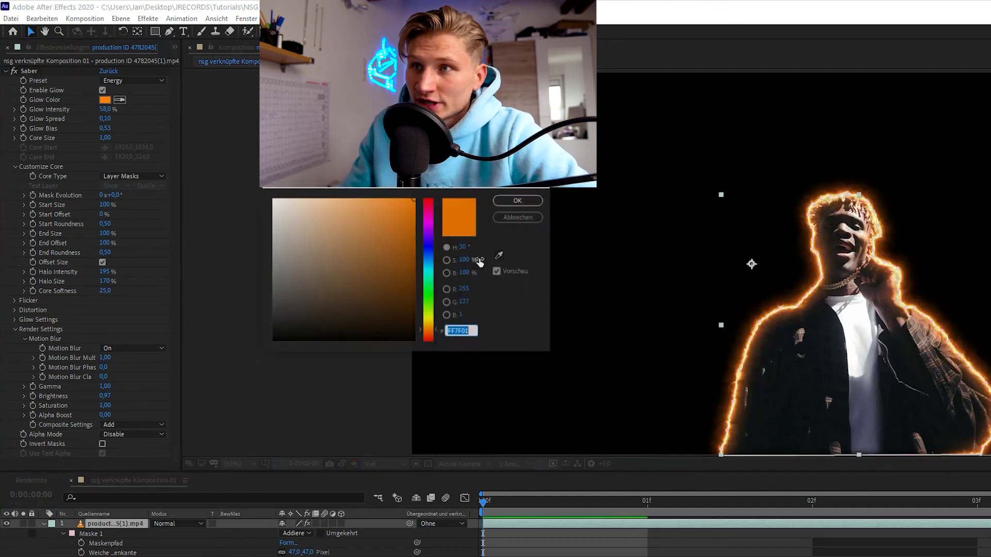
left_click(428, 247)
left_click_drag(430, 246, 430, 221)
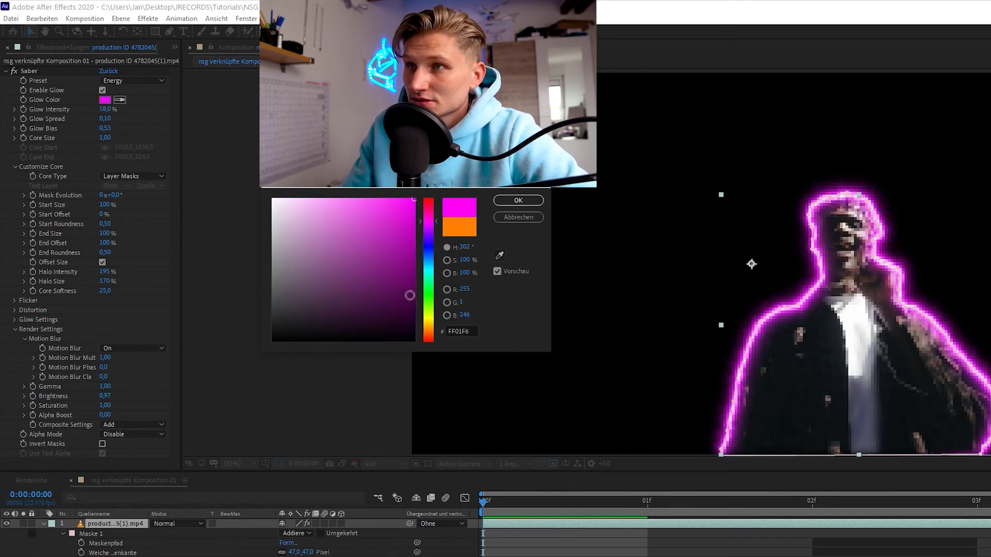
left_click(518, 201)
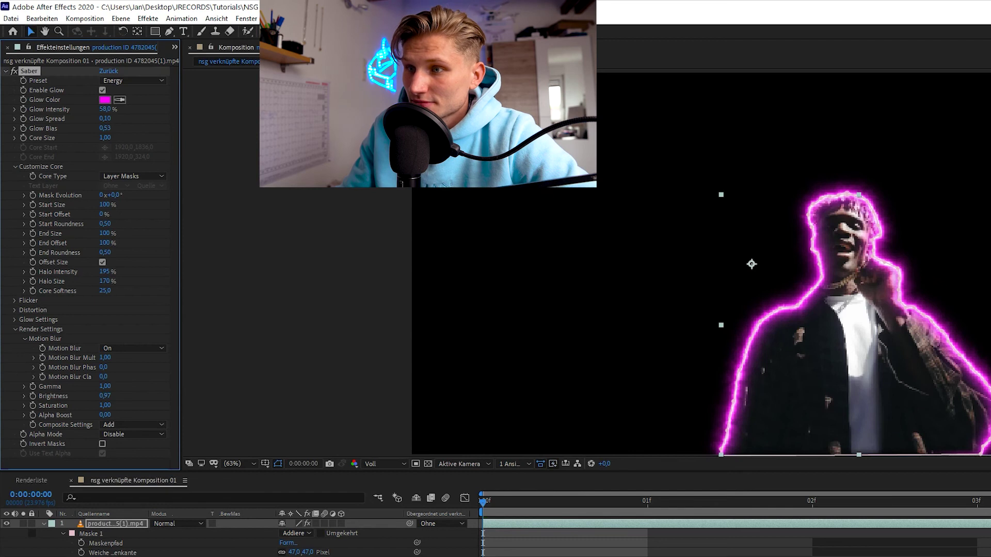
Apply the Hot Saber preset and preview neighbouring frames
left_click(133, 80)
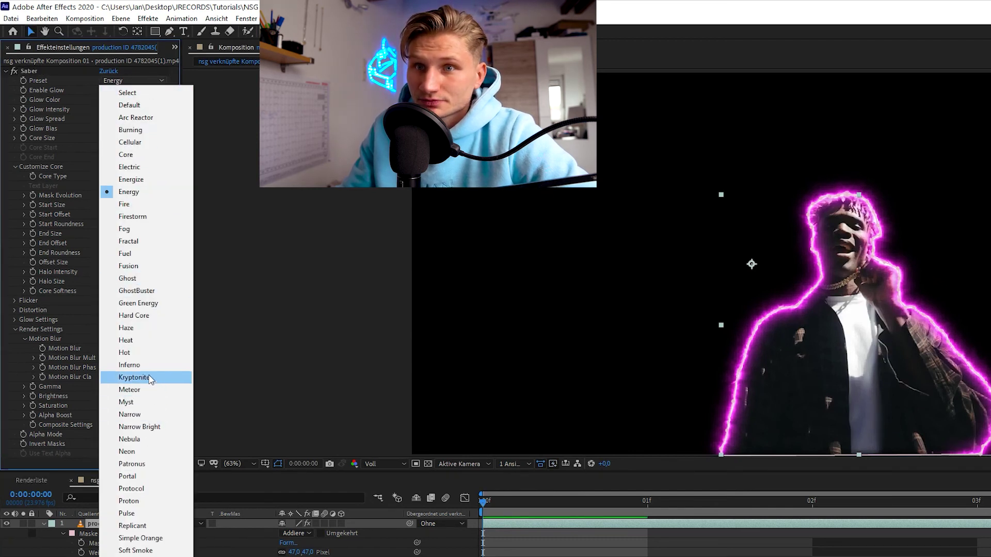
left_click(143, 353)
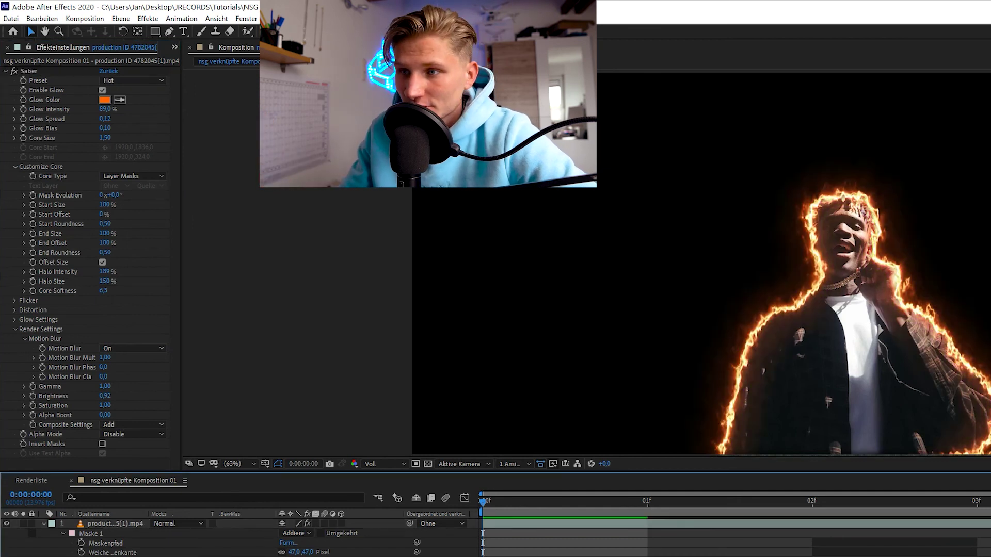
left_click_drag(484, 511, 543, 505)
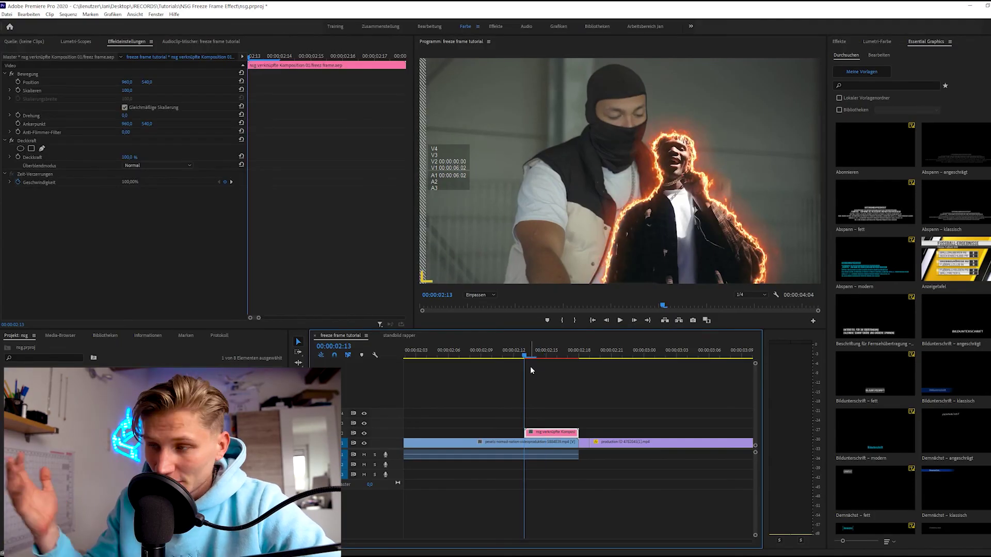
Keyframe the freeze frame's Scale up to about 267% and ease back with a slight tilt
left_click_drag(555, 362, 546, 357)
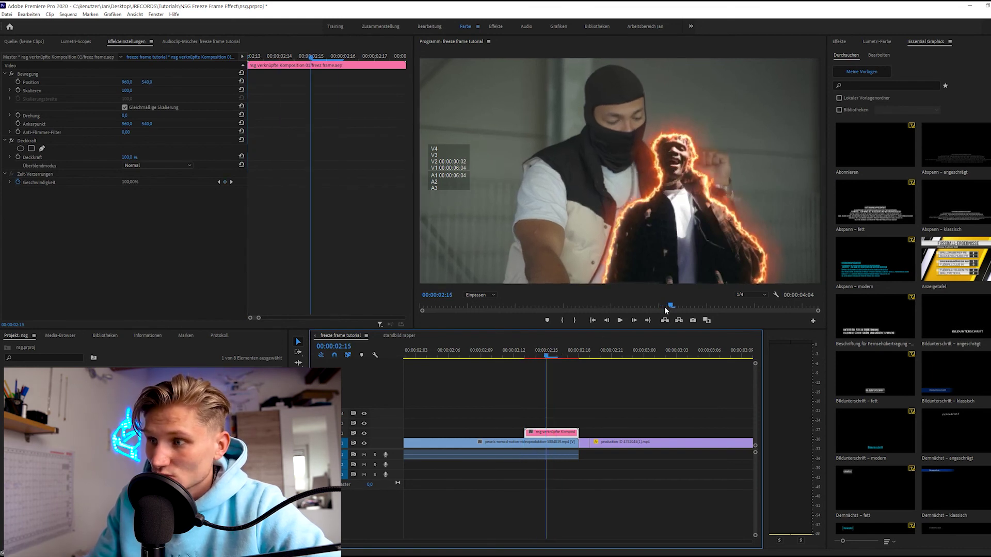
key("space")
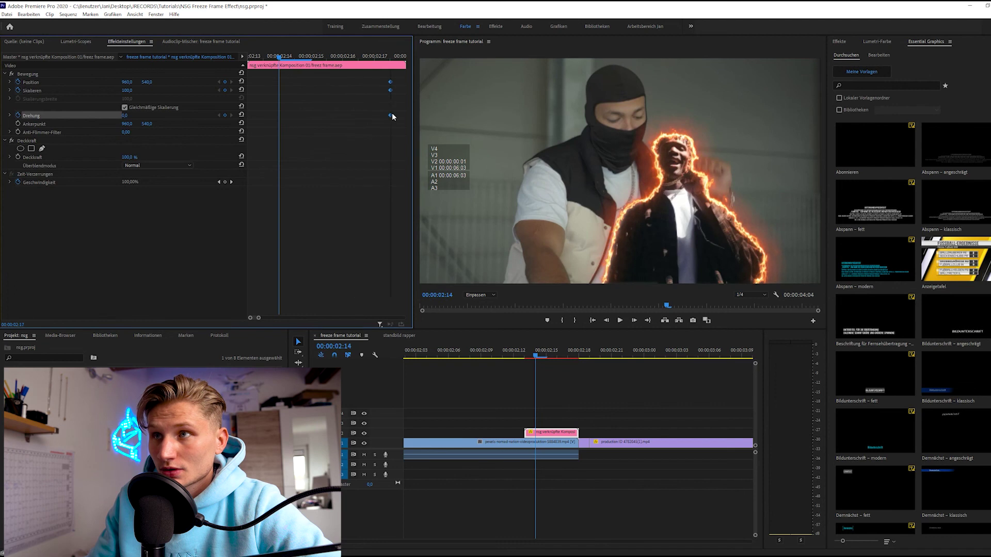
left_click_drag(129, 91, 115, 118)
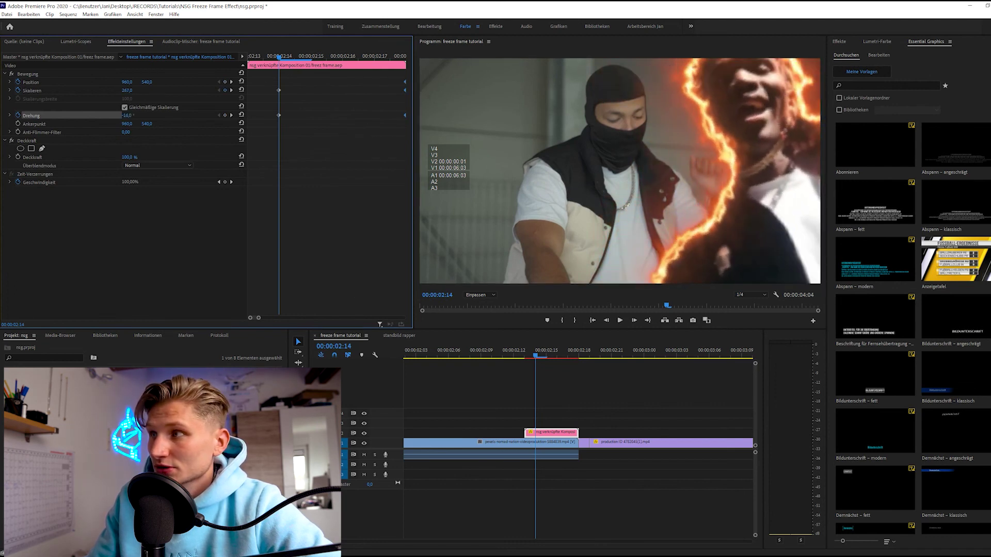
left_click_drag(274, 120, 507, 327)
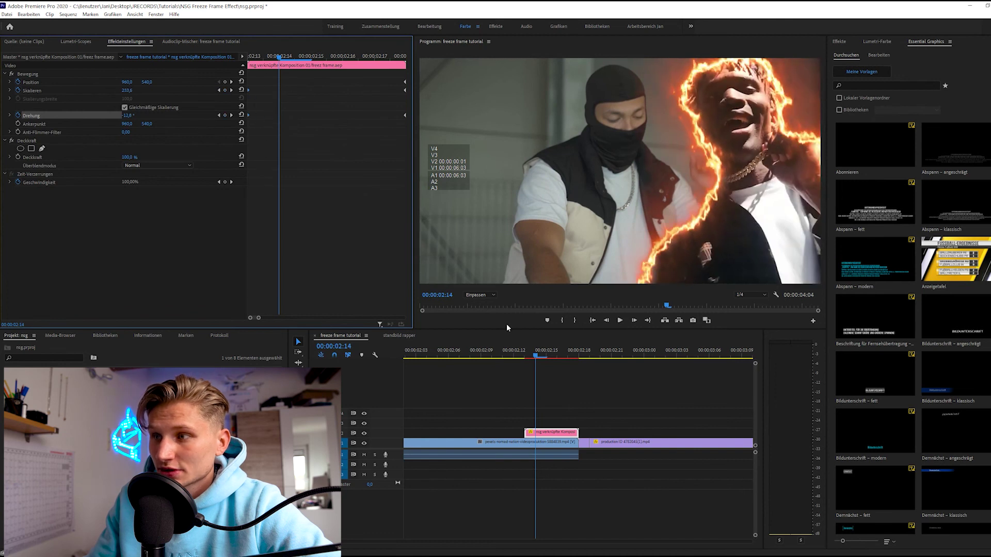
Play back the zoomed freeze-frame effect from just before it starts
left_click(509, 361)
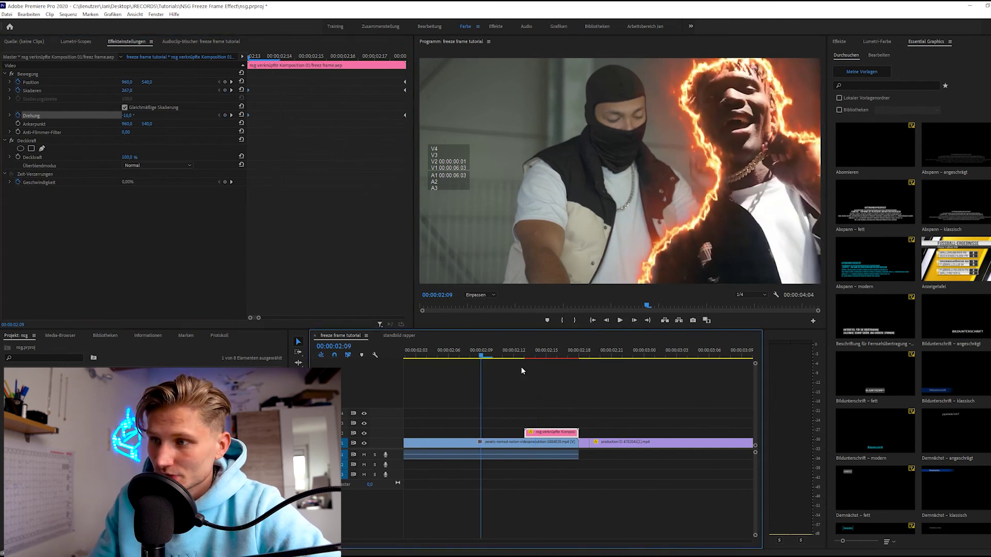
left_click(520, 369)
key("space")
left_click(562, 355)
left_click(486, 355)
key("space")
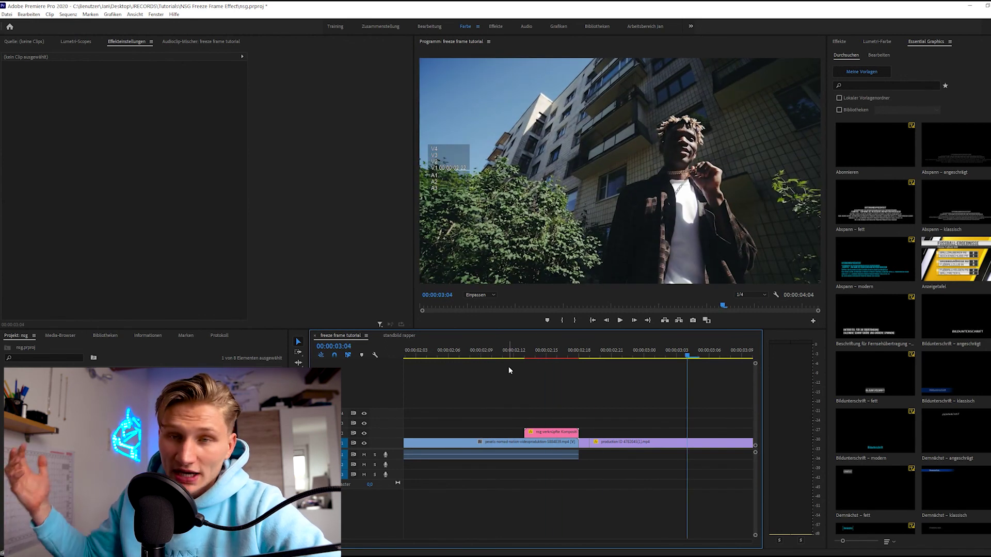